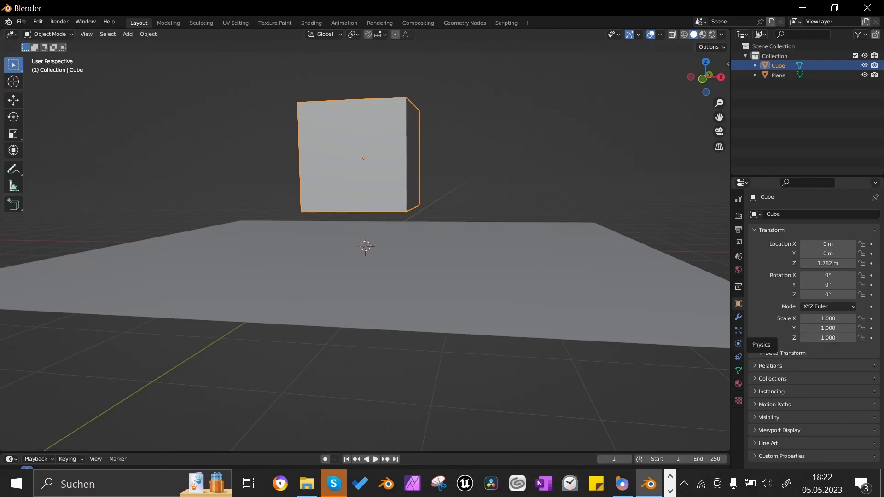
Step: Add Soft Body physics to the cube and disable its Goal option
click(738, 344)
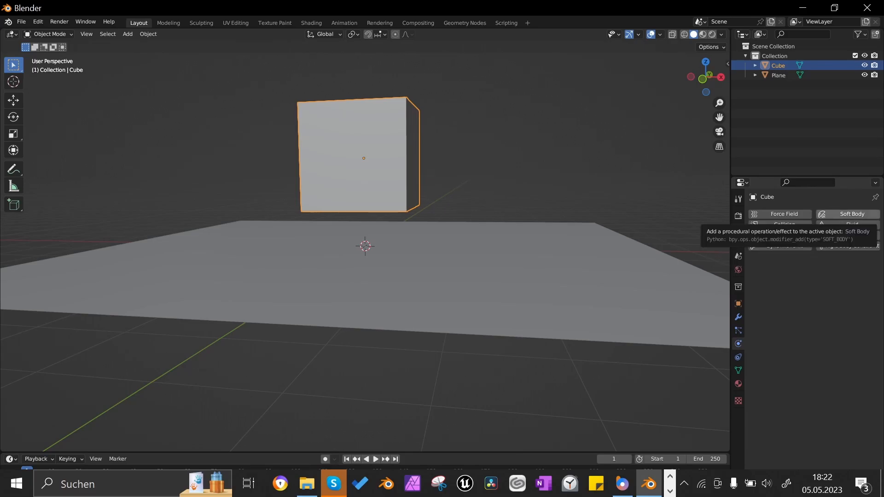
click(846, 214)
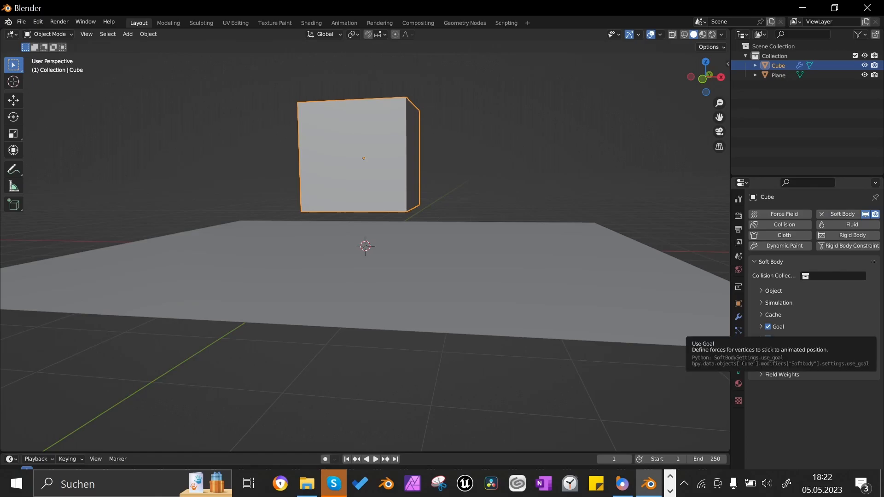
click(767, 326)
Step: Set the cube's soft body edge Pull and Push to 0.8, Damp to 5 and Bending to 9
click(760, 339)
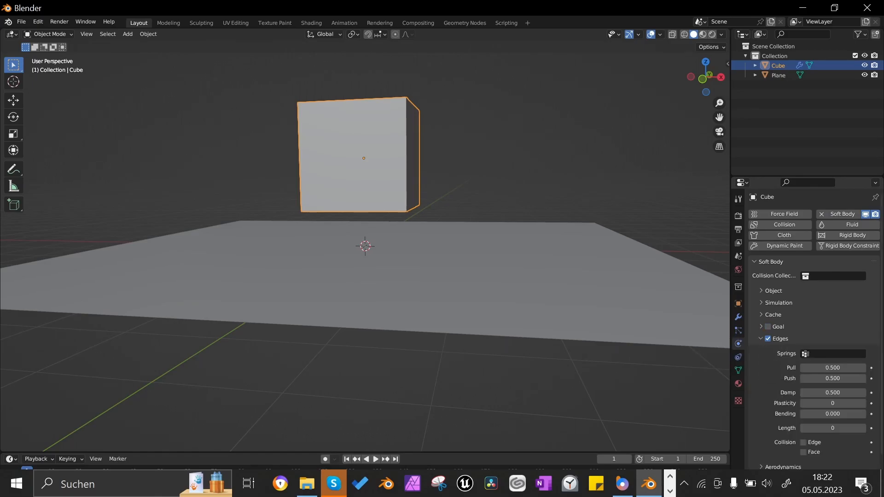
scroll(814, 330, down, 1)
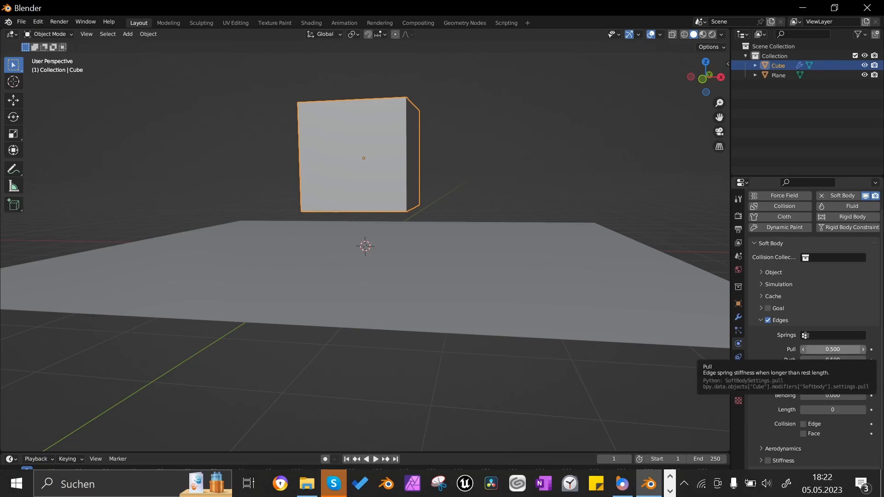
click(832, 348)
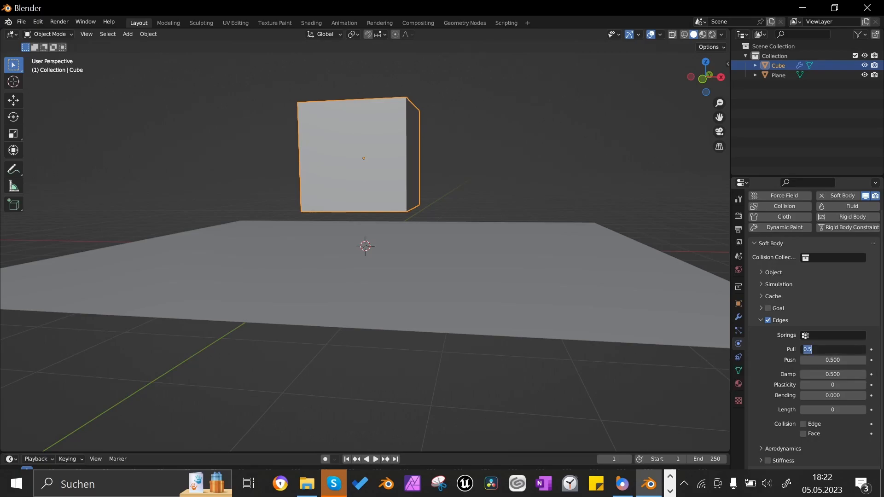
text(0.8)
key(Tab)
text(0.8)
key(Tab)
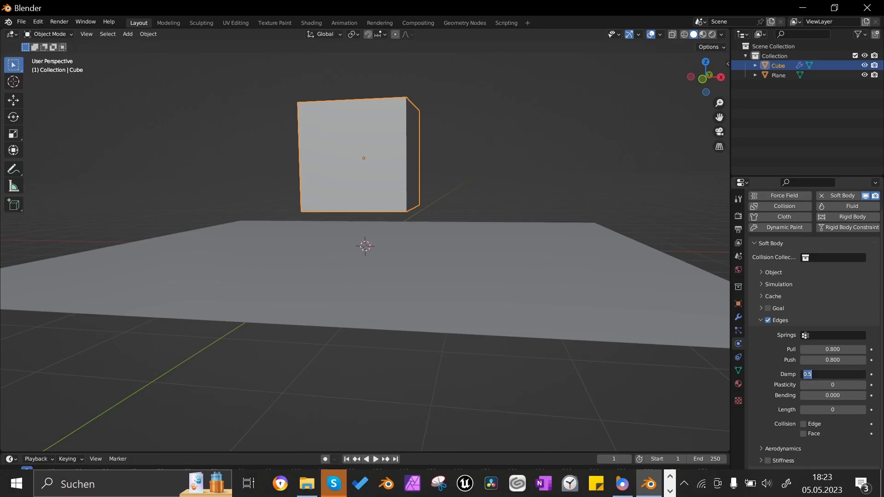
text(5)
key(Tab)
key(Tab)
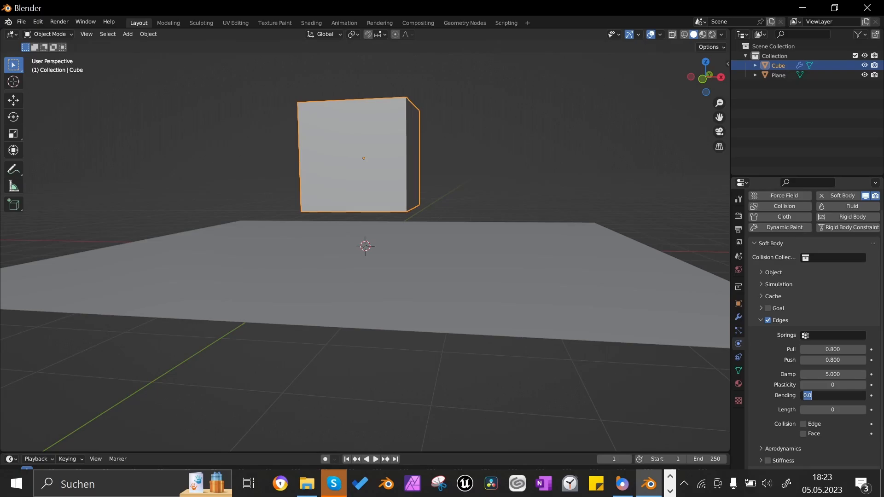
text(9)
key(Return)
Step: Set the soft body solver's minimum step size to 30 and collapse the Soft Body settings
scroll(815, 329, down, 1)
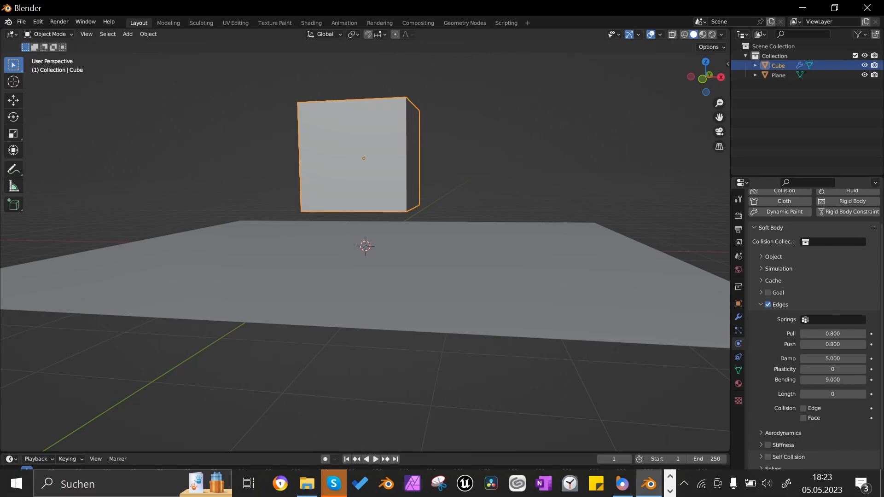
key(super)
key(super)
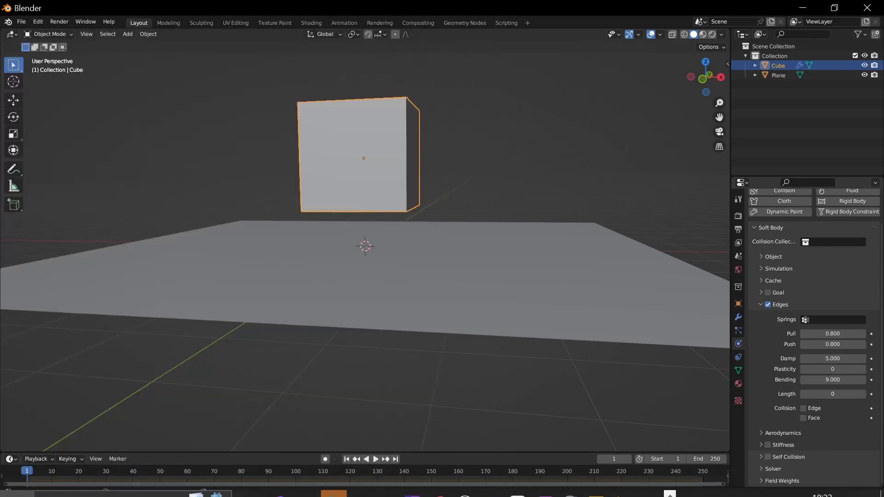
click(773, 468)
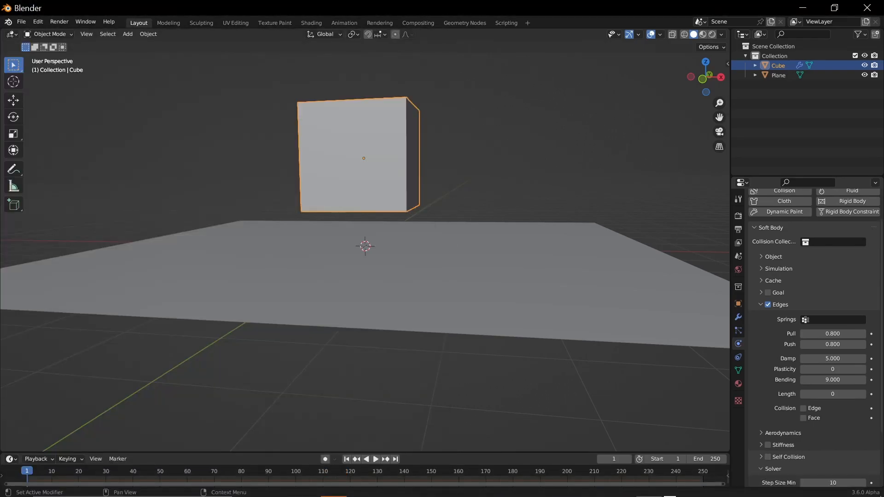
scroll(824, 414, down, 4)
click(828, 410)
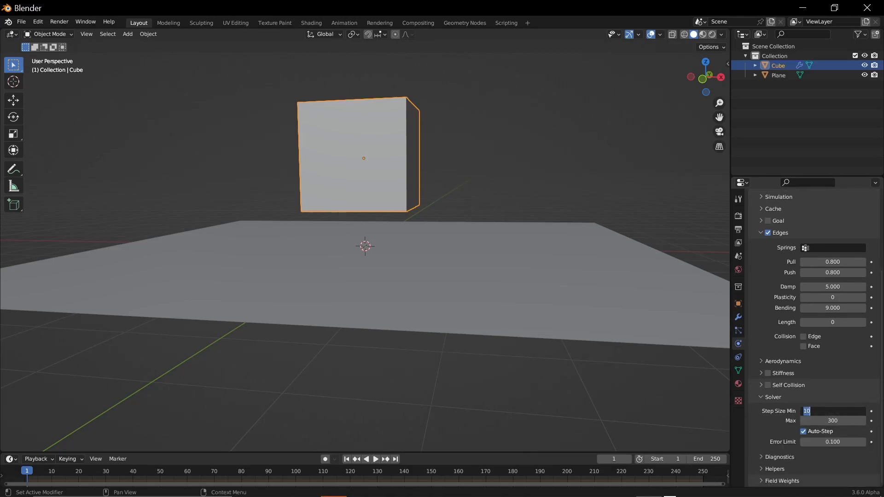
text(30)
key(Return)
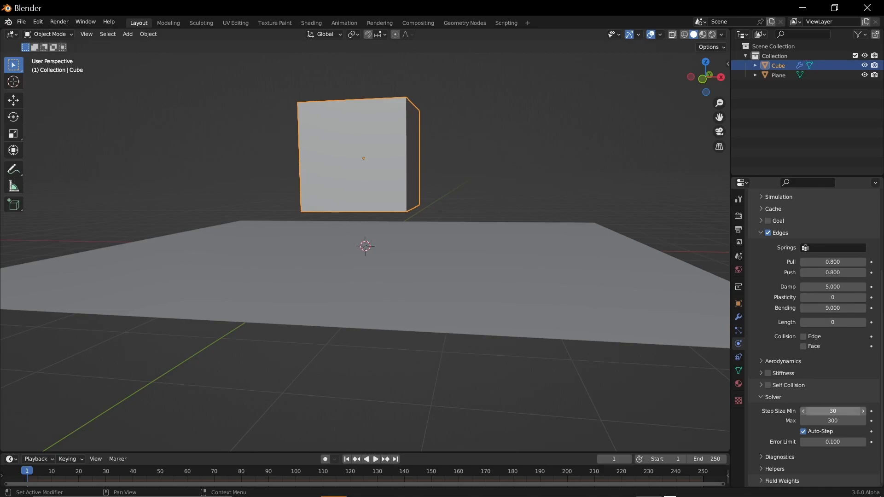
scroll(815, 336, up, 6)
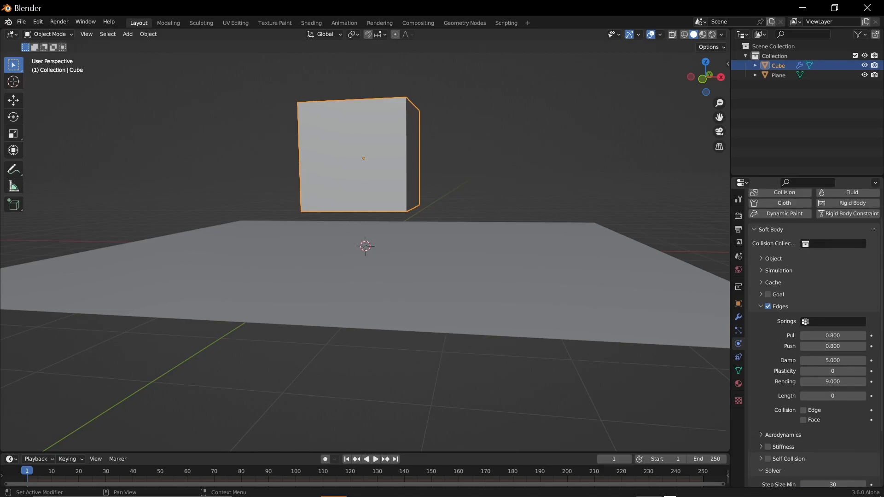
click(769, 262)
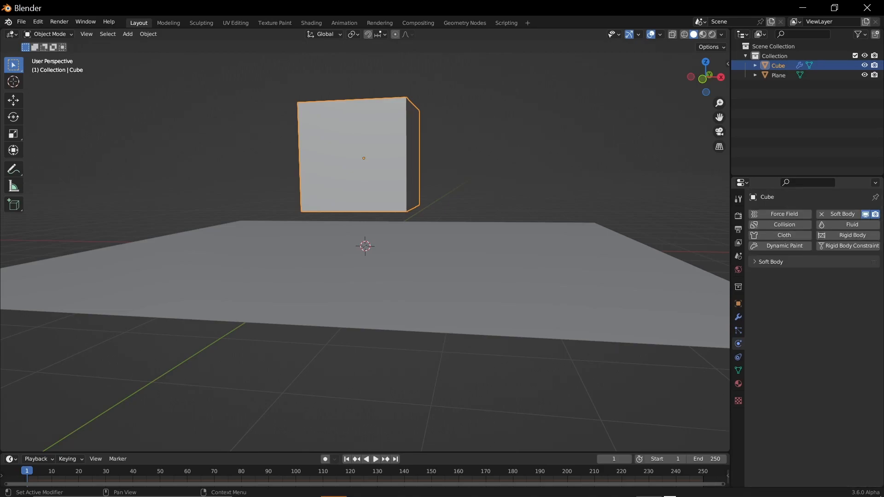
Step: Subdivide the cube's entire mesh four times in Edit Mode and return to Object Mode
key(Tab)
right_click(316, 169)
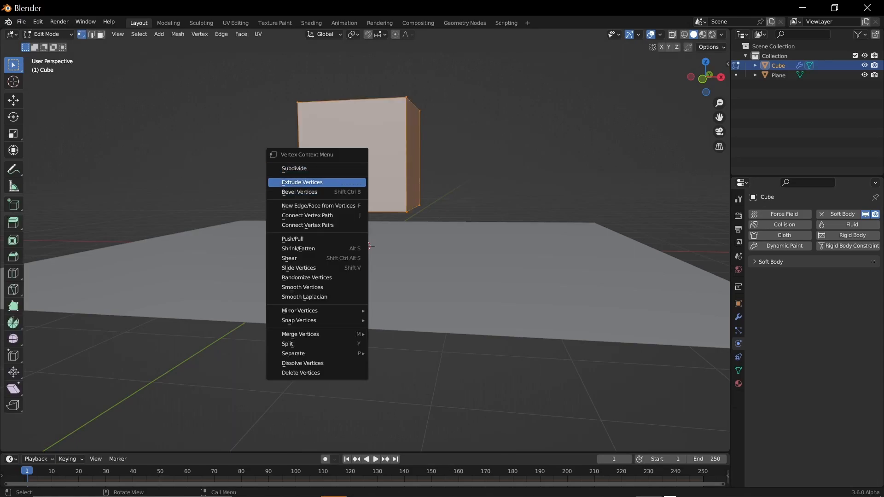
click(316, 168)
right_click(293, 167)
click(293, 167)
right_click(293, 167)
click(292, 167)
right_click(293, 167)
click(293, 167)
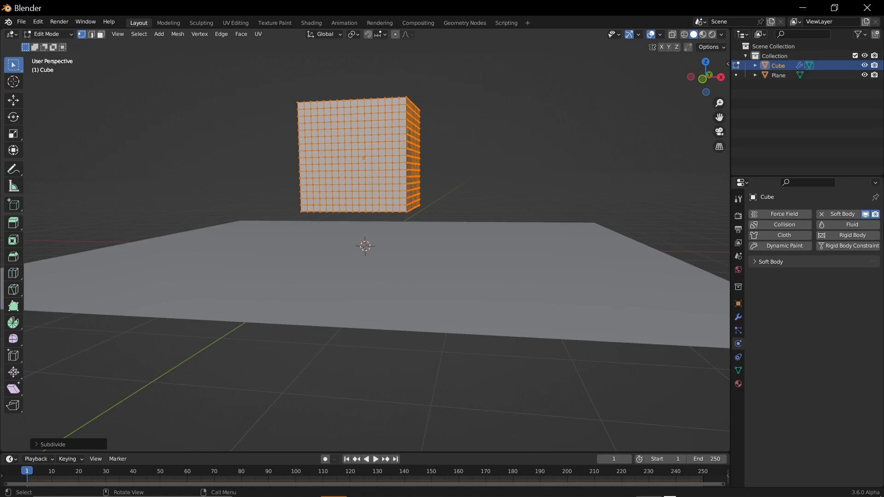
key(Tab)
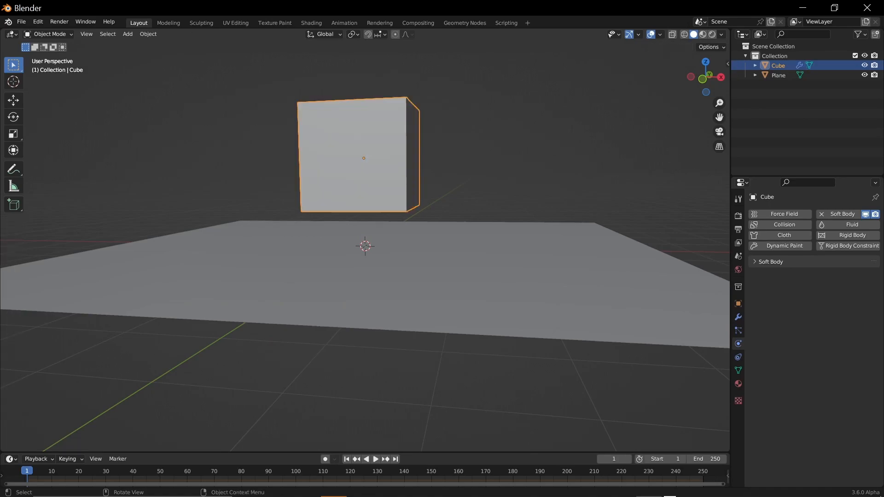
Step: Add Collision physics to the ground plane with Softbody & Cloth damping of 0.45
click(322, 272)
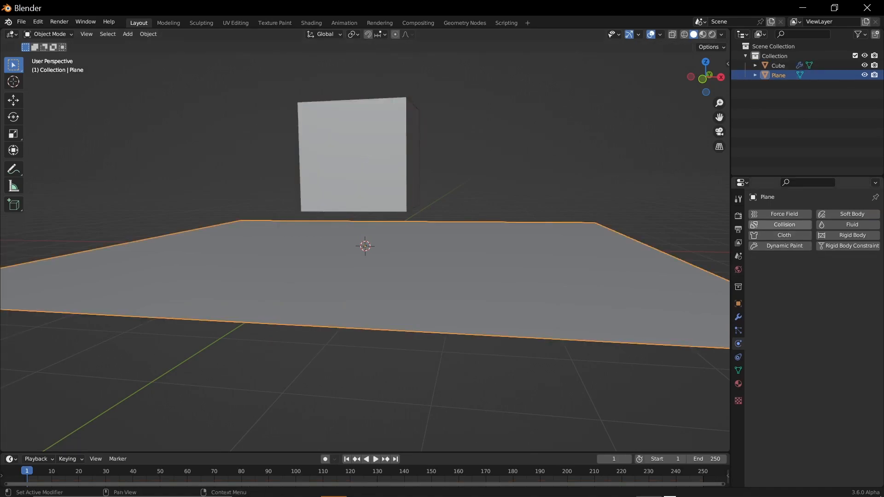
click(784, 224)
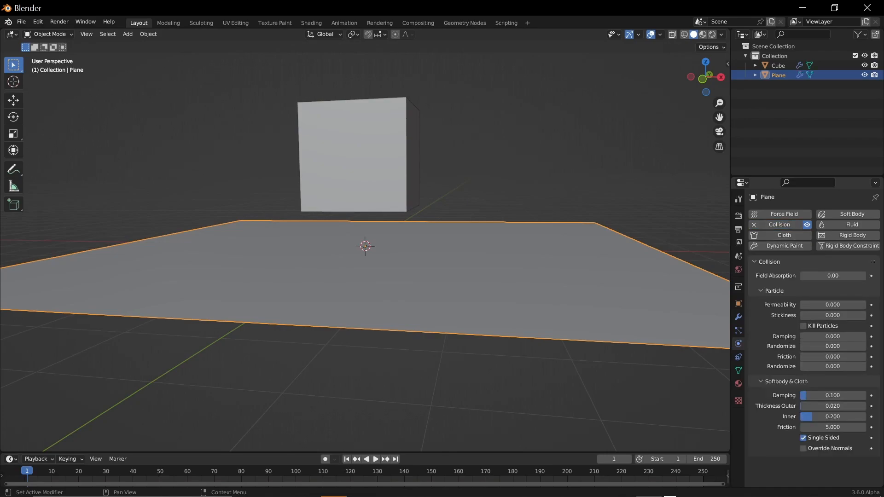
double_click(832, 395)
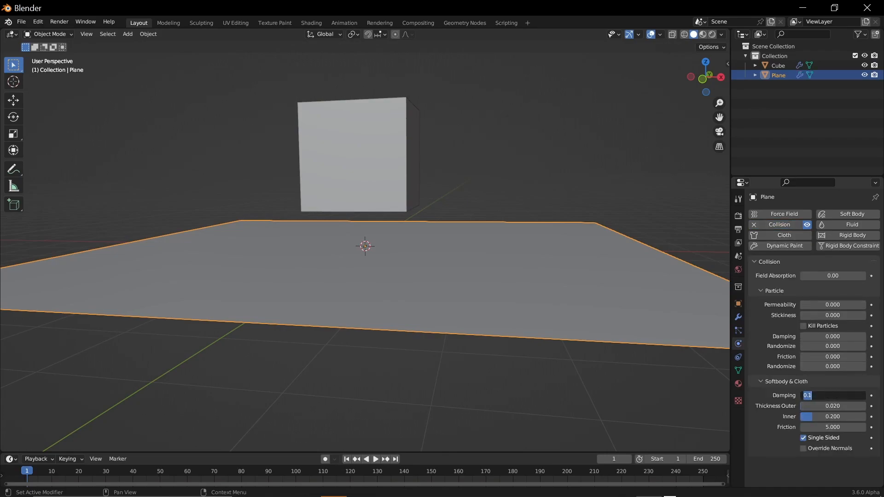
text(0.45)
key(Return)
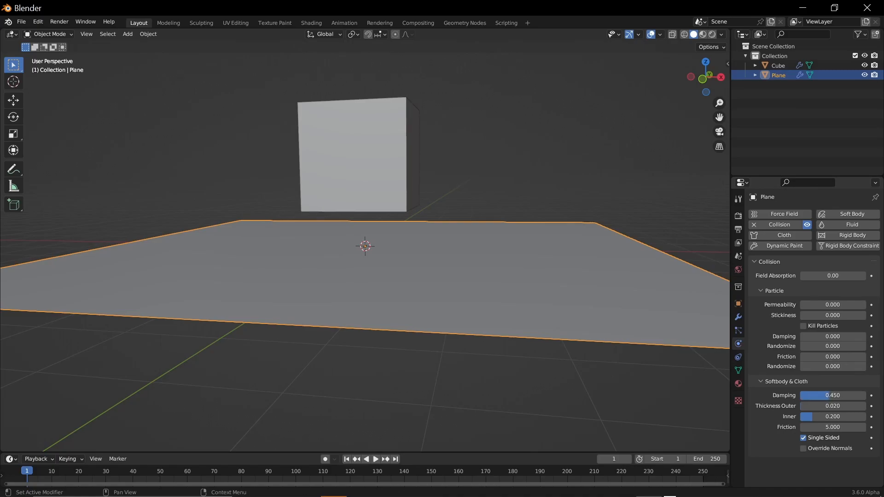
Step: Add Collision physics to the cube with Softbody & Cloth damping of 0.45
click(353, 155)
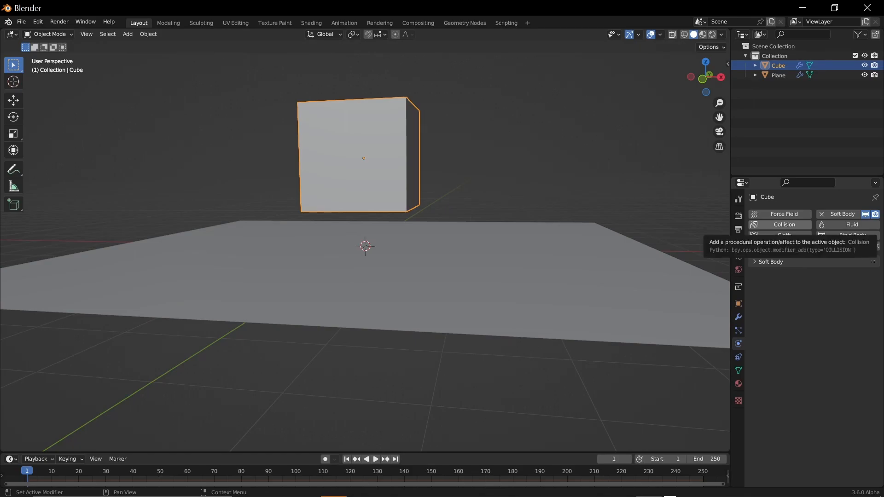
click(784, 224)
click(832, 395)
text(0.4)
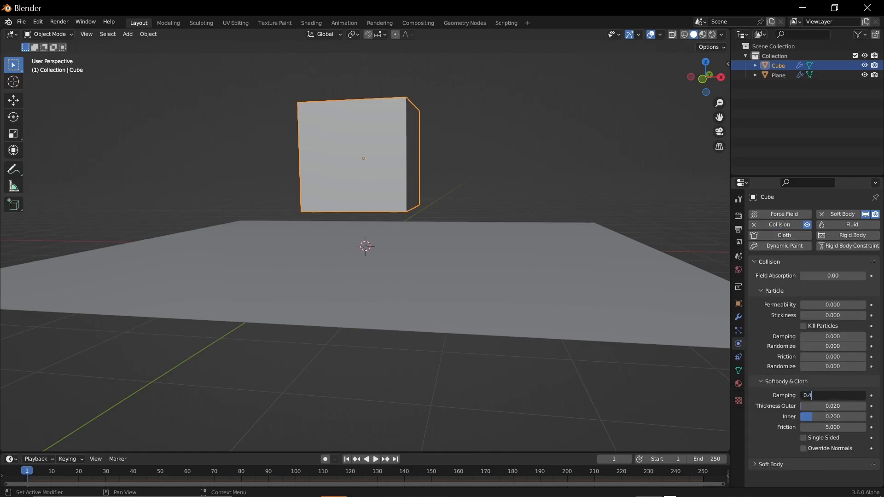
text(5)
key(Return)
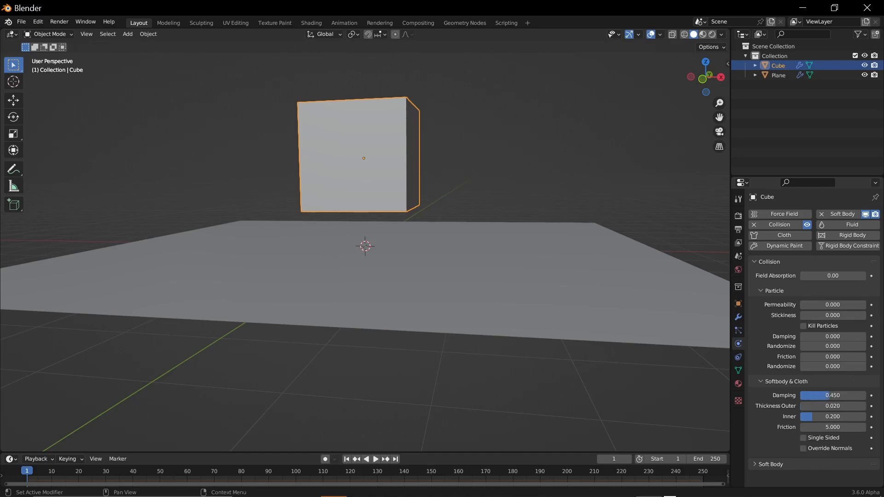
Step: Place the cube's collapsed Collision settings below Soft Body and expand the soft body Cache settings
key(a)
drag(873, 261, 873, 284)
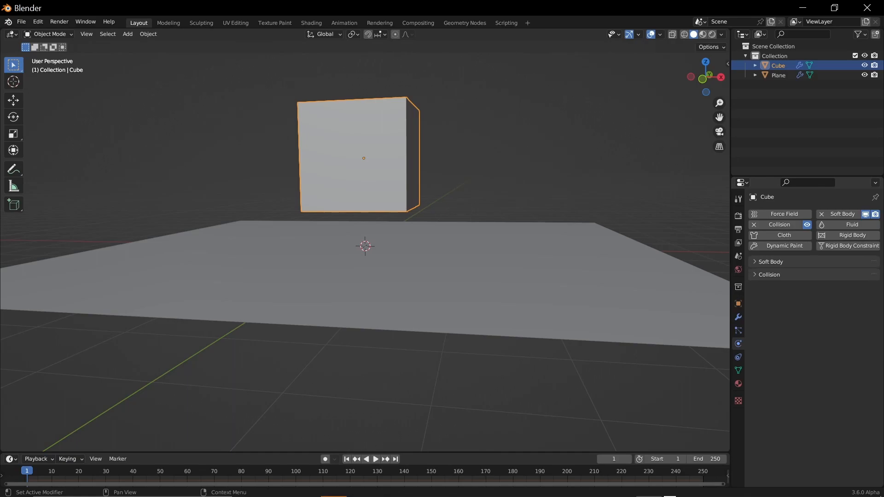
key(a)
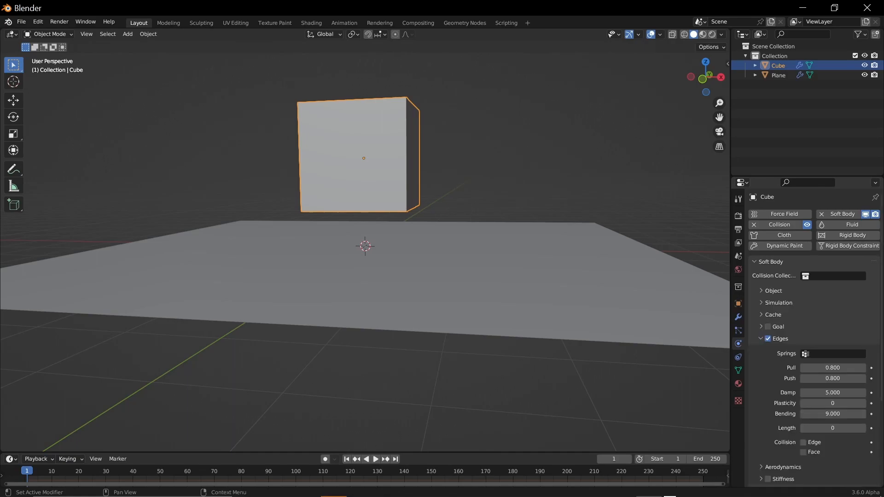
key(a)
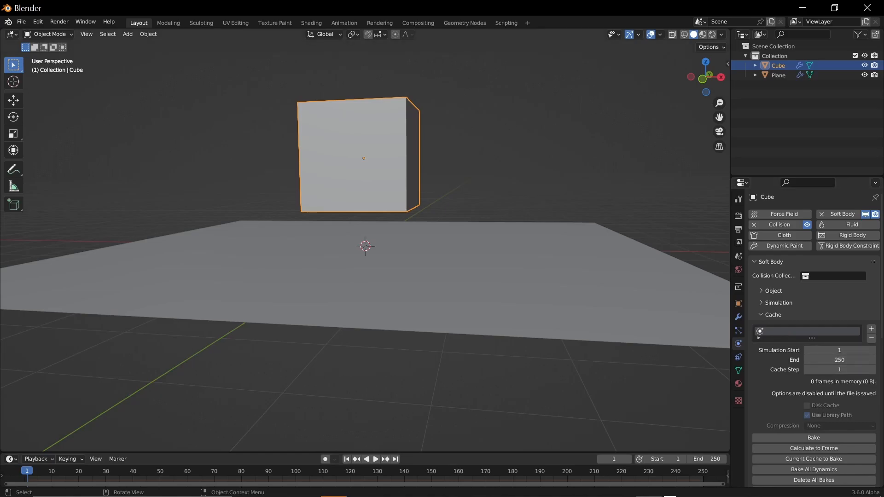
Step: Enlarge the timeline, set the soft body simulation's end frame to 100 and bake the simulation
drag(368, 454, 369, 409)
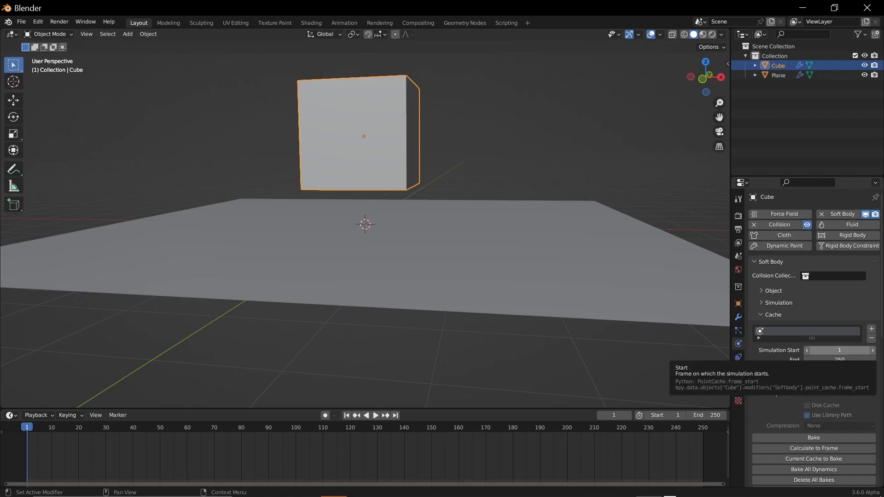
click(828, 359)
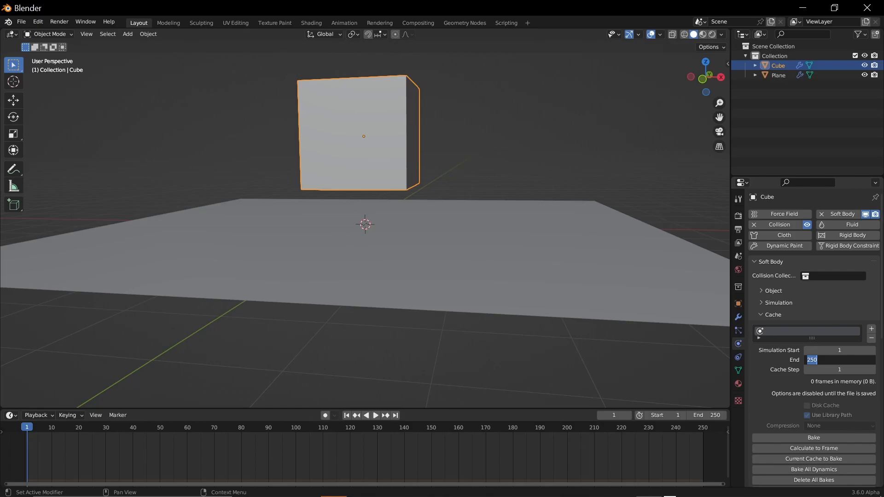
text(100)
key(Return)
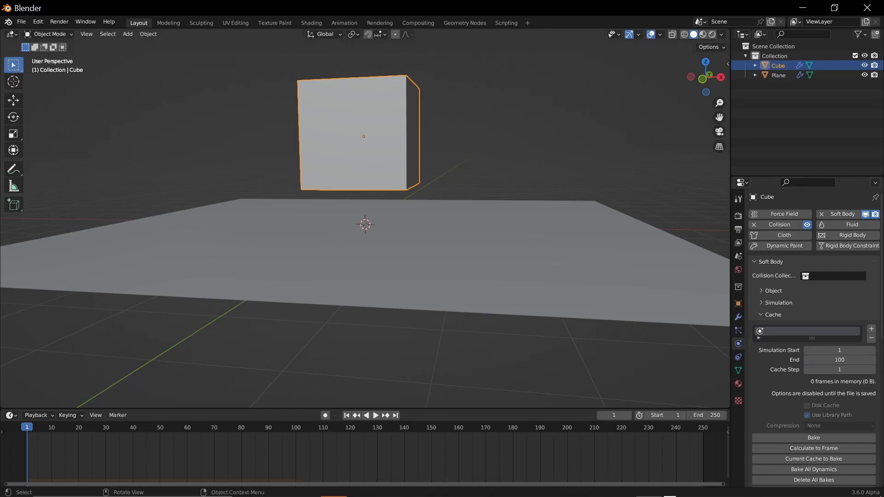
click(813, 437)
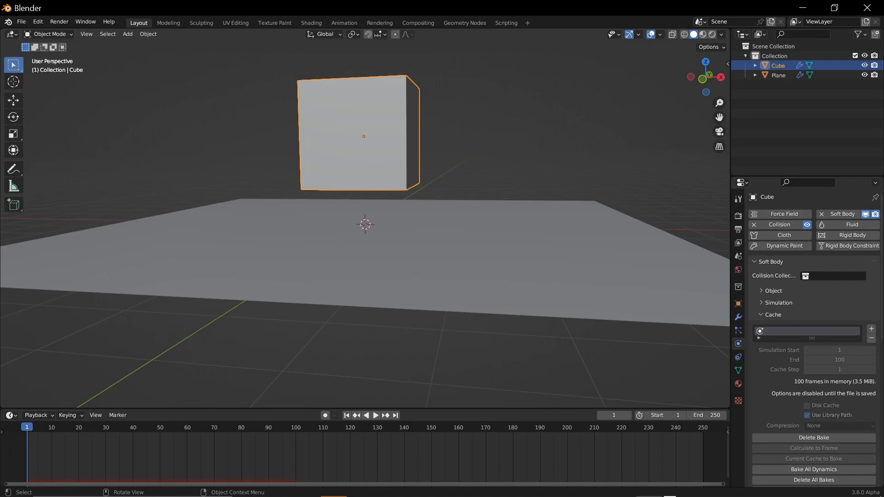
Step: Play the baked simulation to watch the cube fall onto the plane, and return to the first frame
middle_drag(350, 239, 389, 258)
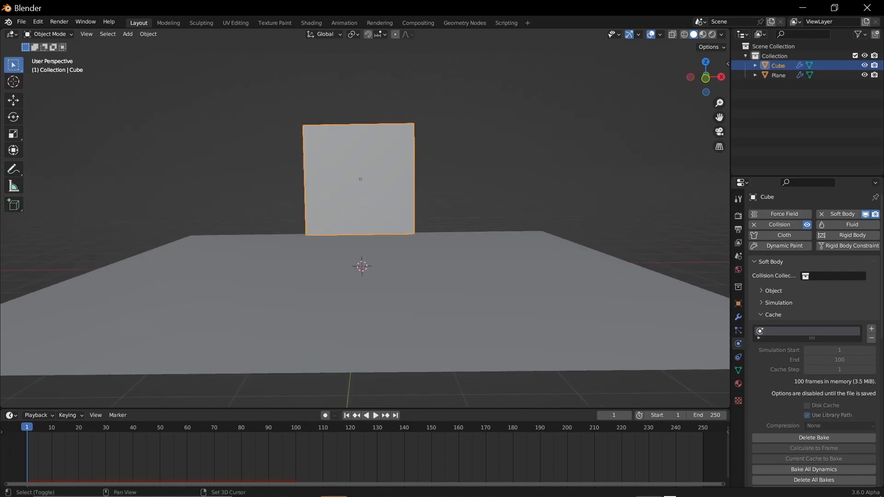
key(space)
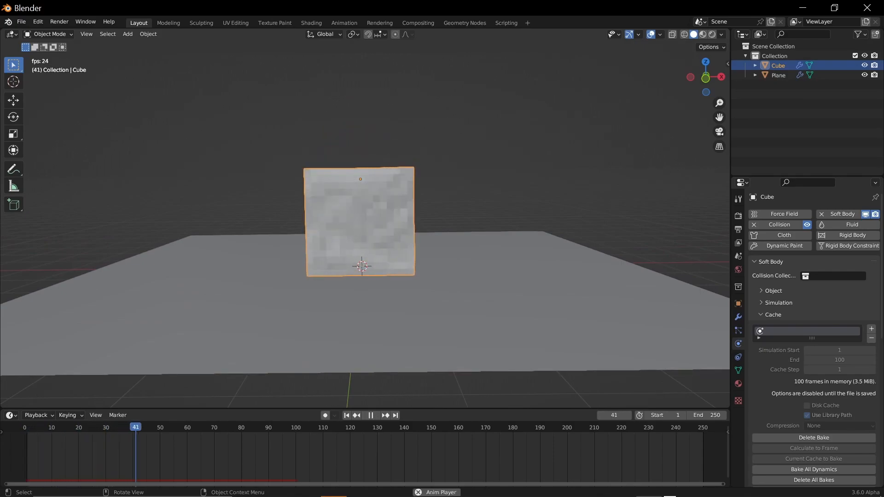
middle_drag(389, 258, 361, 258)
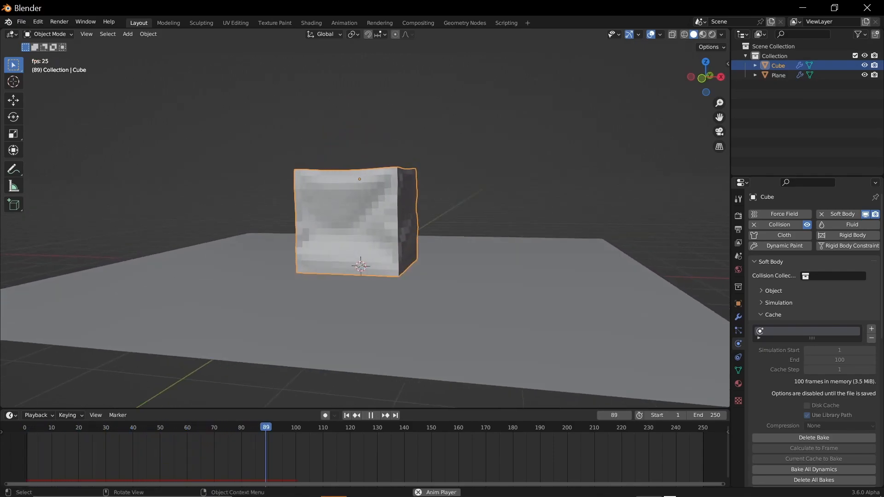
key(space)
key(shift+Left)
Step: Apply Shade Auto Smooth to the cube and play the baked simulation to check its smoothed surface
right_click(322, 201)
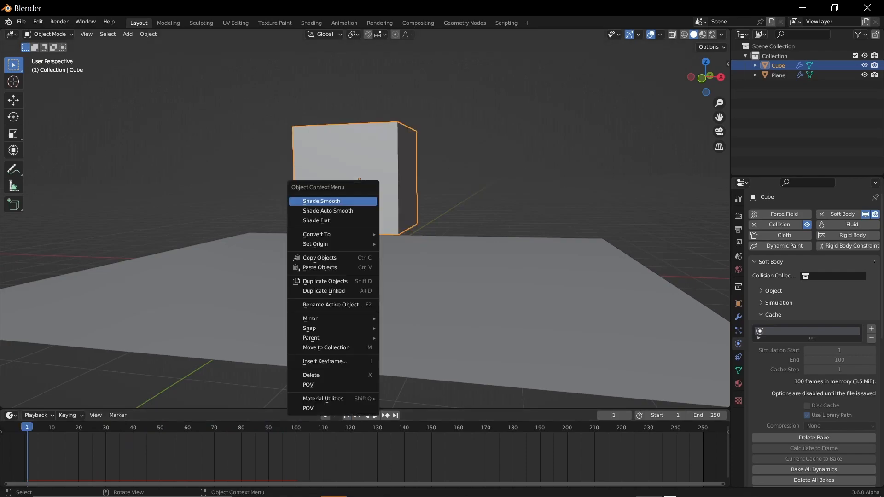
click(328, 210)
scroll(327, 210, up, 3)
key(space)
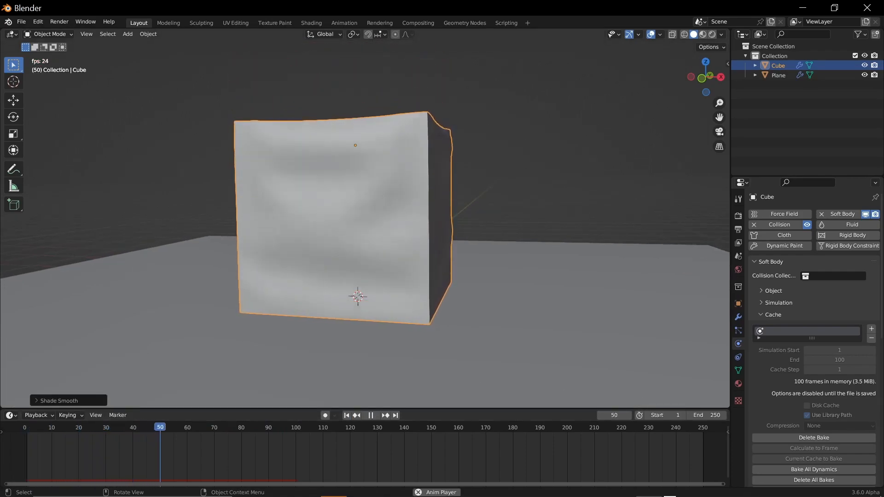
key(space)
Step: Inspect the deformed cube up close from its other side and open the list of modifiers that can be added
middle_drag(365, 224, 425, 224)
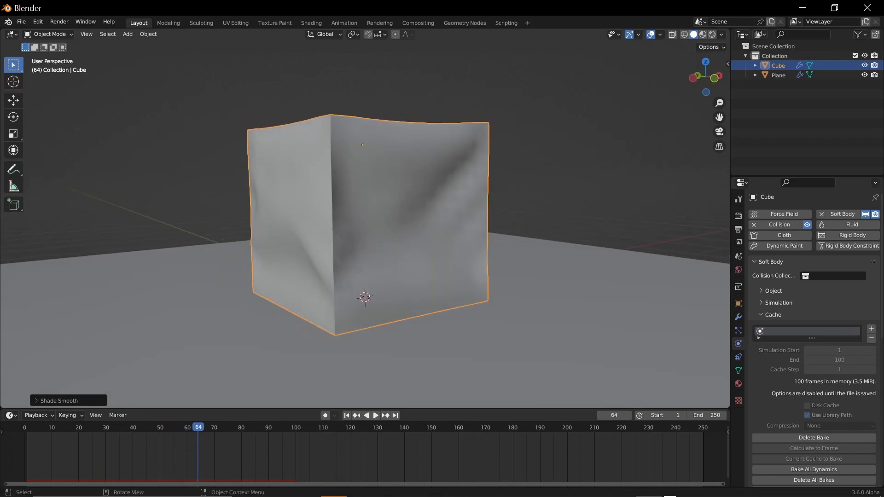
scroll(365, 223, up, 2)
click(737, 316)
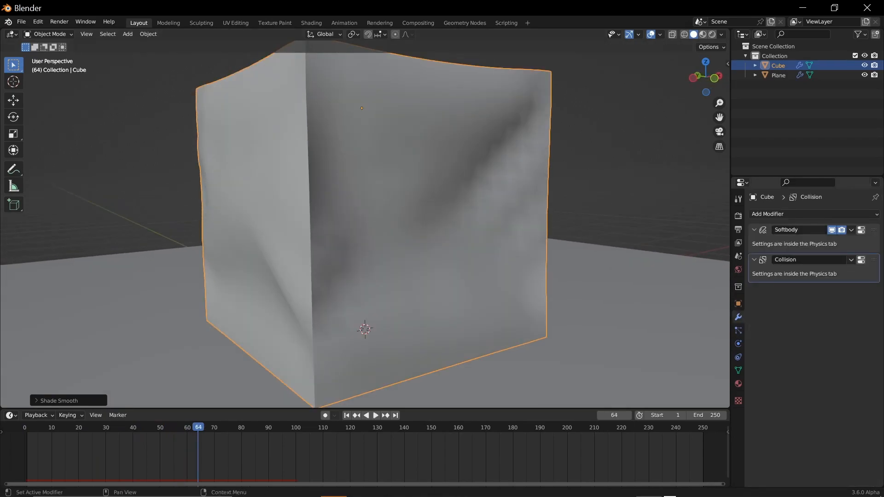
click(782, 214)
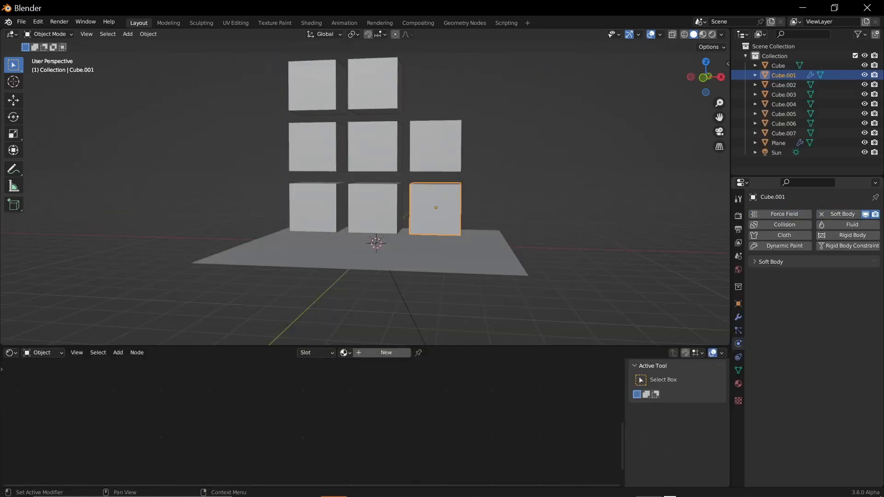
Step: Disable the soft body Goal of Cube.001 and set its edge Pull and Push to 0.8
click(770, 261)
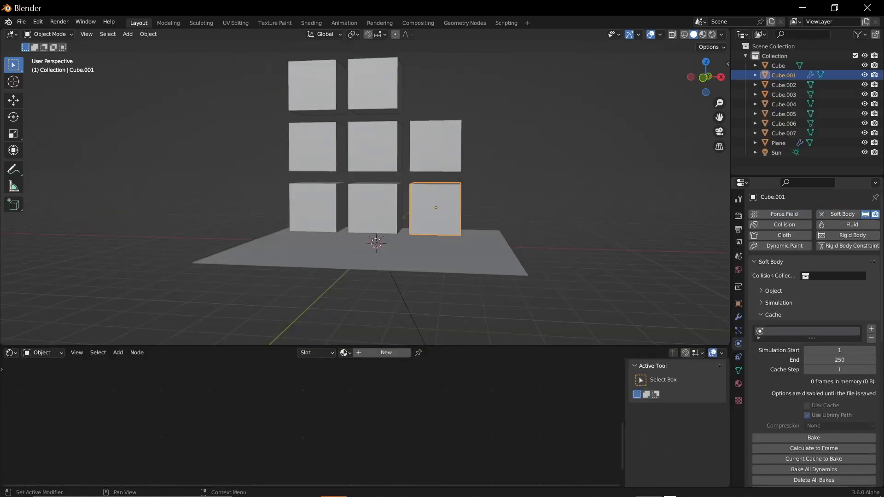
scroll(813, 322, down, 4)
scroll(365, 199, down, 4)
scroll(813, 322, down, 1)
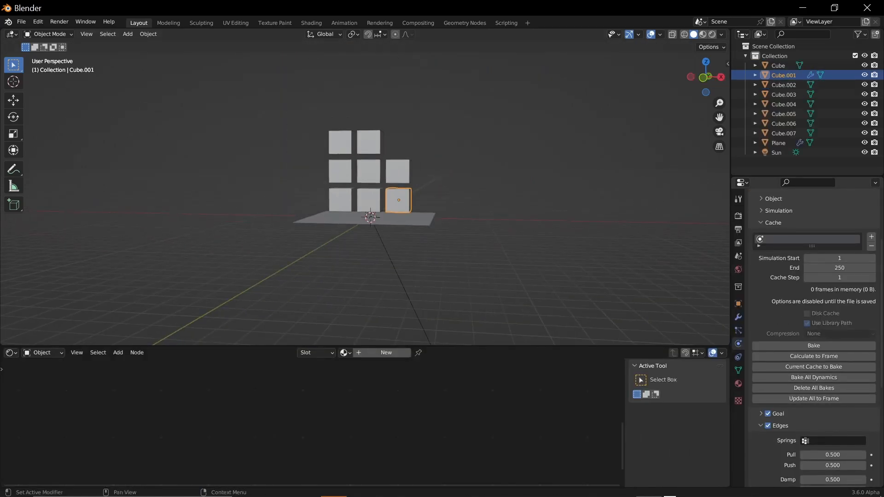
scroll(813, 322, down, 5)
double_click(832, 362)
text(0.8)
key(Tab)
text(0.8)
key(Tab)
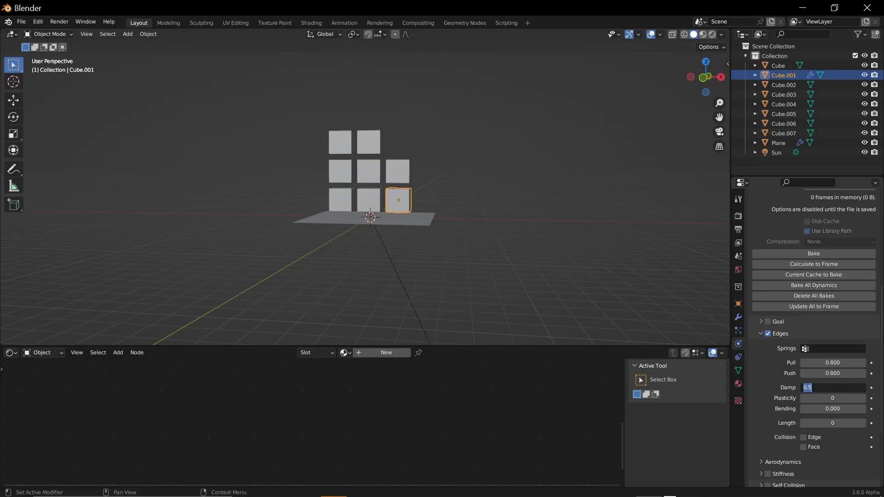
Step: Set the soft body edge Damp to 4.5 and Bending to 9 for Cube.001
text(4.5)
key(Tab)
key(Tab)
text(9)
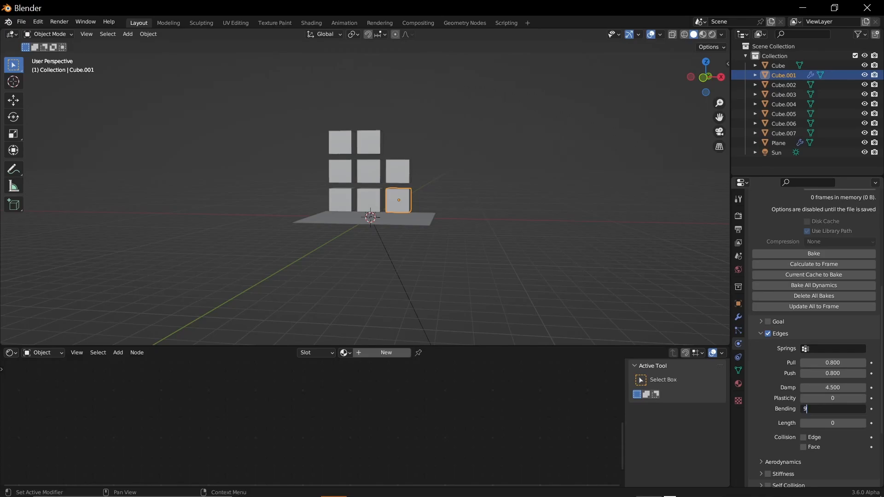
key(Return)
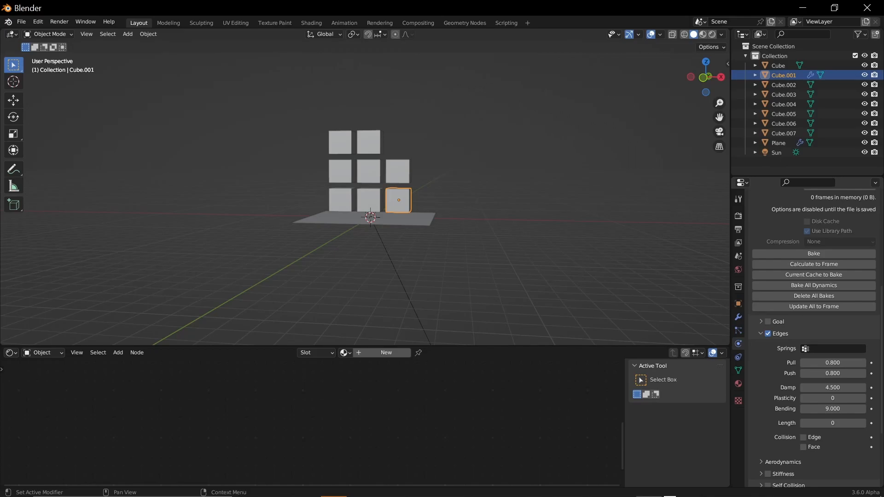
scroll(813, 336, down, 4)
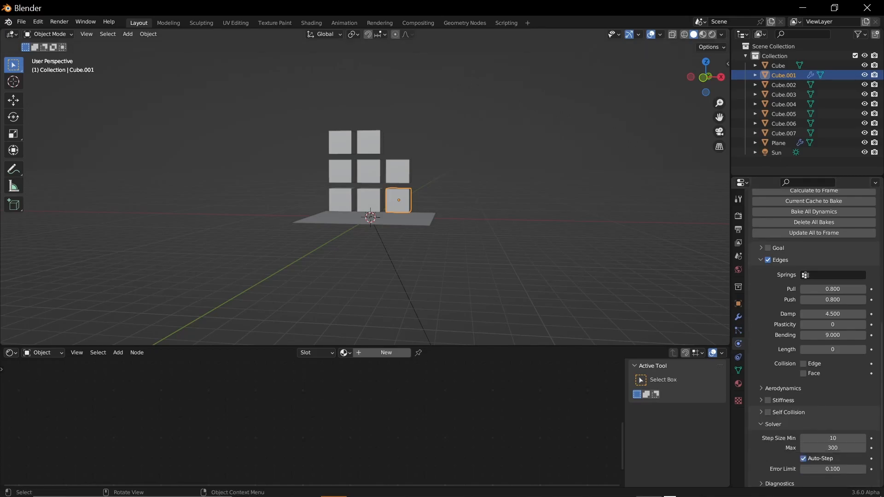
Step: Expand the soft body Object settings of Cube.001 and set its Mass to 0.5 kg
scroll(814, 336, up, 14)
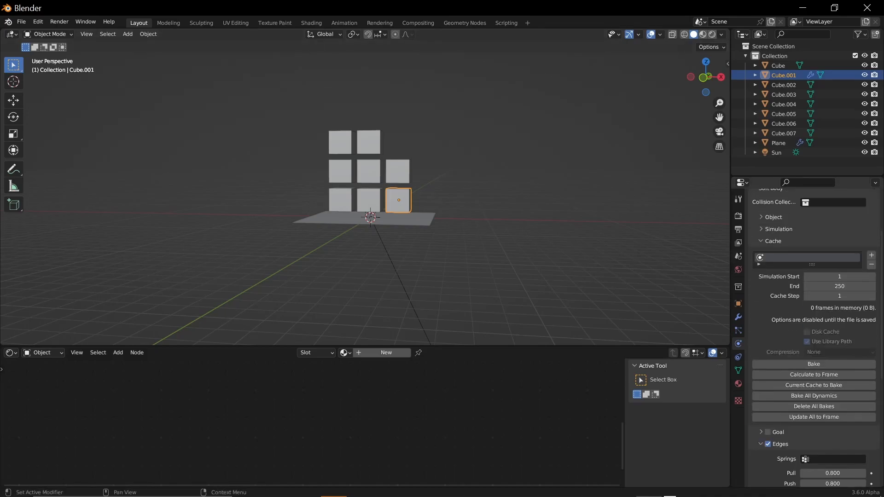
click(773, 290)
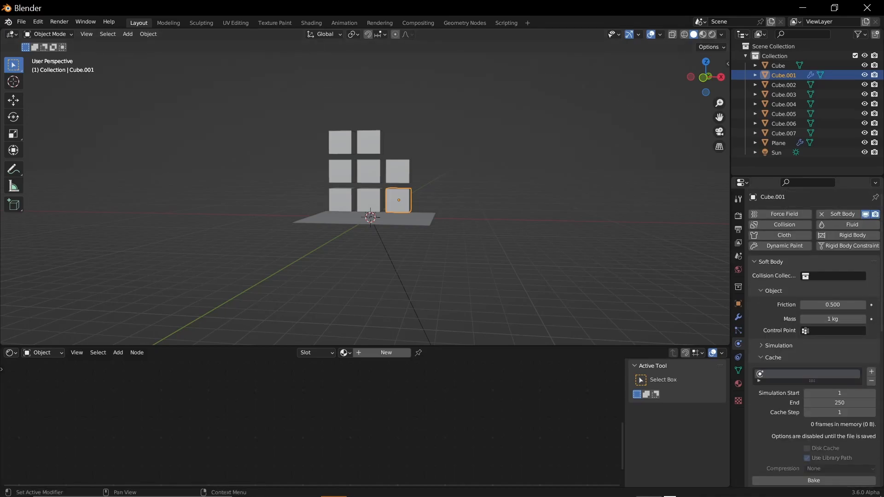
click(833, 319)
text(0.5)
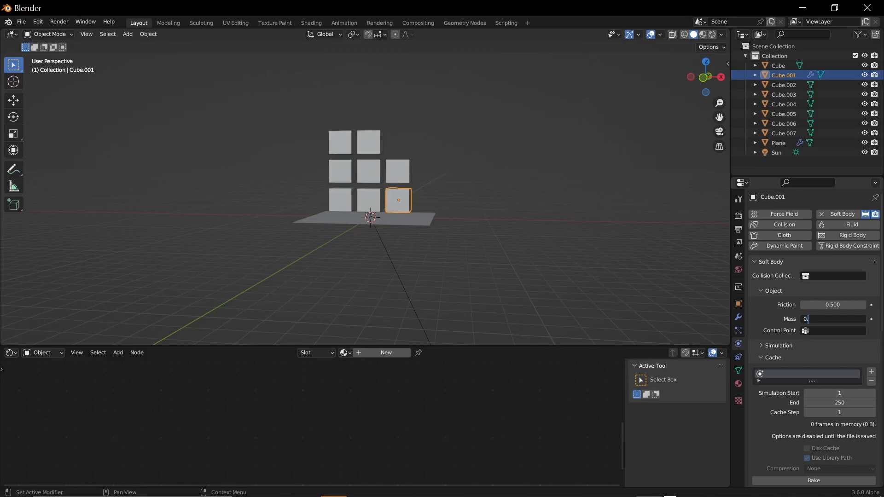
key(Return)
Step: Set the soft body solver's minimum Step Size to 30
scroll(814, 322, down, 10)
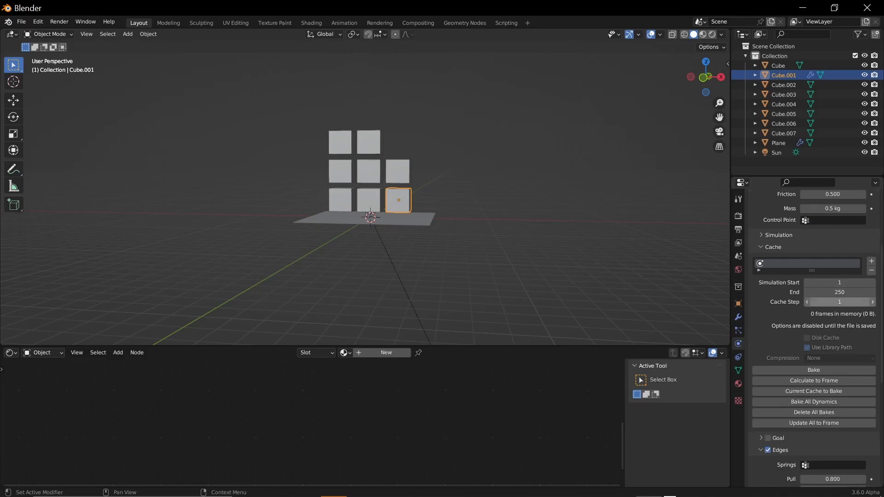
scroll(814, 323, down, 1)
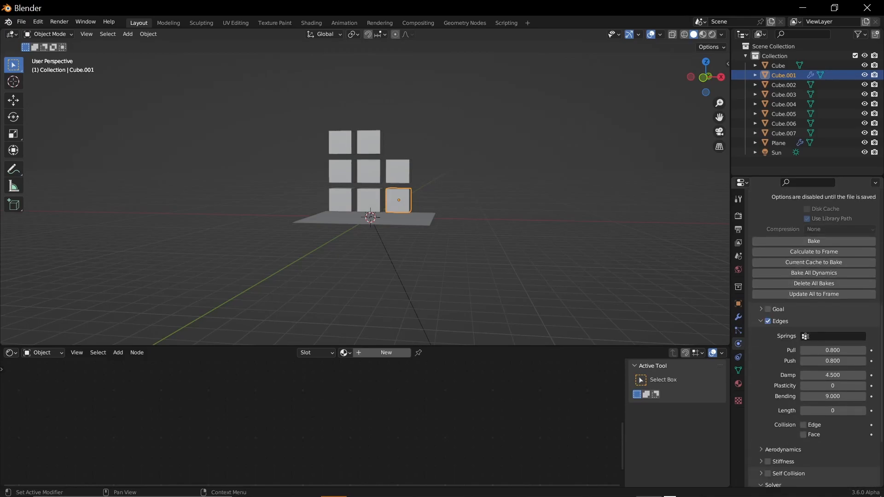
scroll(814, 322, up, 1)
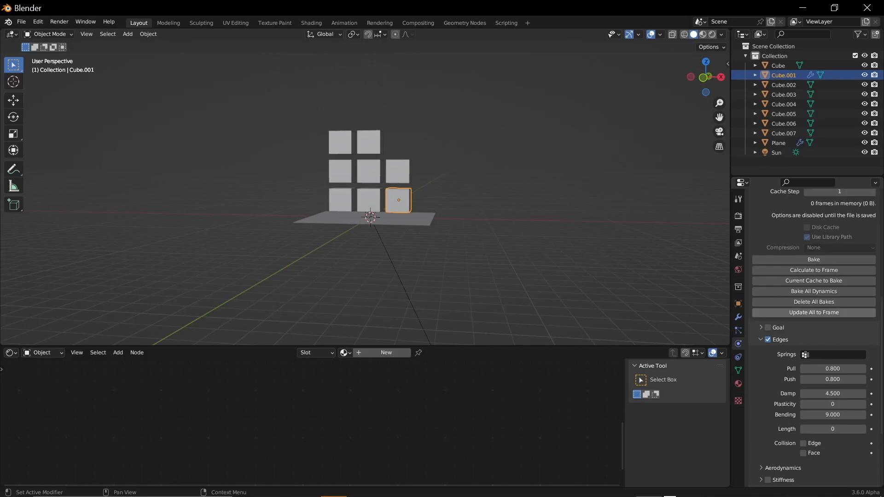
scroll(832, 308, down, 6)
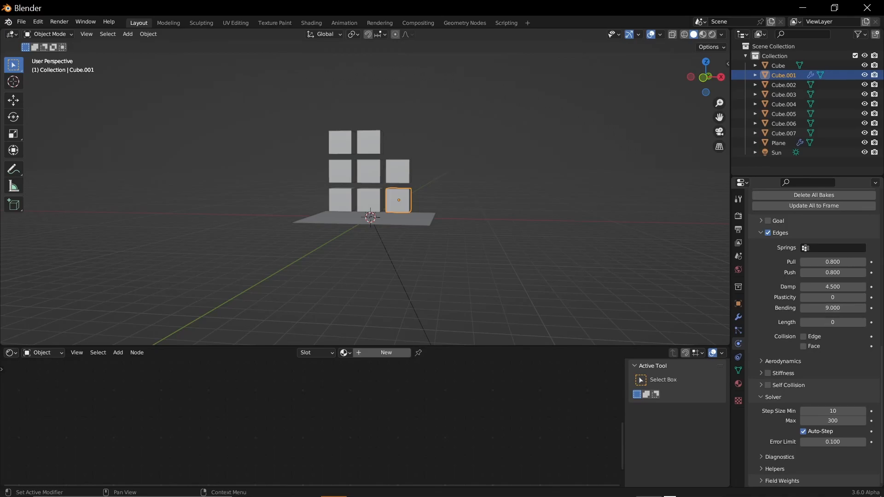
click(832, 411)
text(30)
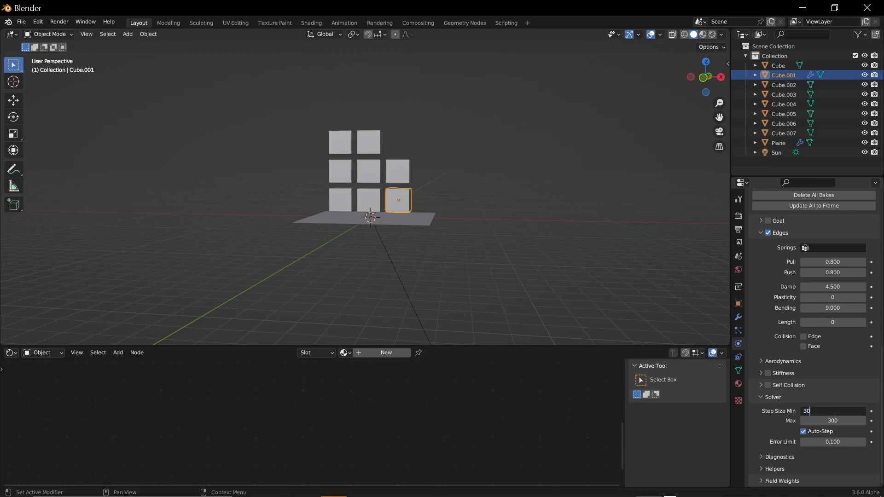
key(Return)
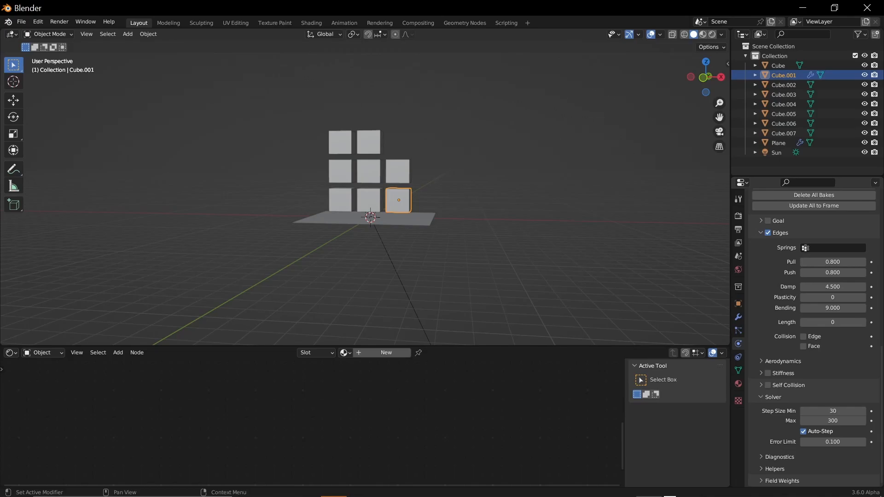
Step: Show the stacked cubes in front orthographic view and collapse the Soft Body settings of Cube.001
scroll(813, 336, up, 8)
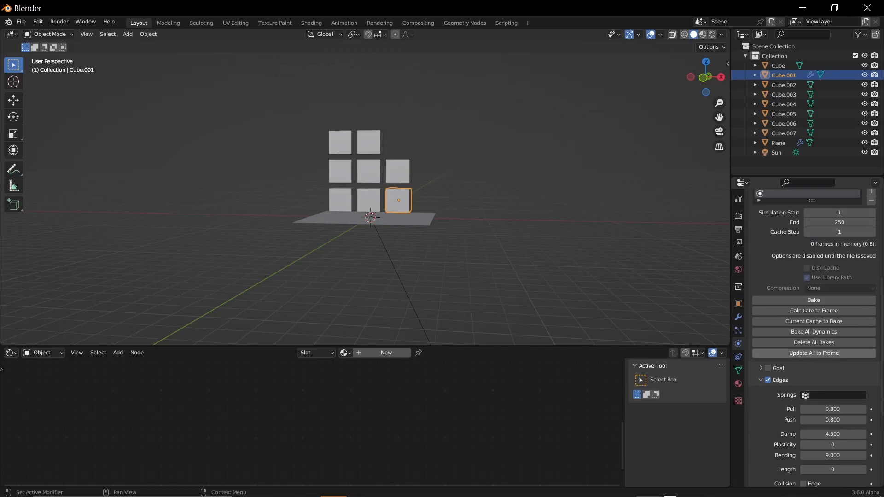
scroll(363, 202, up, 3)
key(KP_1)
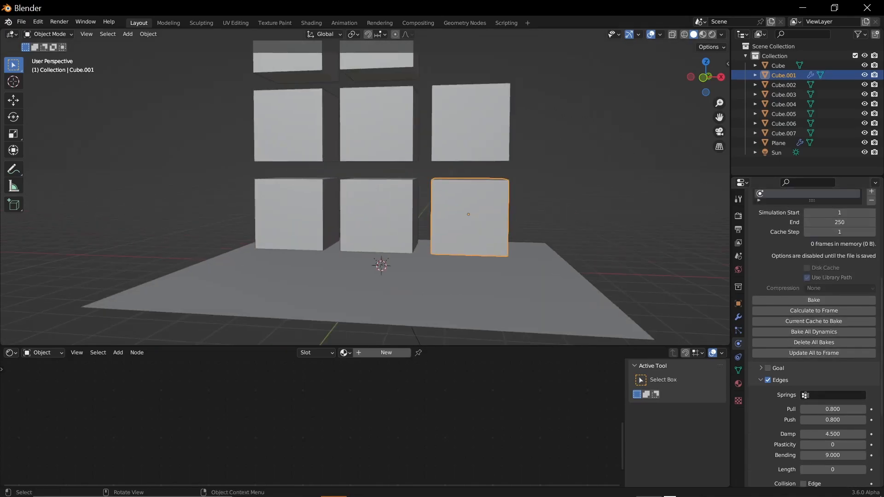
shift+middle_drag(364, 193, 349, 233)
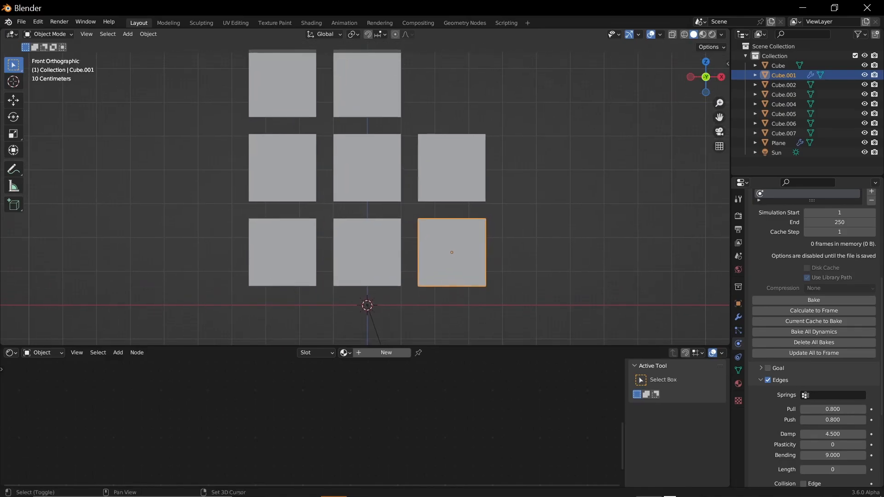
scroll(813, 336, up, 10)
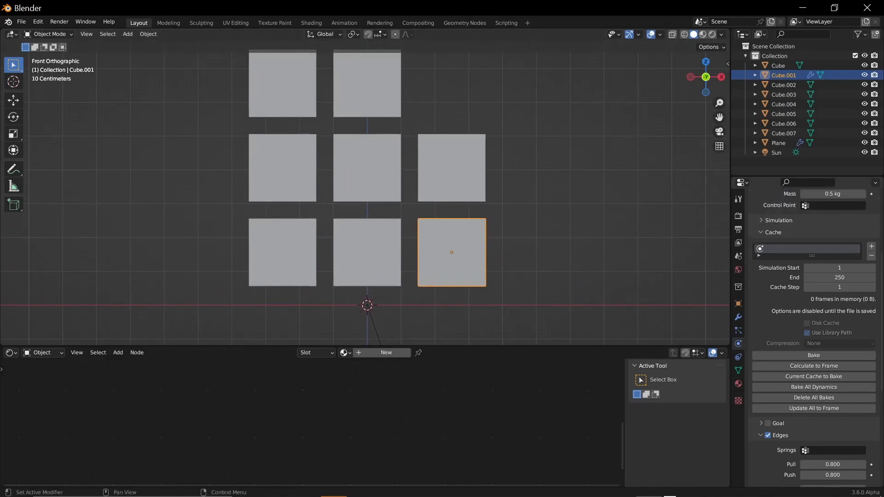
click(770, 262)
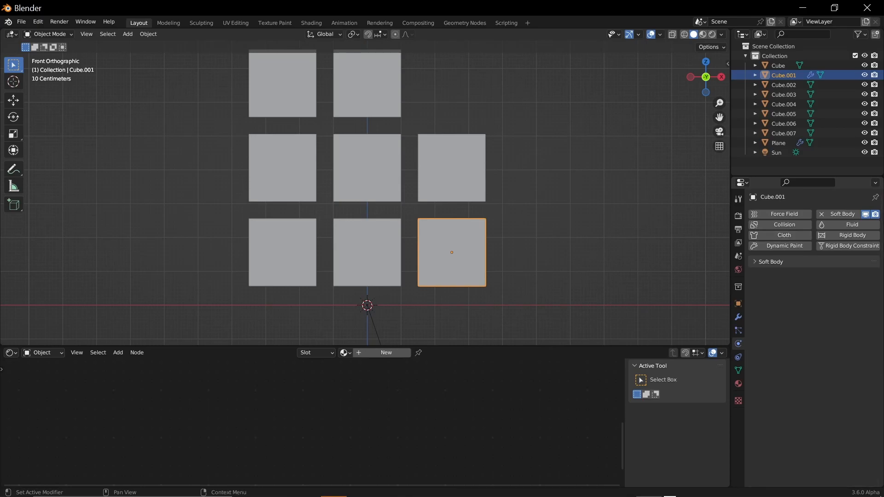
Step: Add a Bevel modifier to Cube.001
click(737, 317)
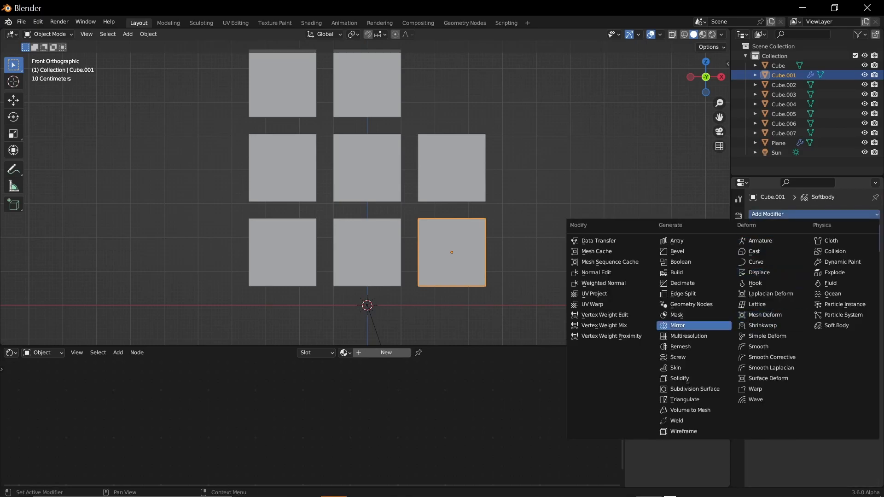
click(677, 251)
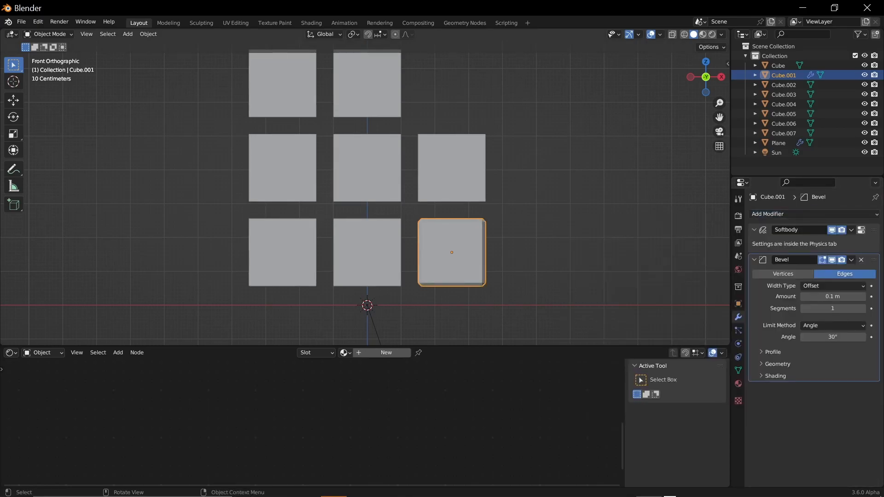
key(Tab)
key(Tab)
Step: Add a Subdivision Surface modifier to Cube.001 and place it between the Softbody and Bevel modifiers
click(764, 214)
click(694, 389)
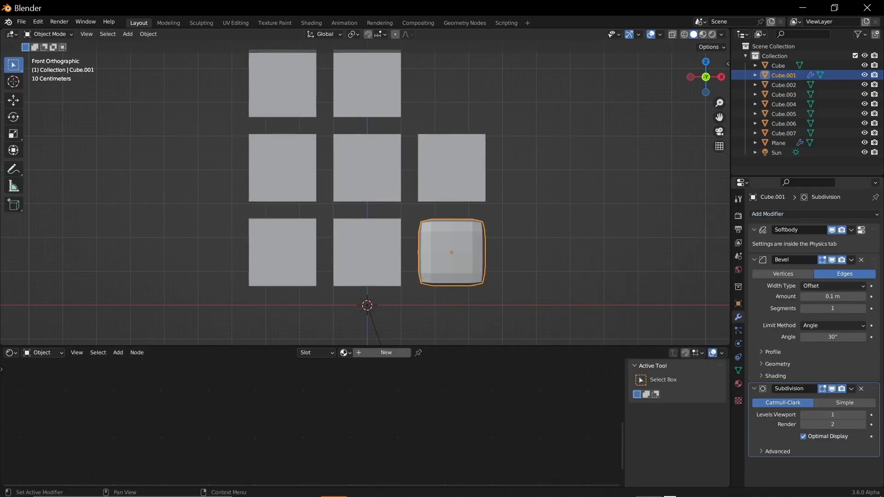
drag(873, 388, 873, 260)
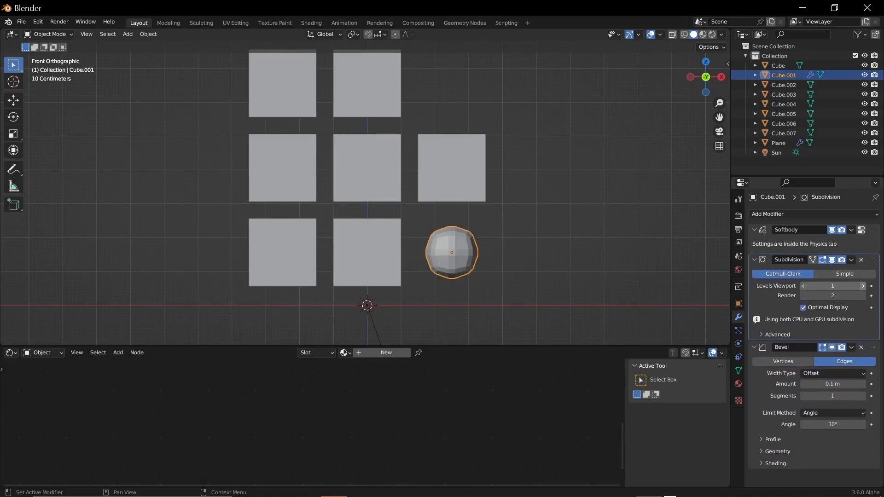
Step: Switch the Subdivision modifier to Simple and set its viewport levels to 4
click(844, 274)
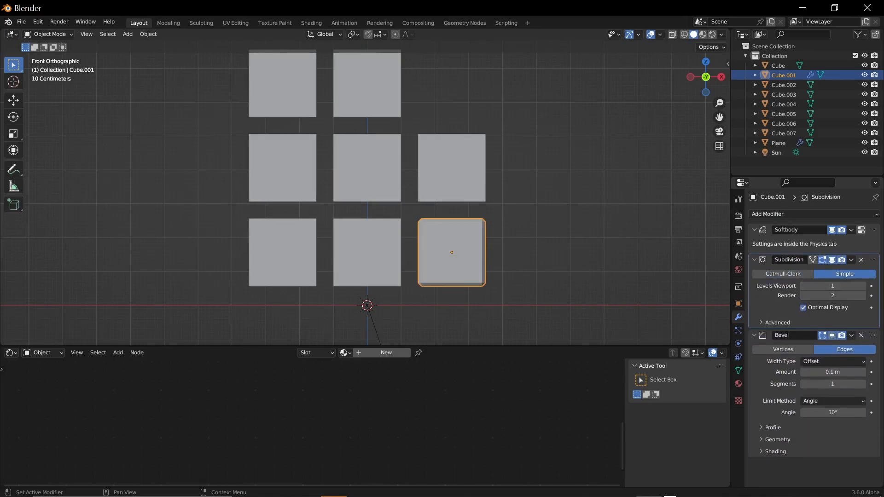
click(832, 286)
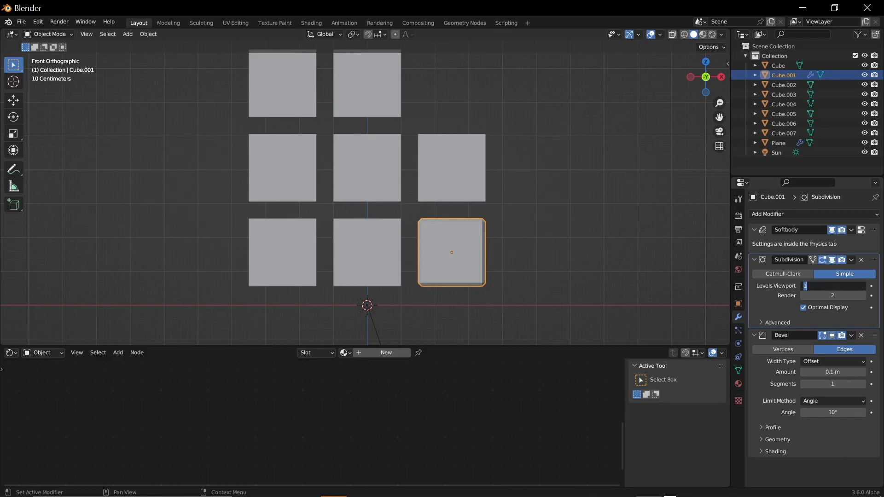
text(4)
key(Return)
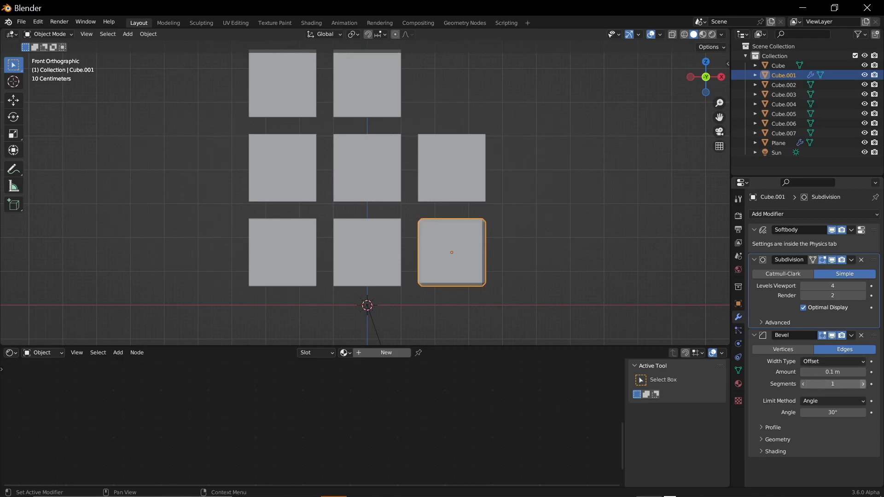
Step: Set the Bevel modifier to 3 segments and apply Shade Auto Smooth to Cube.001
click(862, 384)
click(862, 383)
right_click(469, 254)
click(432, 243)
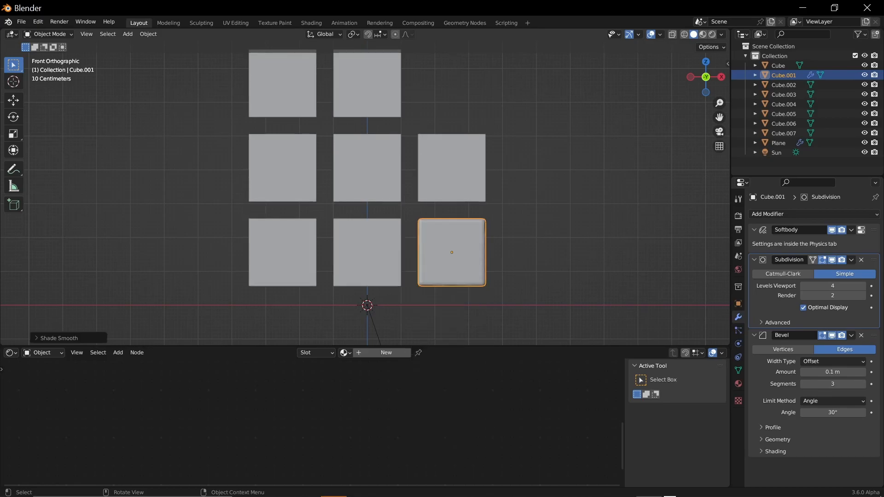
Step: Select all eight cubes with Cube.001 active and copy its modifiers to the other seven
click(282, 84)
shift+click(367, 83)
shift+click(282, 168)
shift+click(367, 168)
shift+click(451, 167)
shift+click(282, 252)
shift+click(366, 252)
shift+click(452, 252)
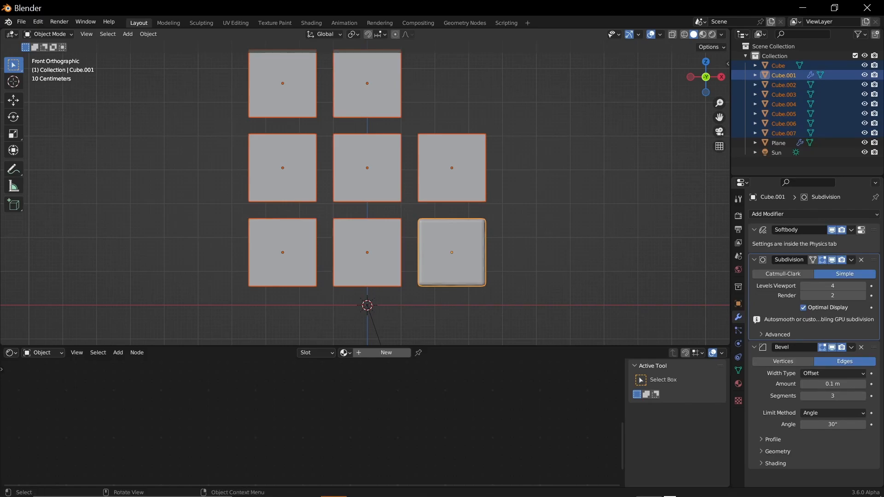
key(ctrl+l)
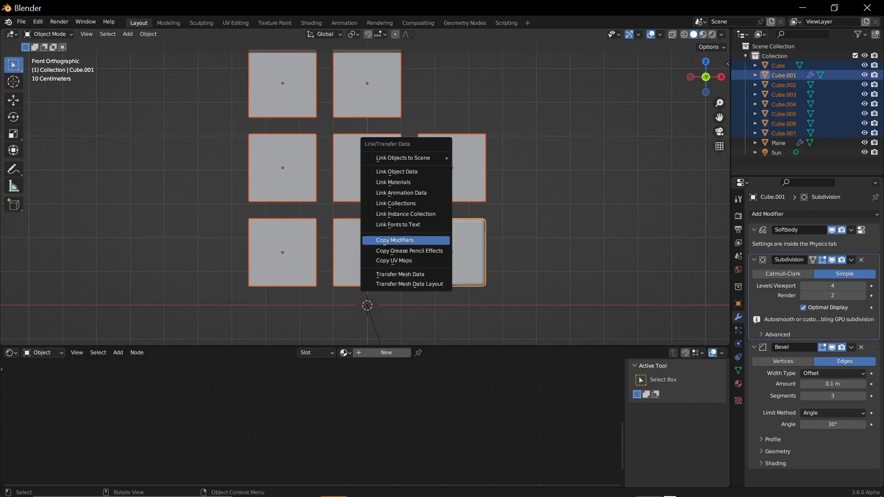
key(Return)
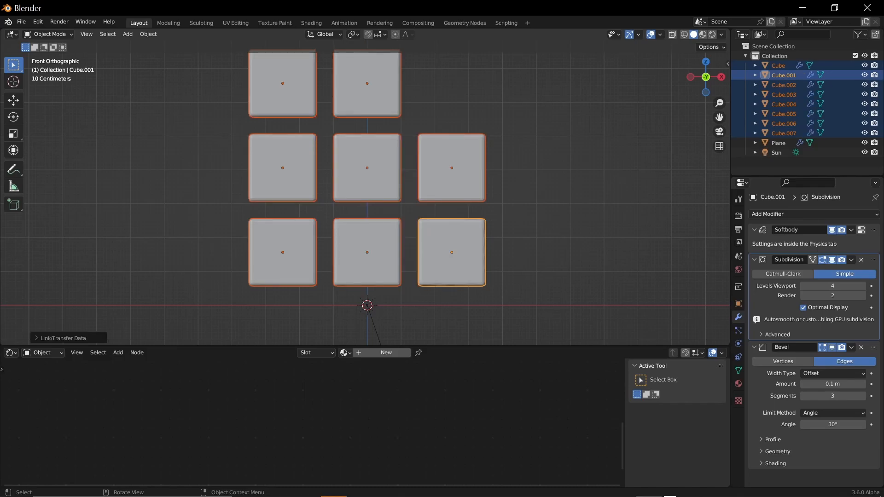
Step: Apply Shade Auto Smooth to all the selected cubes
right_click(442, 163)
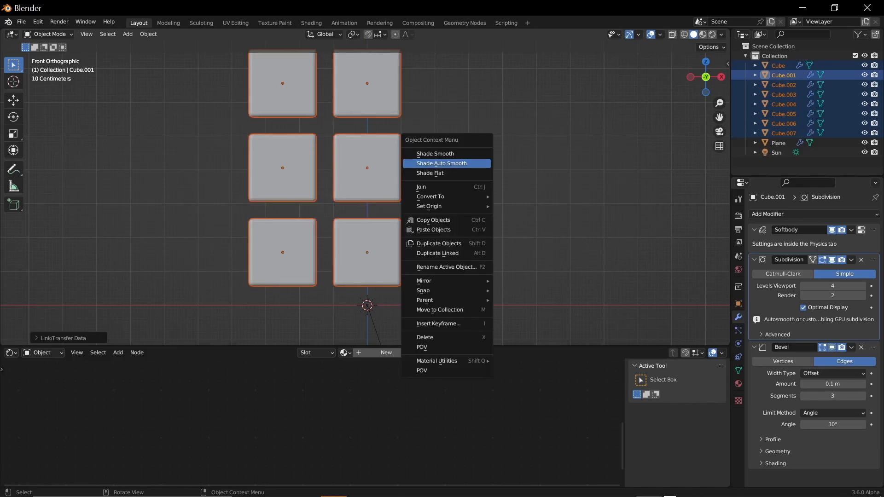
key(Return)
scroll(367, 193, up, 1)
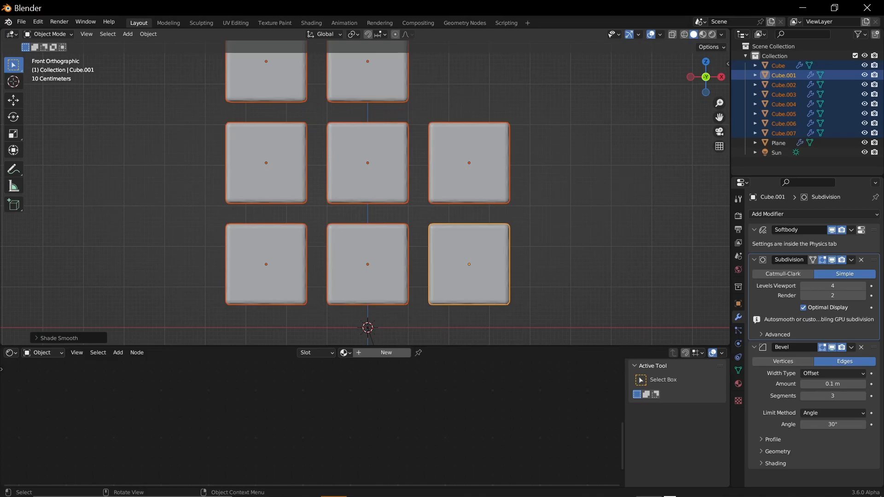
Step: Apply the Subdivision and Bevel modifiers on Cube.001, leaving the Softbody modifier in place
click(851, 259)
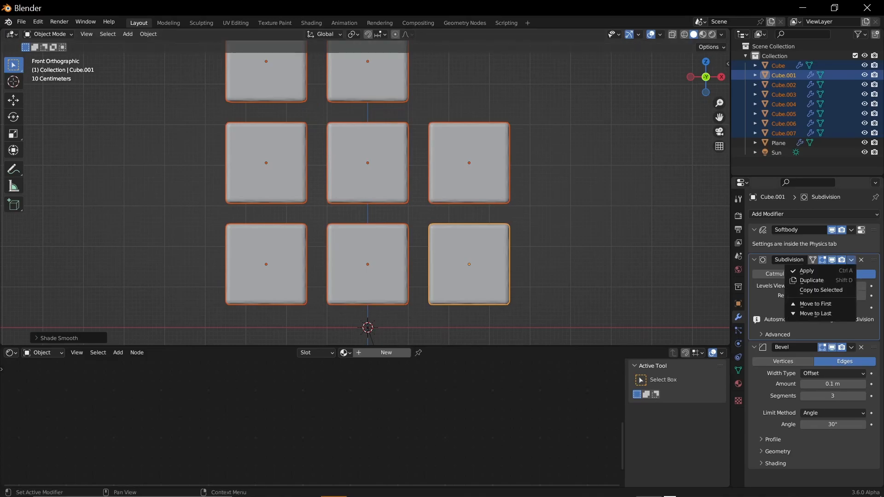
click(810, 270)
click(851, 259)
click(806, 271)
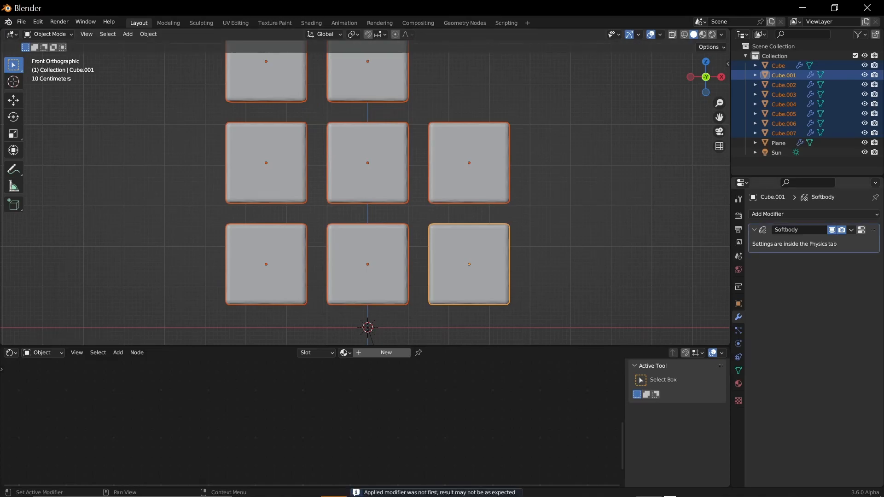
Step: Apply the Subdivision and Bevel modifiers on Cube.003 and each remaining cube, keeping only their Softbody modifiers
click(468, 163)
click(851, 259)
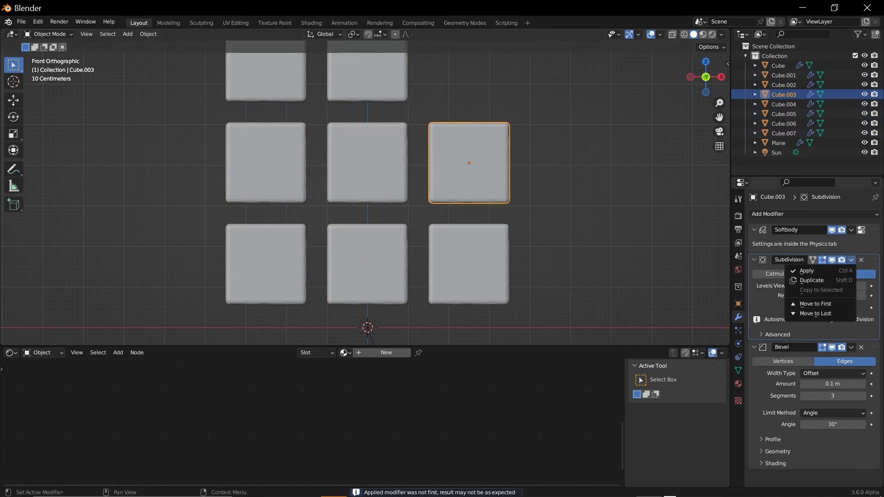
click(810, 271)
click(851, 260)
click(810, 270)
click(367, 264)
click(266, 163)
click(367, 76)
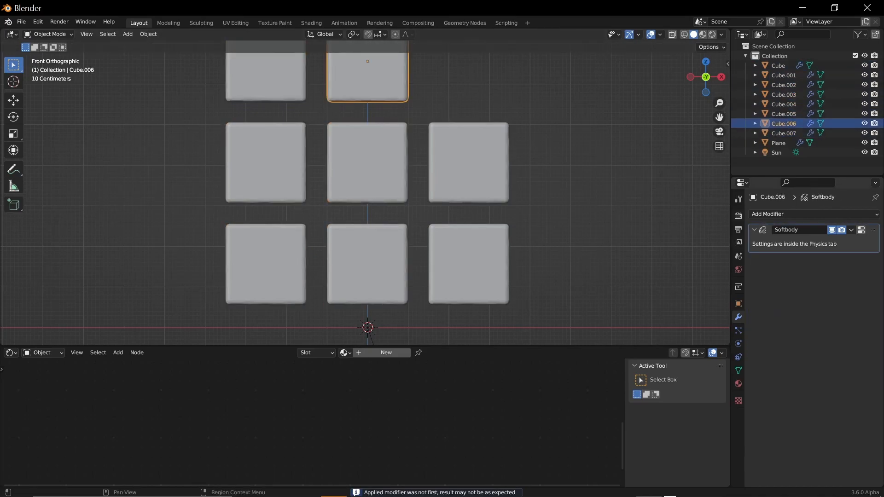
Step: Enable Collision physics on Cube.001 and set its Softbody & Cloth damping to 0.45
click(738, 331)
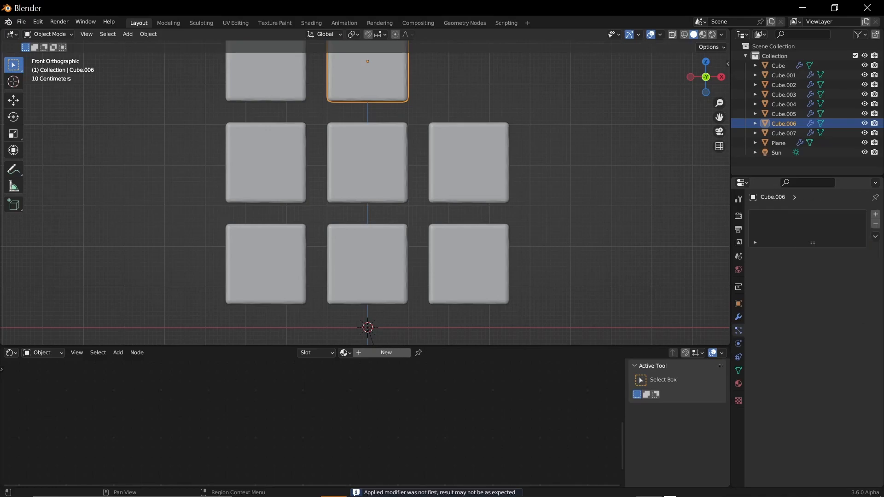
click(738, 343)
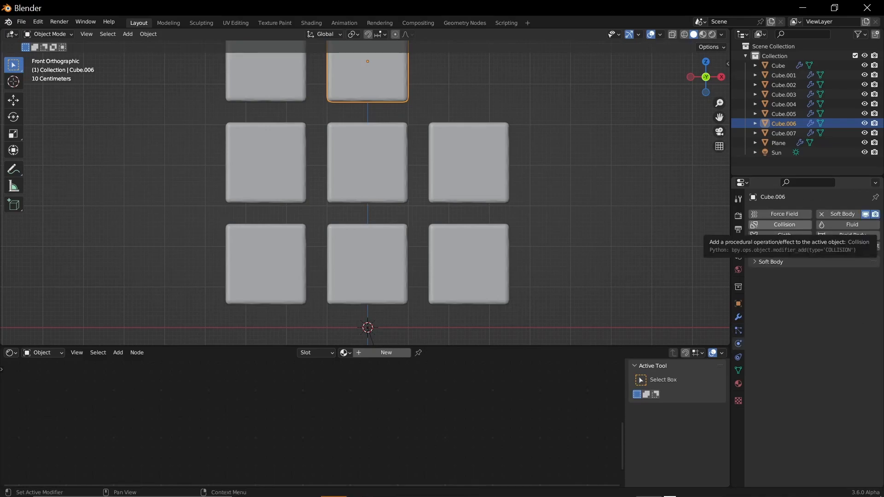
middle_drag(460, 184, 414, 150)
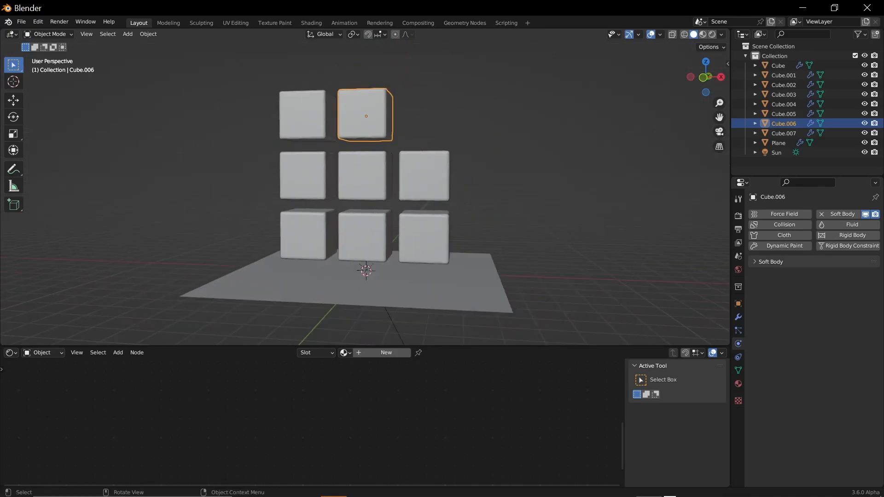
click(423, 237)
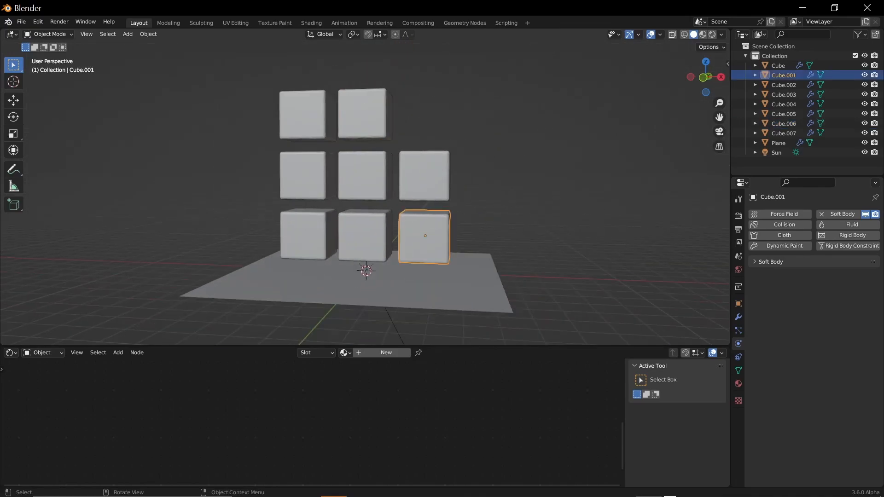
right_click(754, 226)
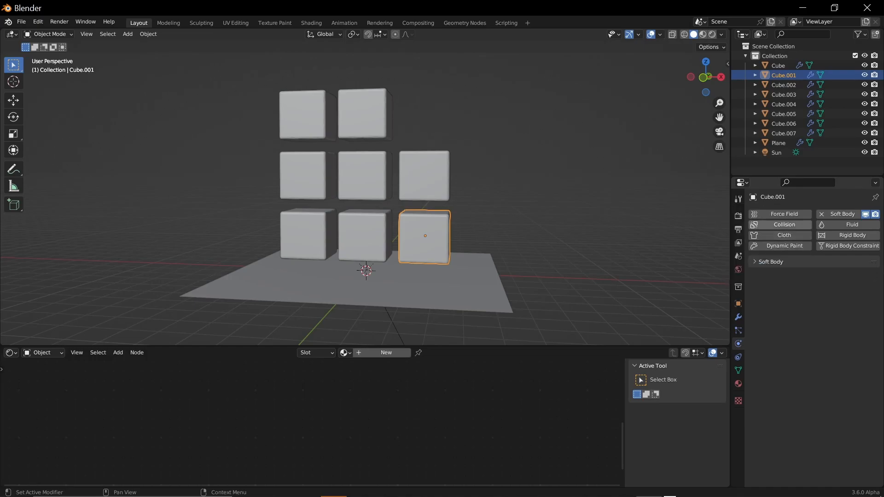
click(779, 224)
click(832, 408)
text(0.45)
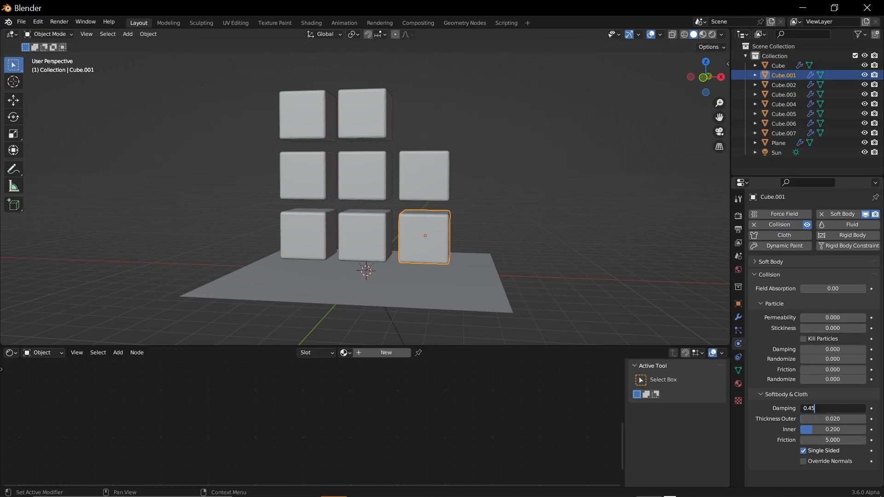
key(Return)
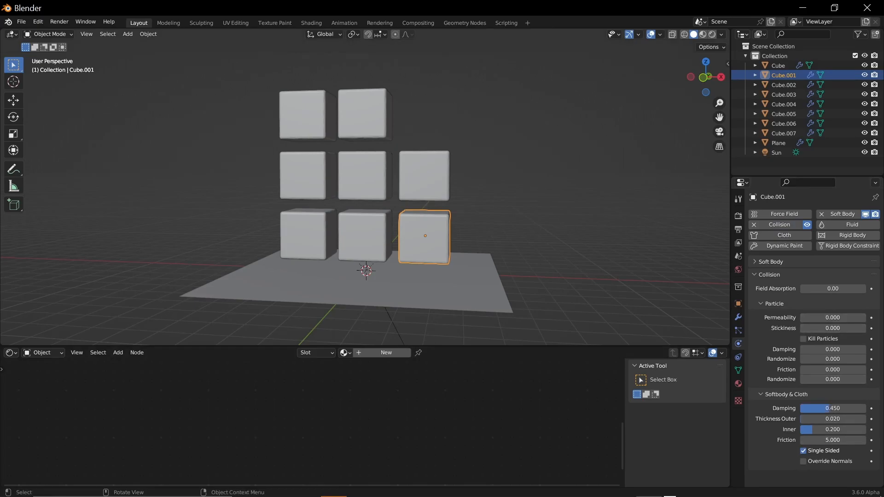
Step: Enable Collision on the other two bottom-row cubes, each with Softbody & Cloth damping of 0.45
click(365, 235)
click(833, 408)
text(0.45)
key(Return)
click(309, 234)
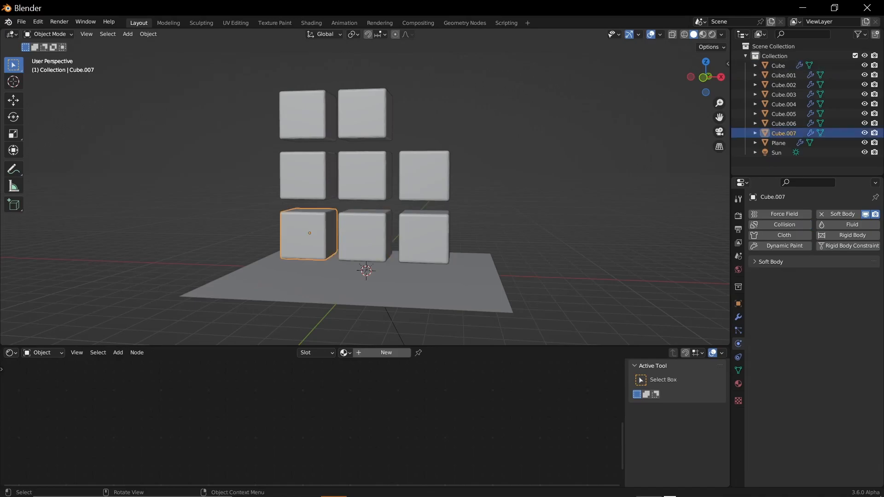
click(832, 407)
text(0.45)
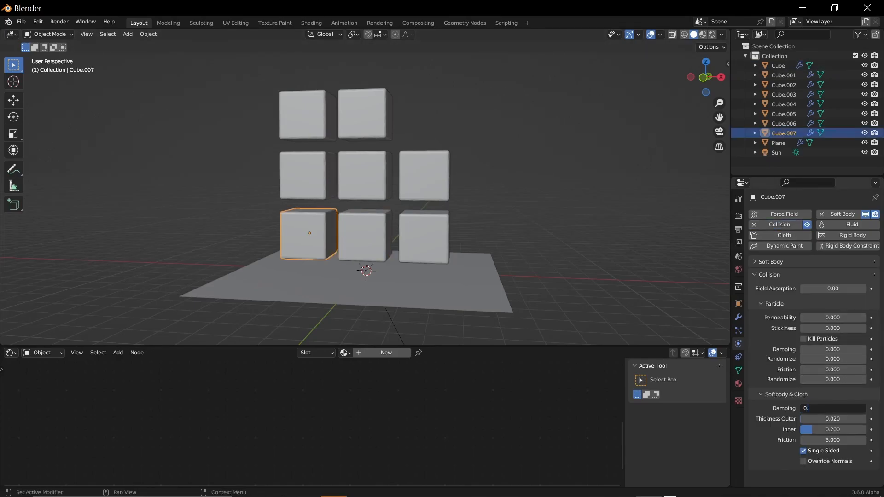
Step: Enable Collision on the three middle-row cubes with Softbody & Cloth damping of 0.45
click(424, 175)
click(784, 225)
click(832, 408)
click(361, 175)
click(784, 225)
click(309, 175)
click(784, 225)
Step: Enable Collision physics on the two top-row cubes and recheck the collision settings on Cube.001
click(362, 114)
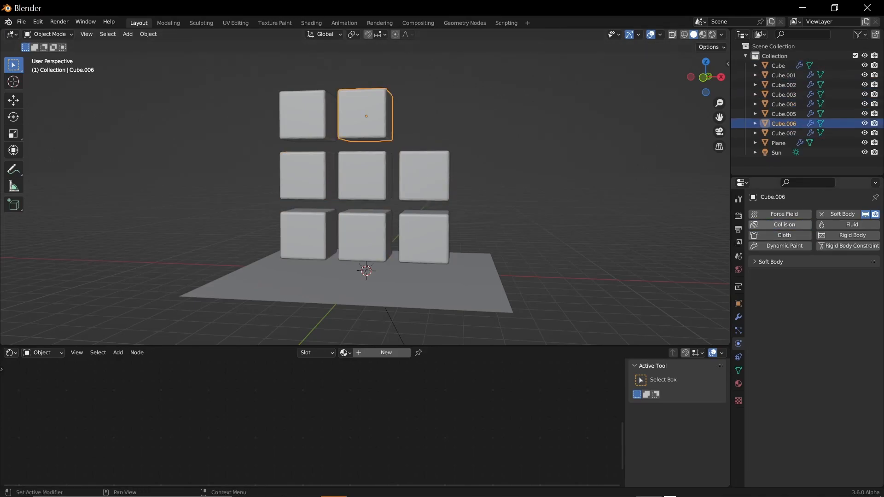
click(783, 224)
click(303, 114)
click(783, 225)
click(424, 236)
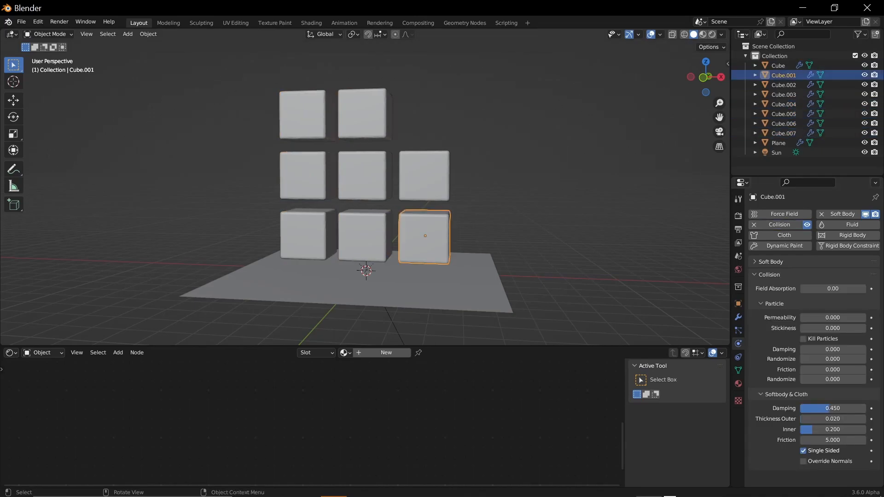
Step: Bevel the plane's corner edge about 3.1 m wide with multiple segments, and shade the backdrop smooth
click(424, 288)
middle_drag(424, 289, 401, 296)
key(Tab)
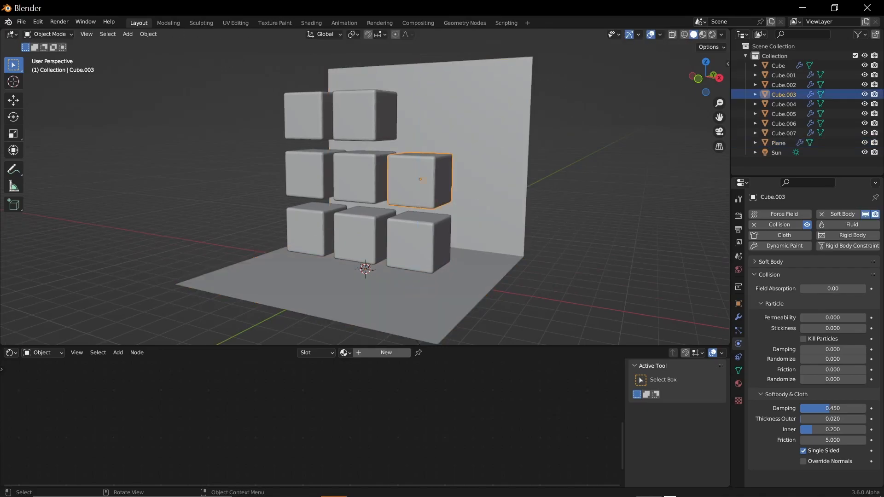
key(ctrl+b)
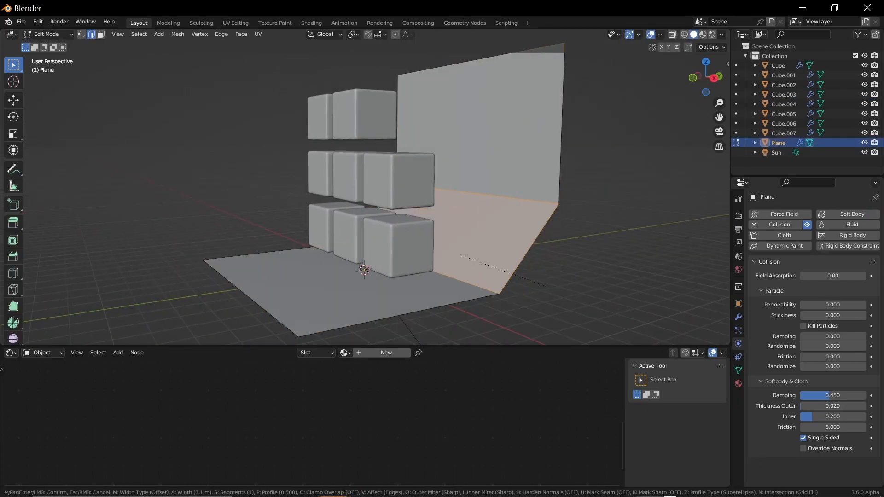
scroll(547, 286, up, 10)
click(547, 287)
key(Tab)
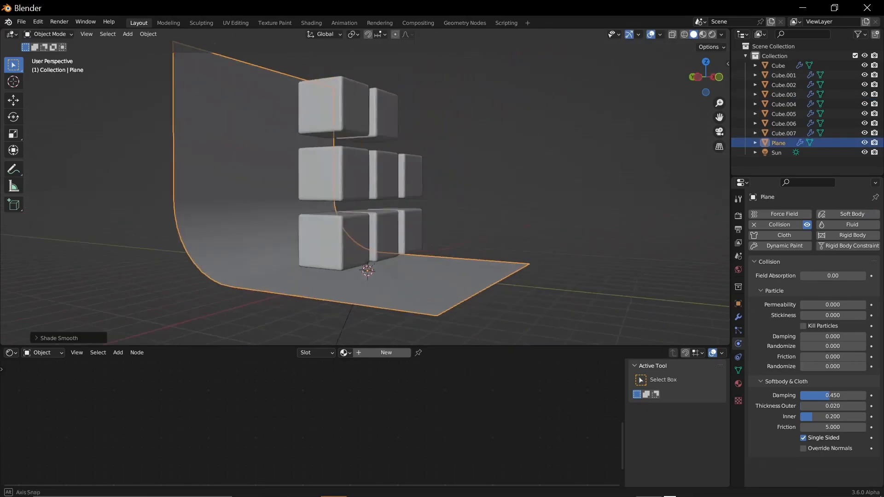
Step: Use the abandoned tiled room image as the world's environment texture and view the cube stack in rendered shading
middle_drag(461, 276, 361, 276)
key(KP_1)
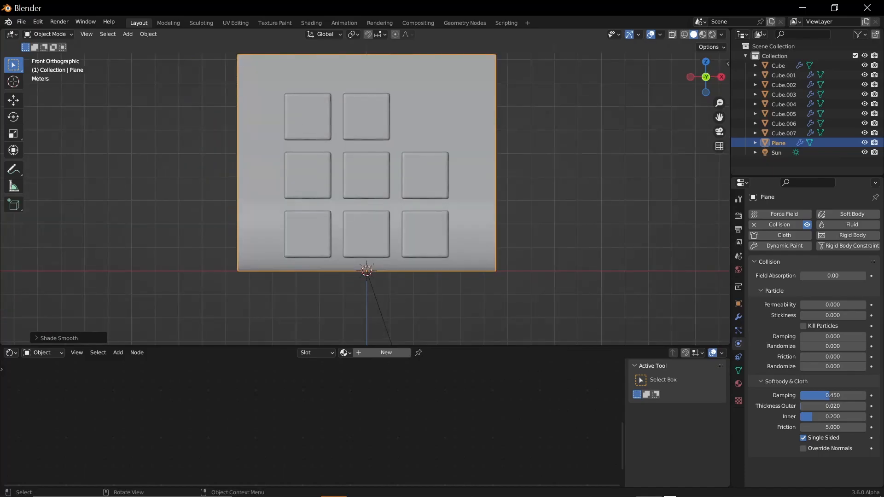
scroll(366, 195, up, 1)
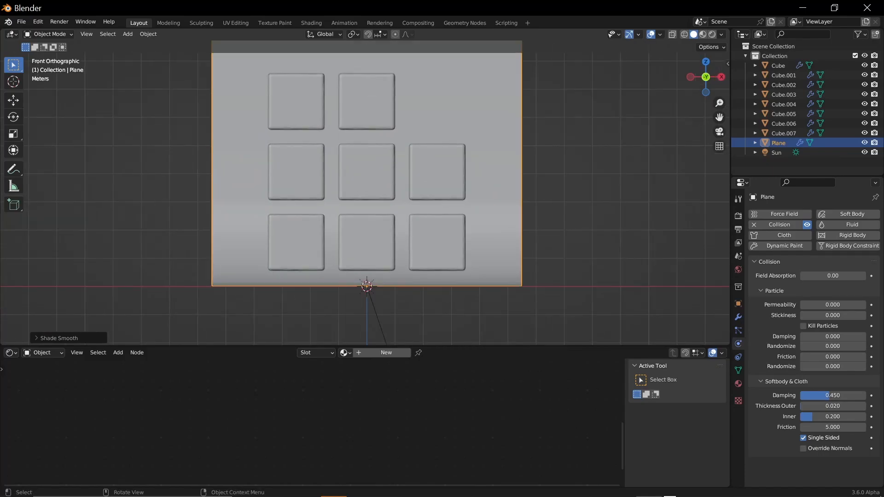
shift+middle_drag(366, 195, 405, 233)
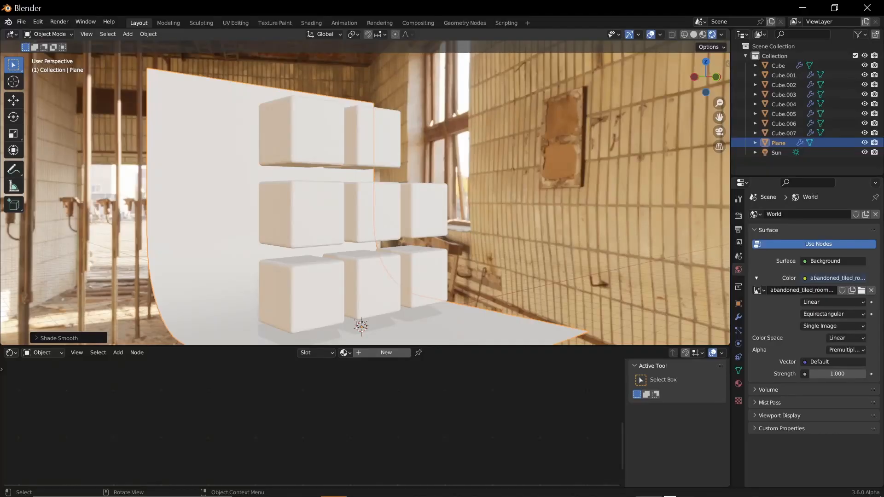
middle_drag(405, 233, 368, 232)
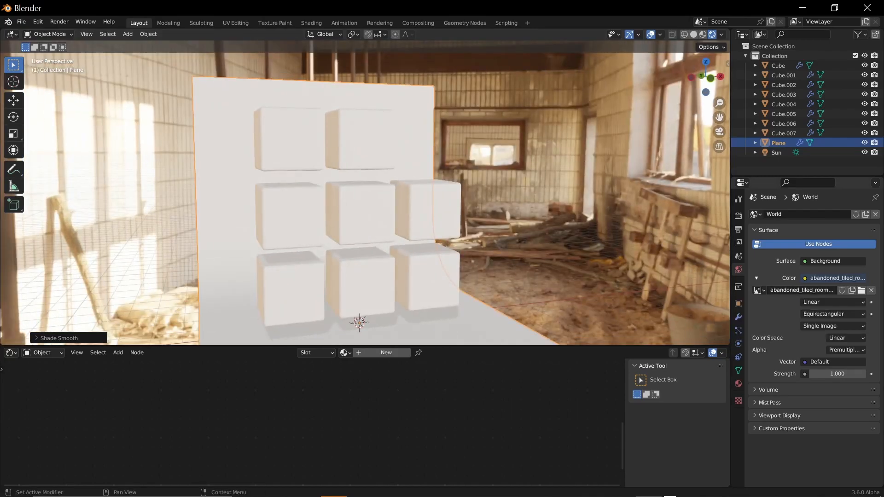
middle_drag(359, 322, 360, 326)
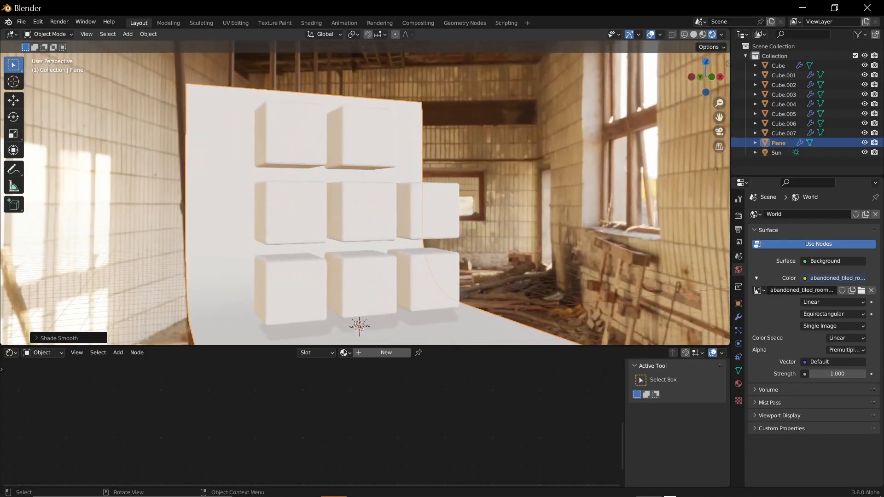
Step: Assign the existing red Material to Cube.001
click(422, 281)
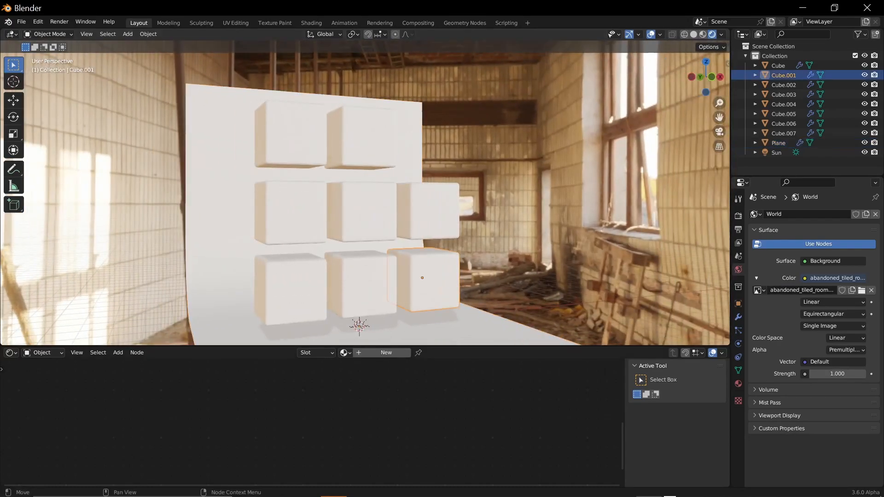
click(345, 352)
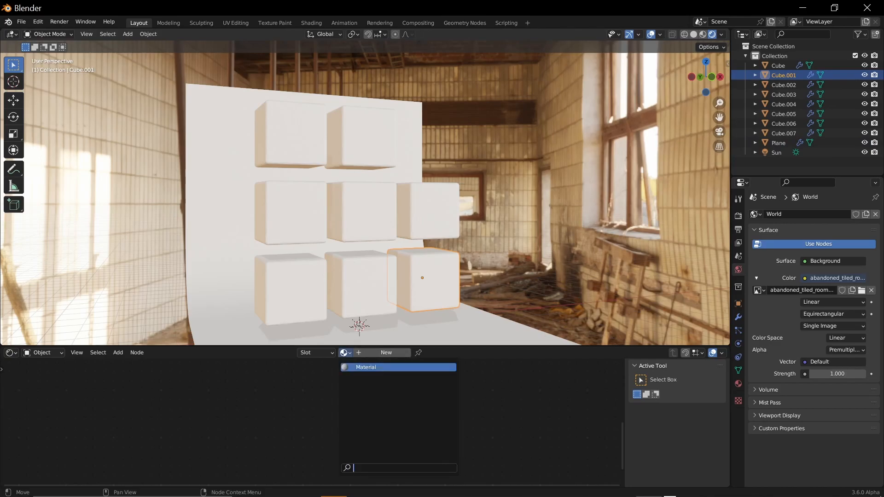
click(366, 367)
Step: Examine the Material's Principled BSDF settings, including Base Color, Roughness, Clearcoat, IOR and Transmission
middle_drag(368, 386, 395, 470)
middle_drag(377, 414, 361, 453)
scroll(361, 424, up, 3)
middle_drag(360, 414, 342, 469)
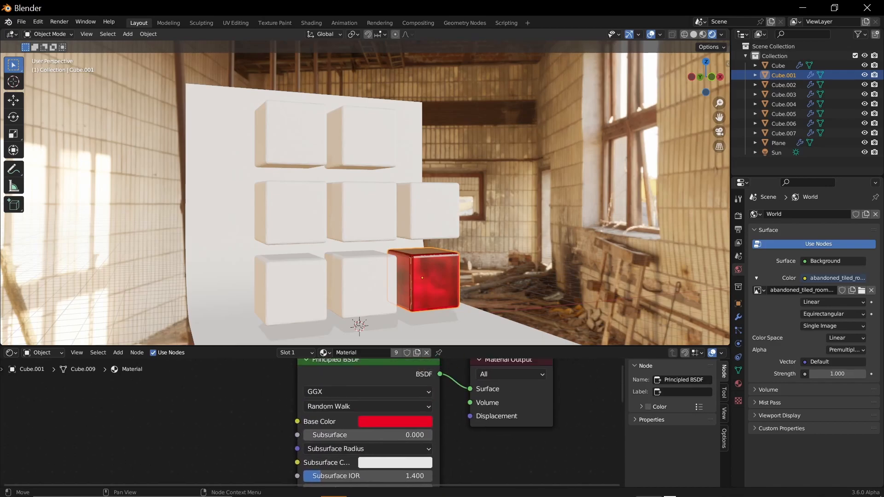
click(394, 421)
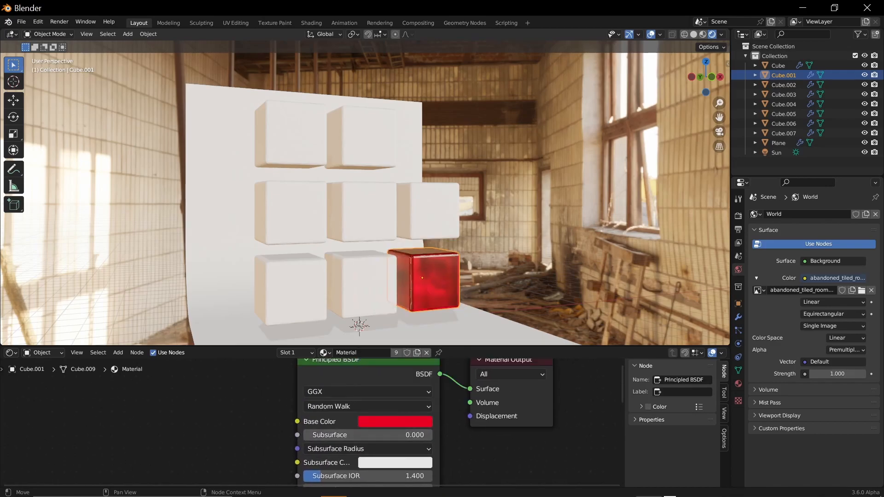
middle_drag(391, 421, 391, 310)
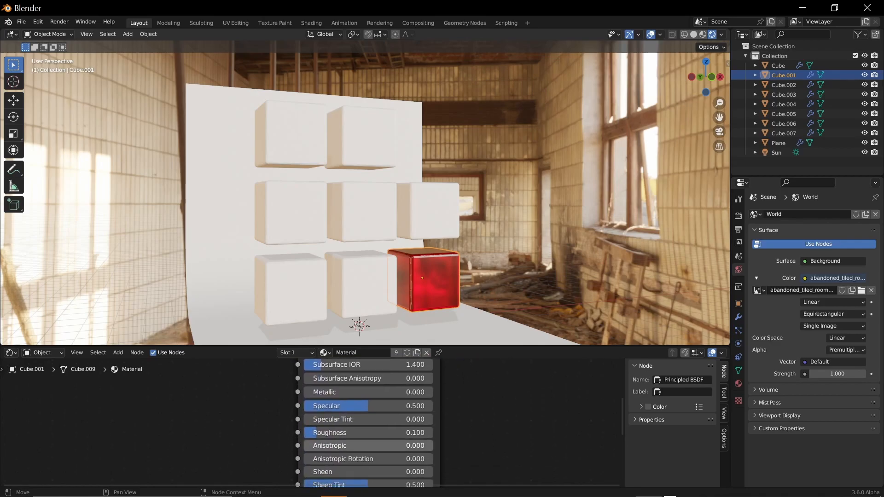
middle_drag(392, 421, 404, 325)
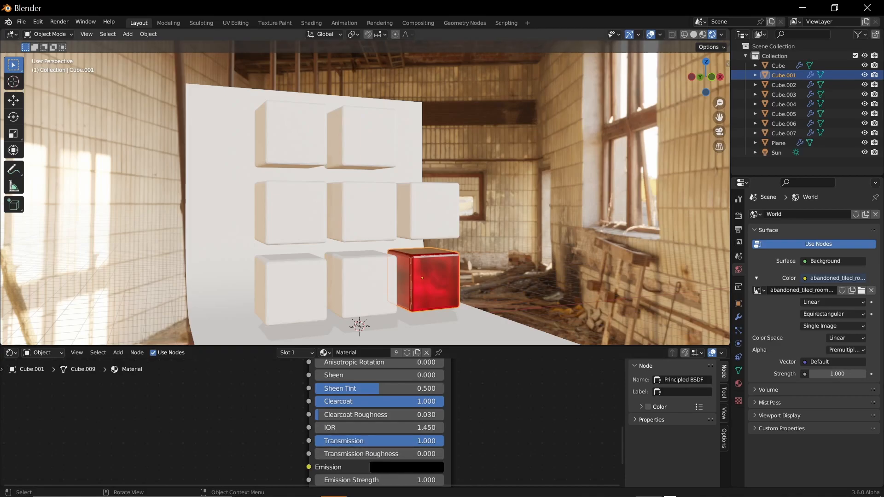
Step: Link the red Material from Cube.001 to Cube, Cube.002 and Cube.003
click(359, 281)
shift+click(359, 210)
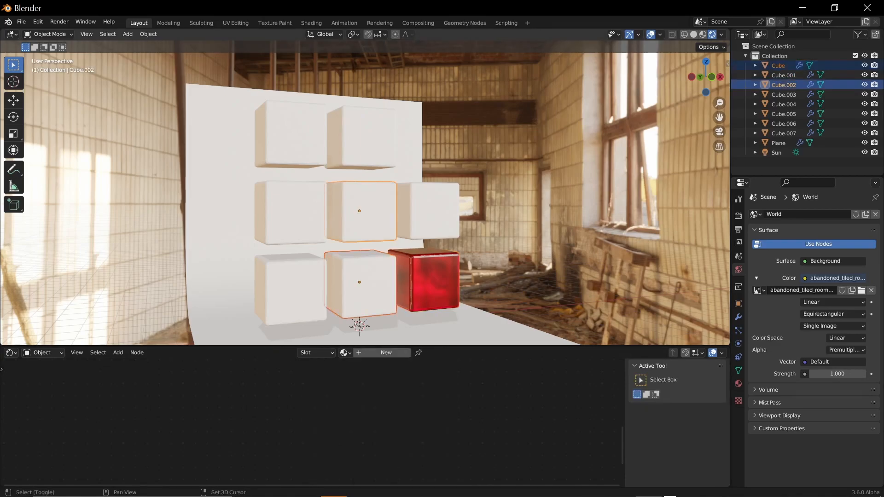
shift+click(422, 210)
shift+click(405, 272)
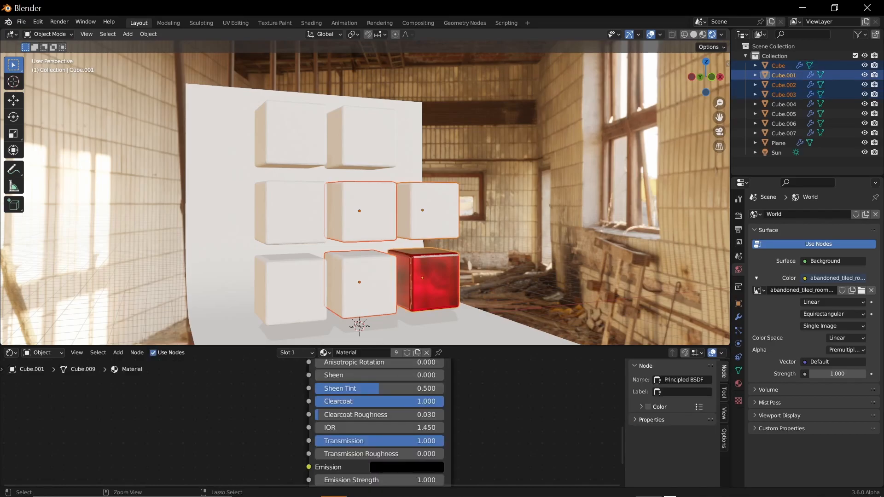
key(ctrl+l)
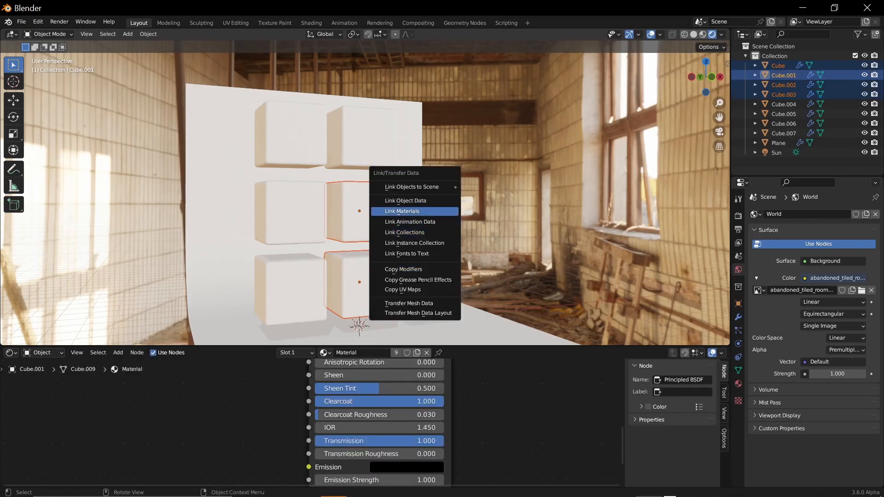
click(402, 211)
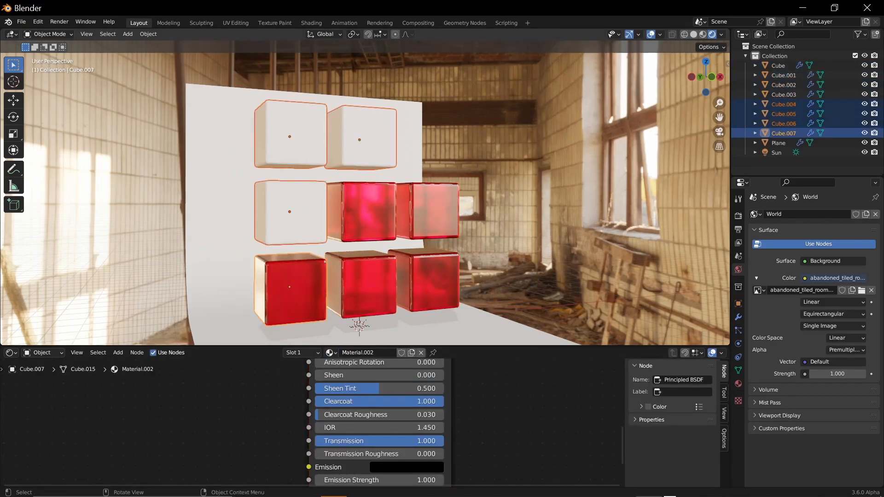
Step: Make the Base Color of Cube.007's Material.002 blue by setting its Hue to 0.641
scroll(382, 432, up, 3)
click(412, 387)
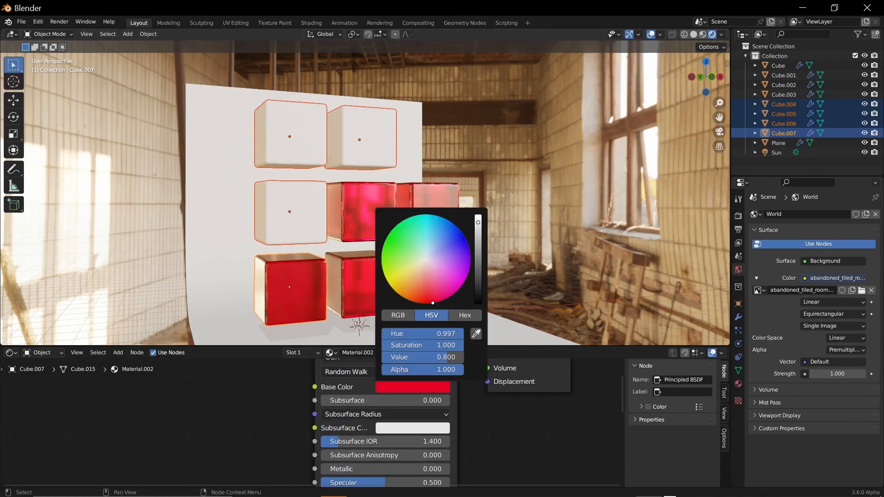
drag(405, 333, 460, 333)
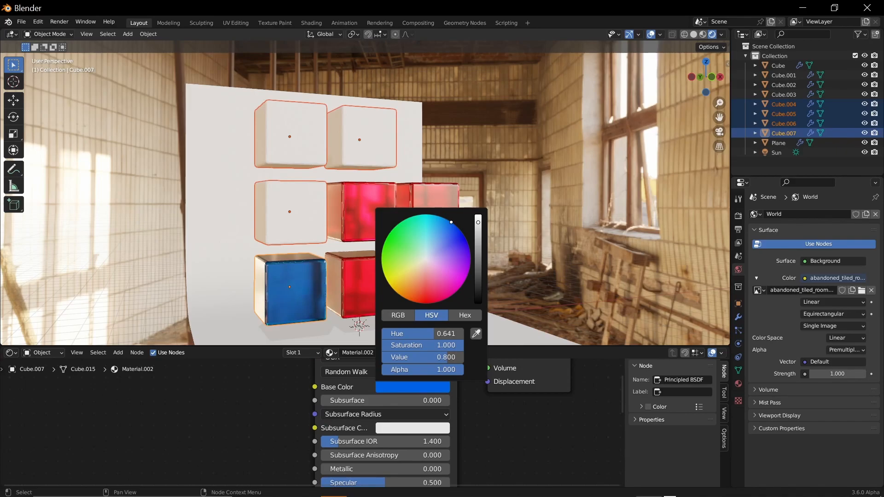
Step: Link the blue Material.002 from Cube.007 to Cube.004, Cube.005 and Cube.006
click(359, 140)
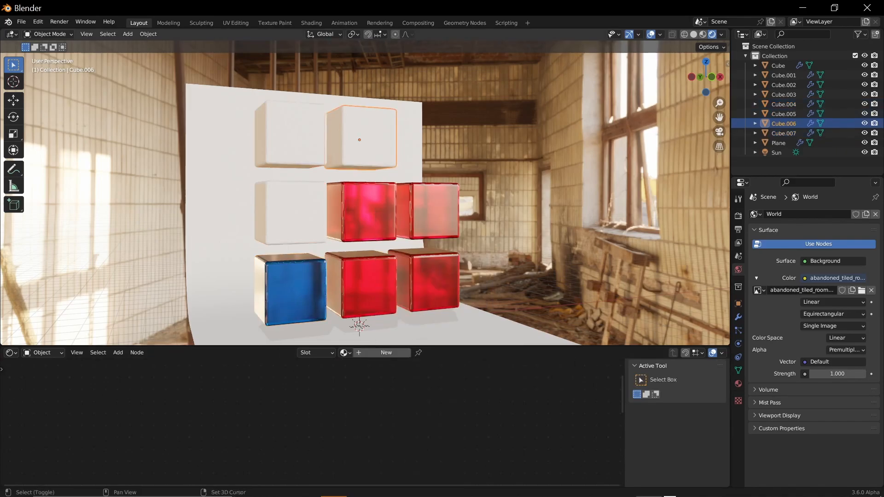
shift+click(290, 137)
shift+click(289, 211)
shift+click(289, 287)
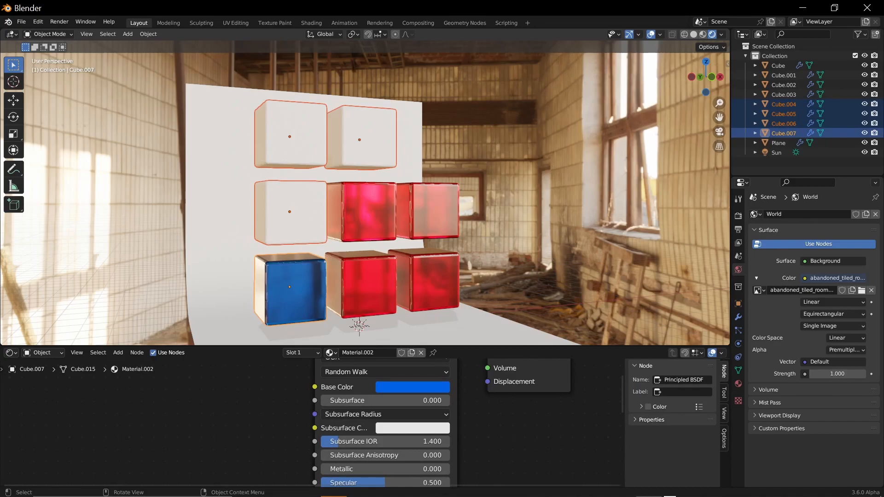
key(ctrl+l)
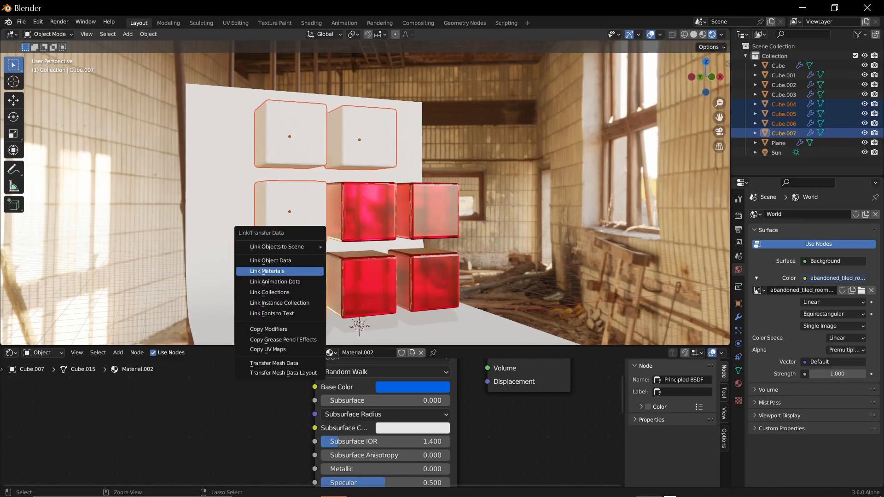
click(283, 271)
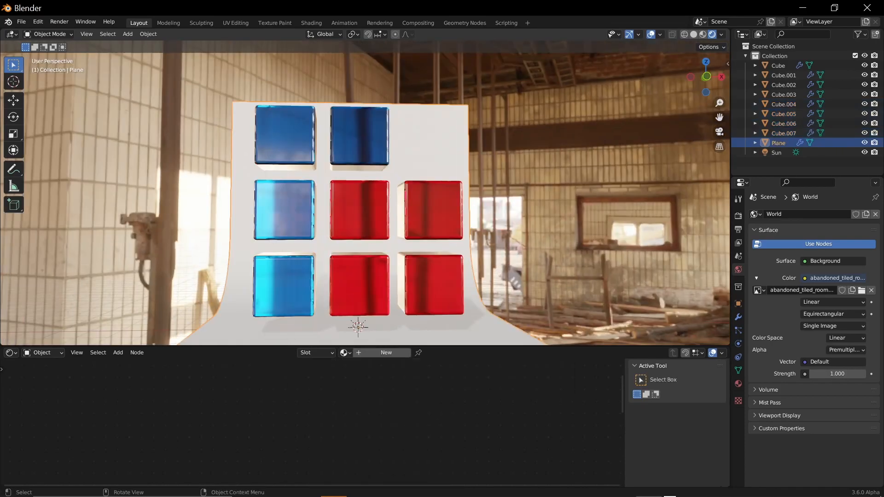
Step: Give the backdrop plane a dark Base Color and add a camera framing the cubes and backdrop from the front
click(400, 399)
key(shift+a)
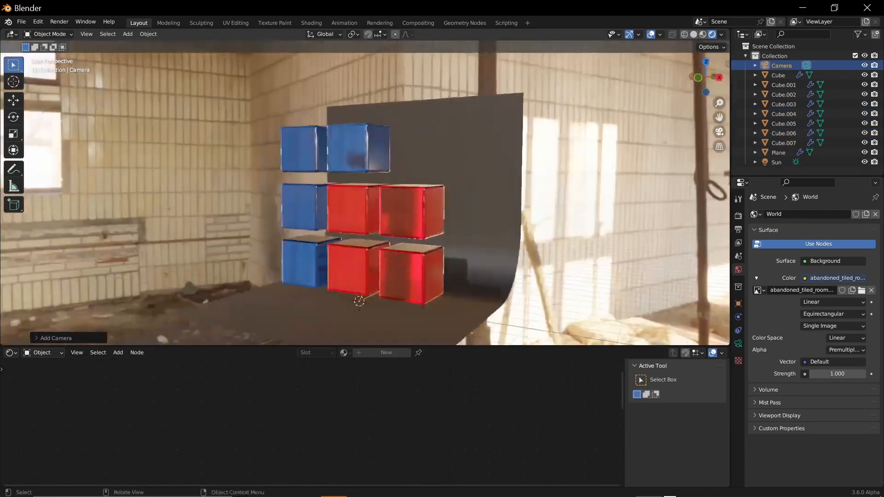
key(g)
key(z)
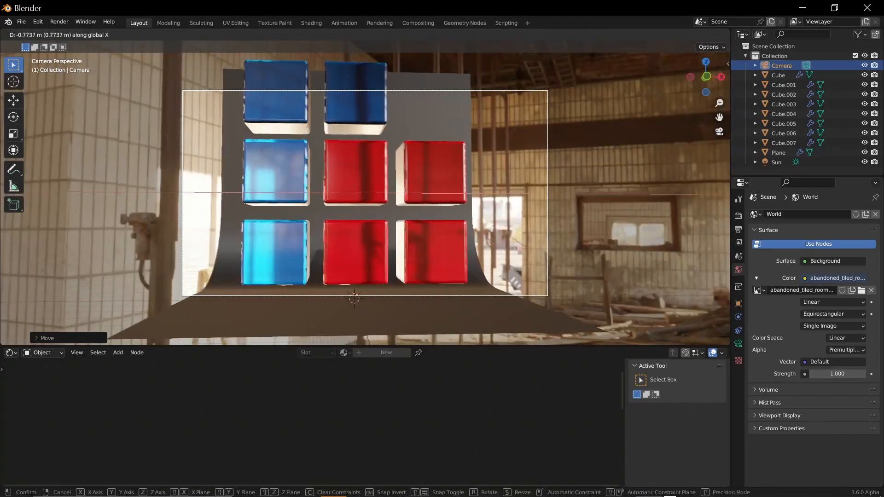
click(778, 153)
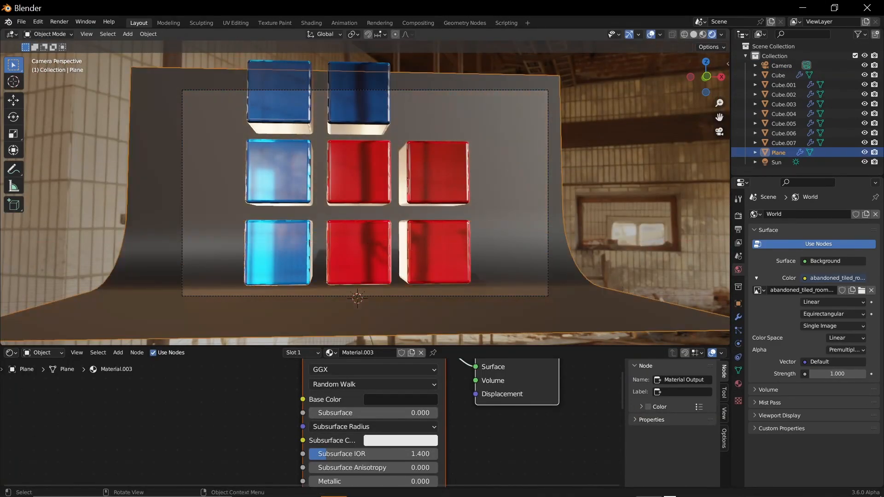
Step: Raise all eight cubes together along the Z axis until they are above the camera frame
click(280, 250)
shift+click(357, 250)
shift+click(432, 250)
shift+click(432, 175)
shift+click(357, 174)
shift+click(280, 174)
shift+click(282, 99)
shift+click(357, 100)
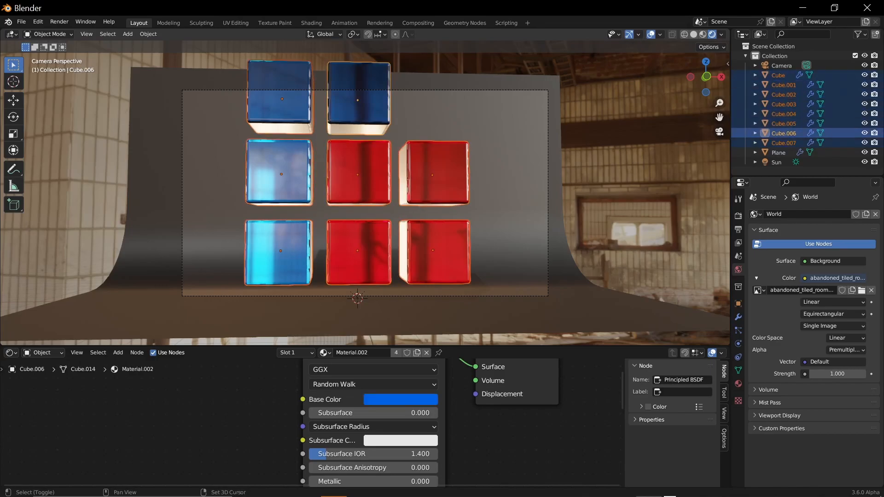
key(g)
key(z)
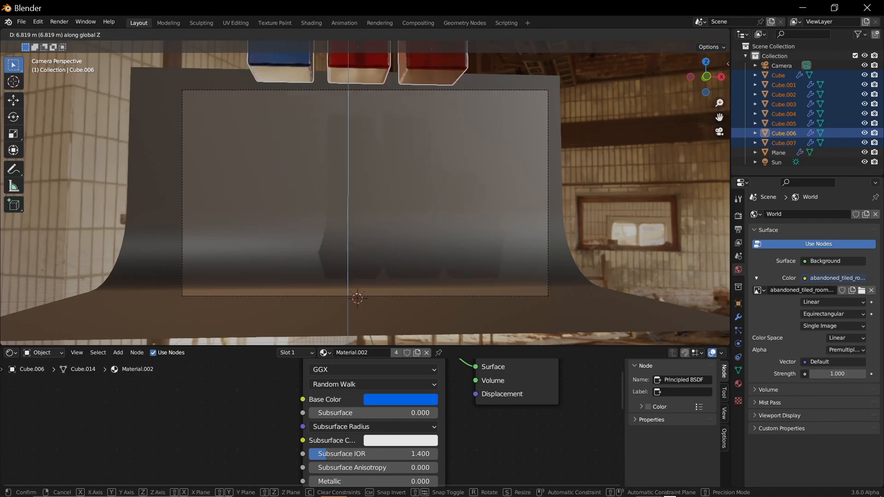
key(Return)
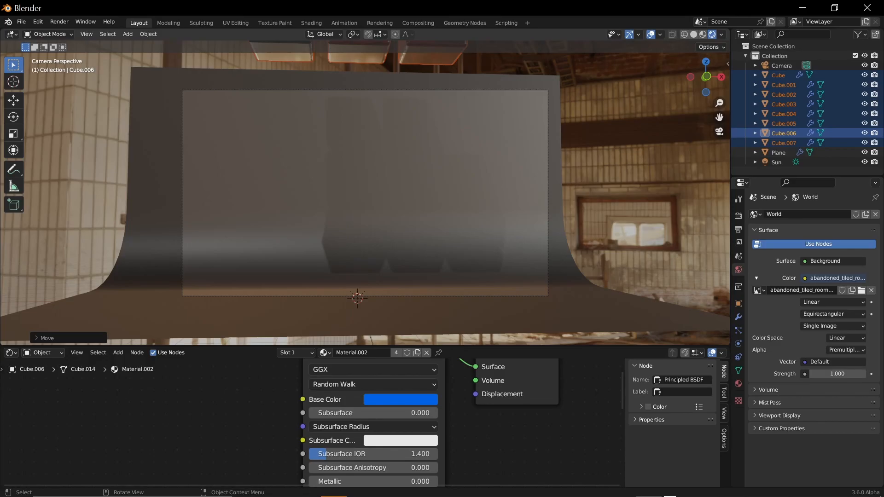
Step: Open the cubes' Soft Body cache settings and check the Simulation Start of each red cube
shift+middle_drag(364, 193, 357, 295)
scroll(364, 193, down, 4)
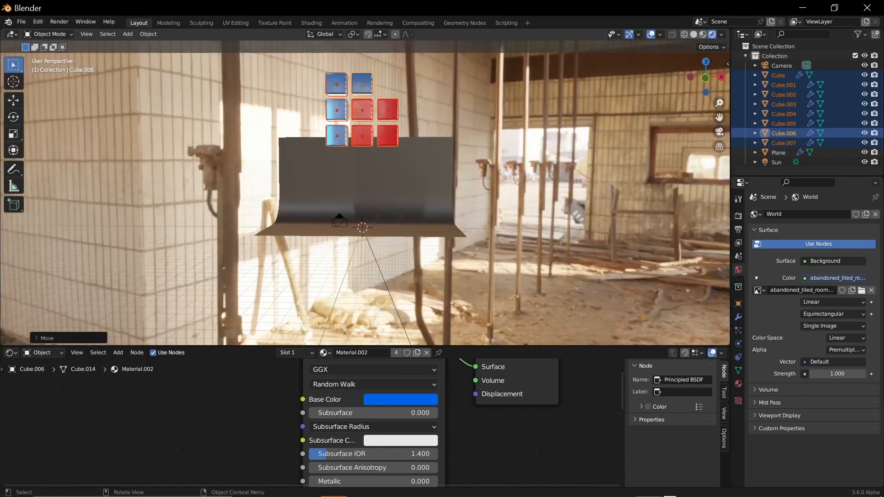
scroll(364, 194, up, 4)
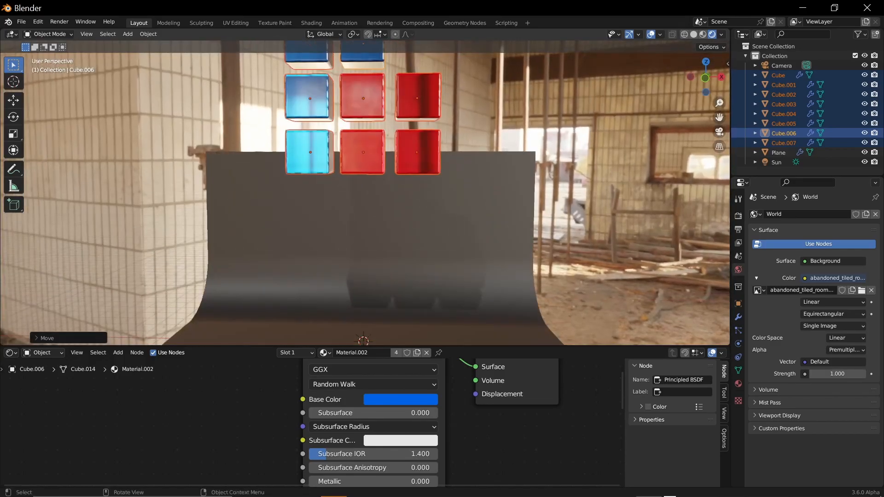
click(738, 344)
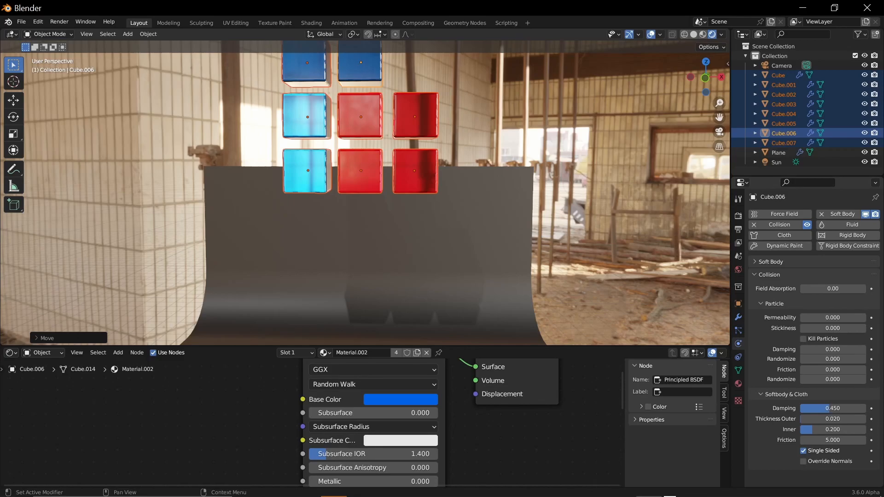
click(768, 275)
click(770, 262)
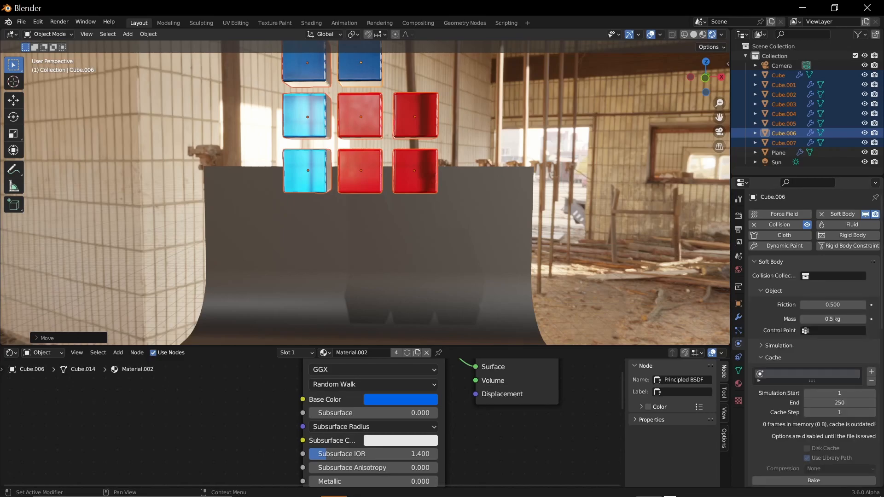
scroll(814, 382, down, 1)
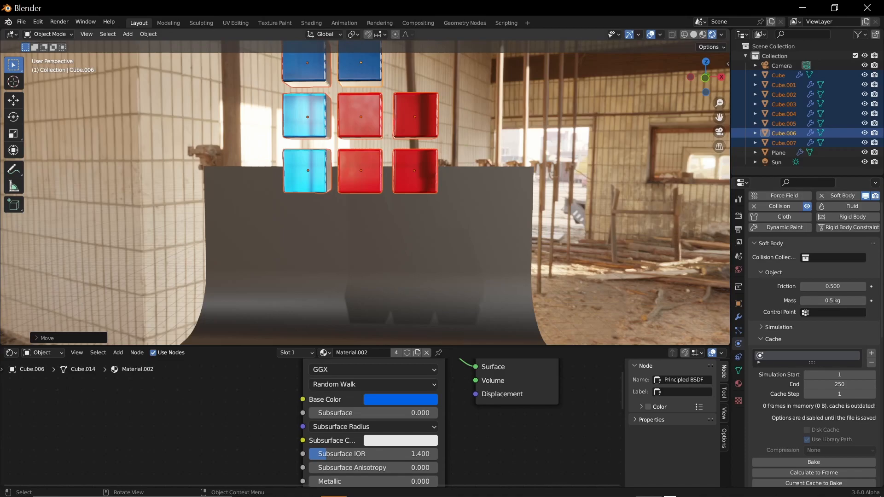
click(360, 117)
click(360, 170)
click(414, 170)
click(415, 117)
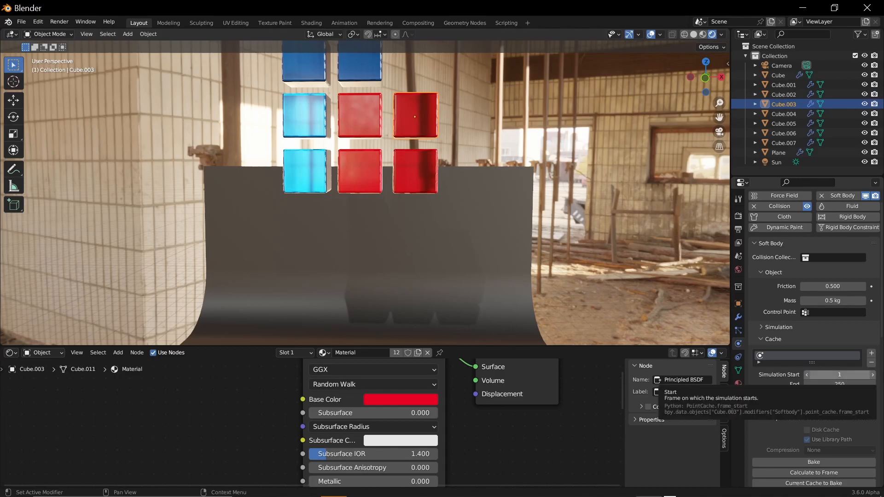
Step: Set the soft body Simulation Start to frame 20 for the lower two blue cubes, Cube.007 and Cube.004
click(305, 171)
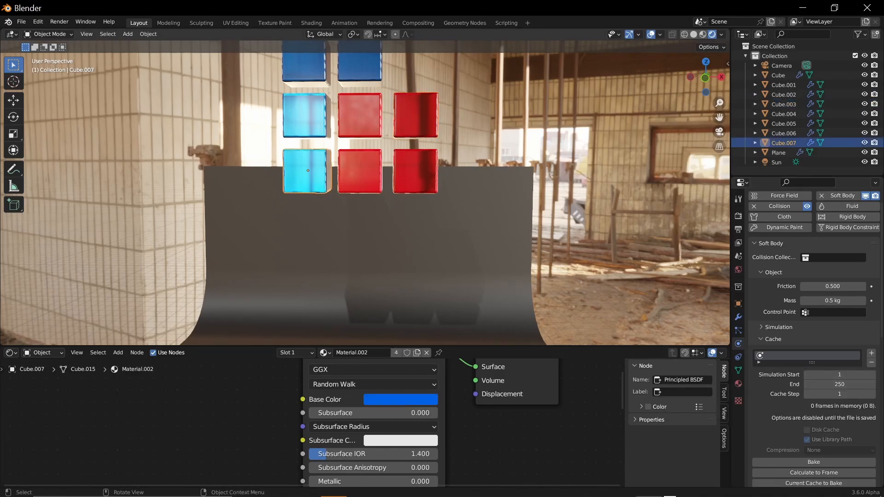
click(809, 374)
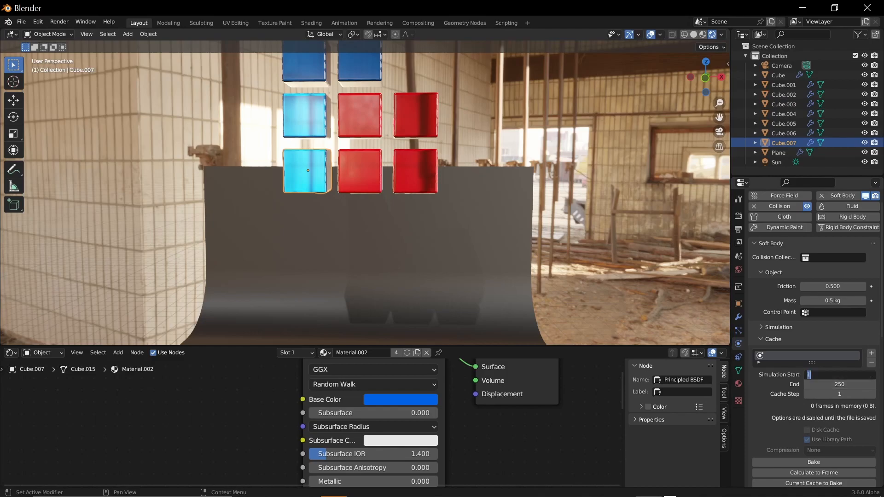
text(20)
key(Return)
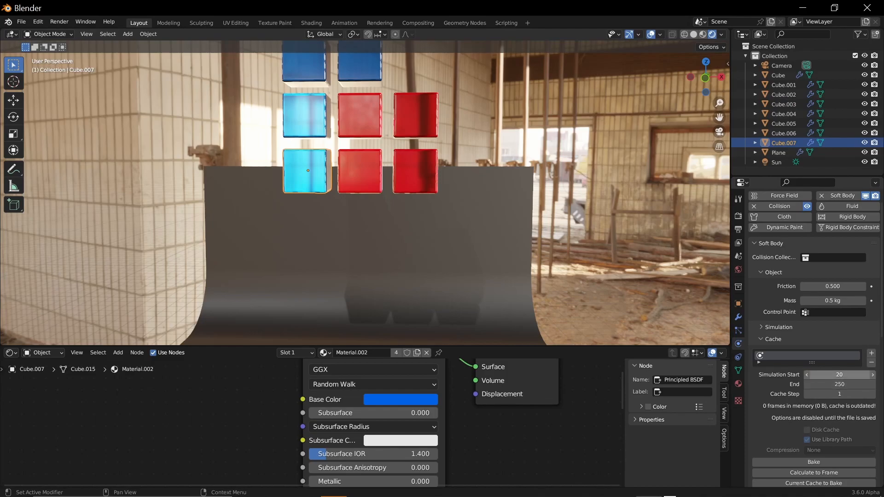
click(304, 115)
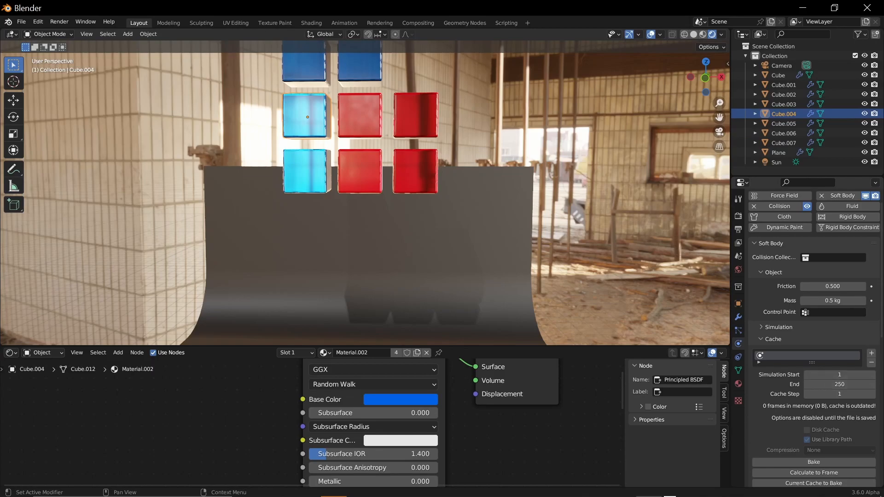
click(809, 374)
text(20)
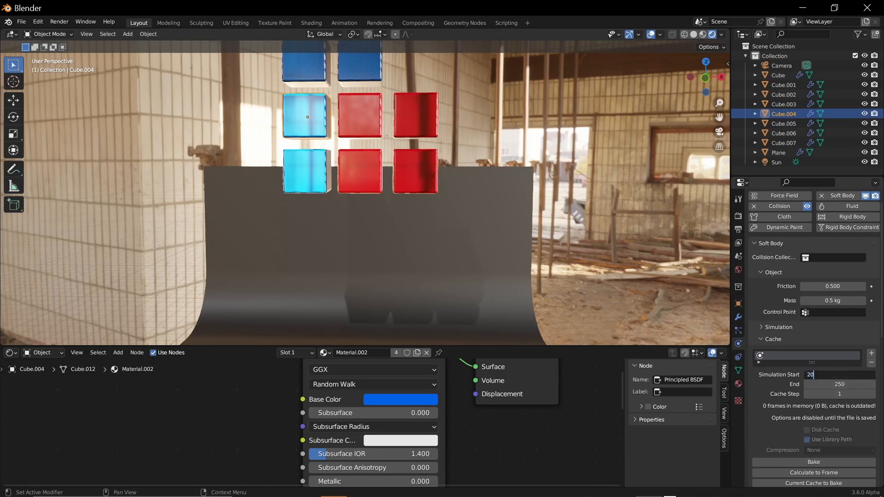
key(Return)
Step: Set the soft body Simulation Start to frame 20 for Cube.005 and Cube.006, and save the file as Jello Tutorial.blend
click(304, 65)
click(829, 374)
text(20)
key(Return)
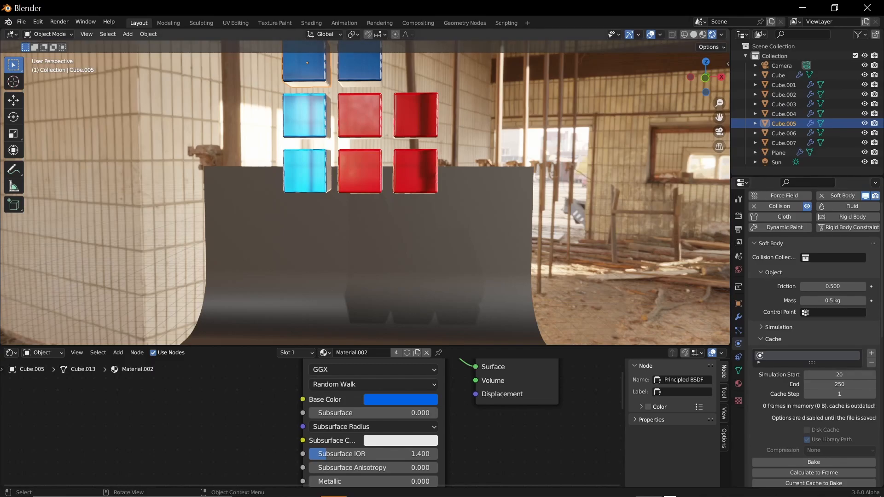
click(360, 64)
click(824, 374)
text(20)
key(Return)
key(ctrl+s)
Step: Enable Disk Cache for the soft body simulation of Cube.001, and look through the camera
click(778, 152)
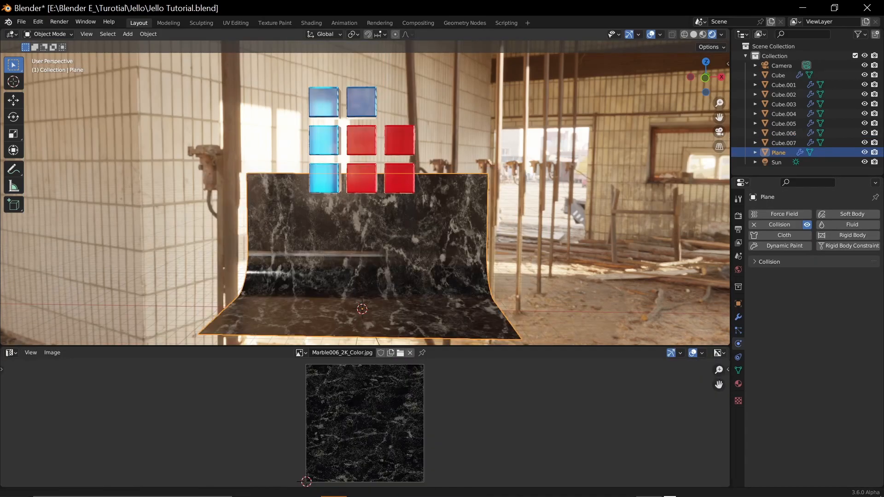
mouse_move(368, 207)
middle_down()
mouse_move(369, 185)
mouse_move(368, 207)
middle_up()
click(412, 142)
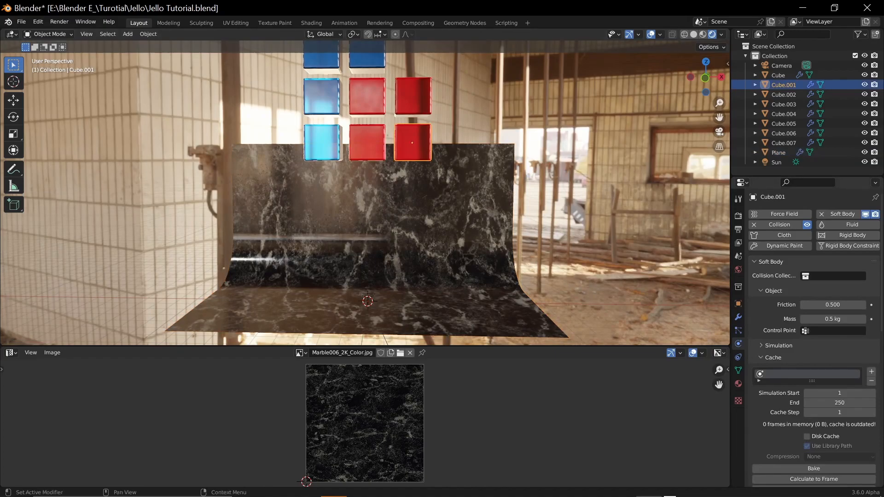
scroll(814, 322, down, 5)
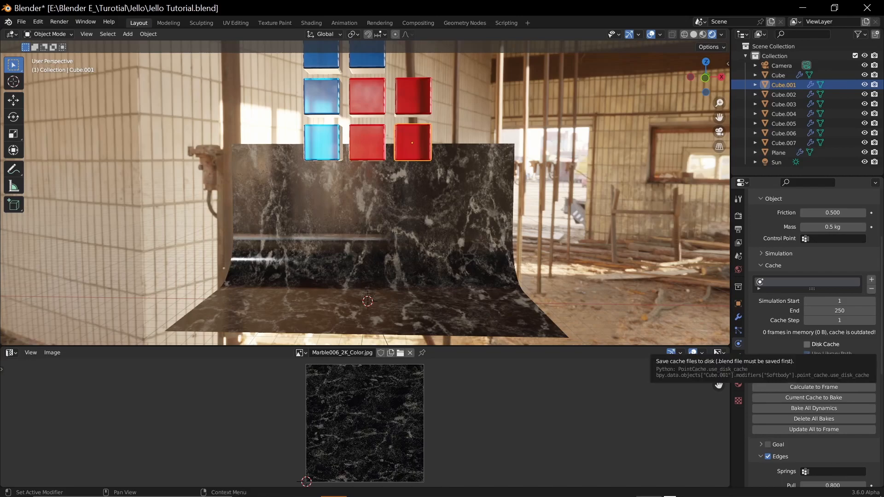
click(806, 344)
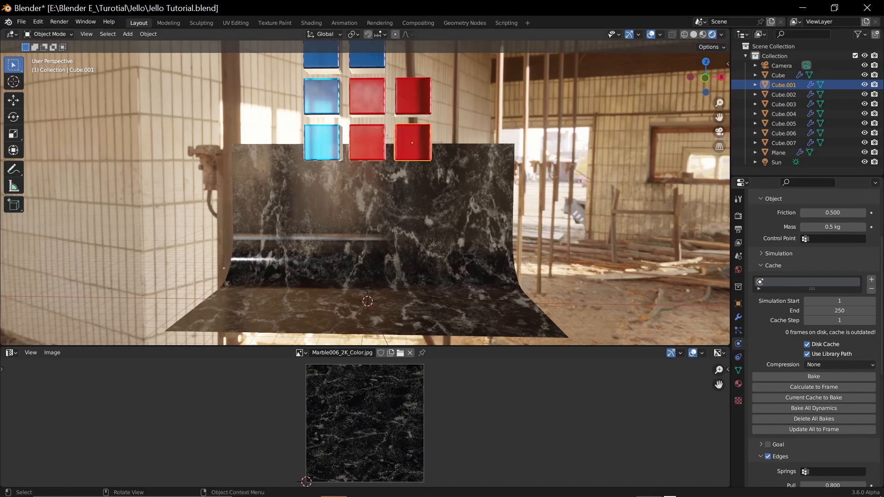
click(806, 344)
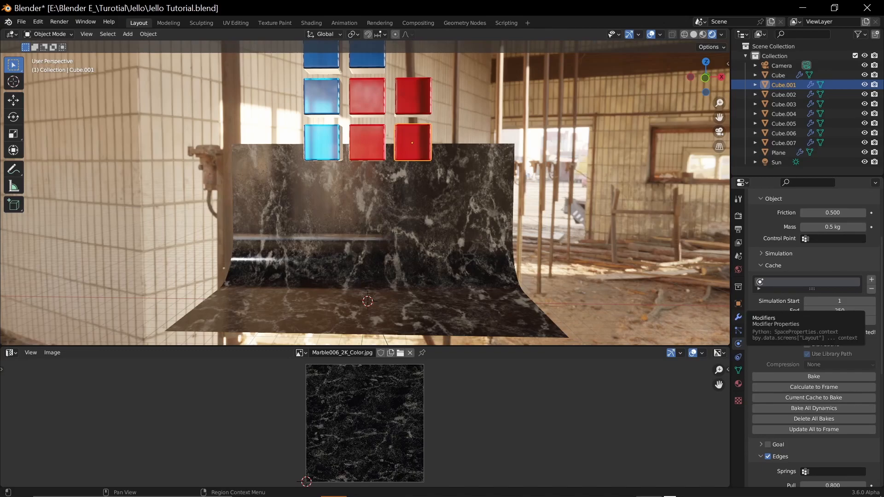
click(807, 345)
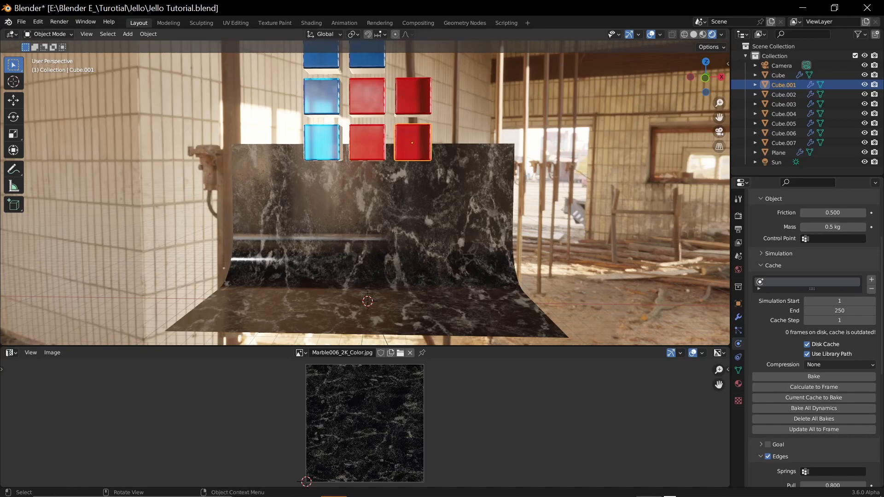
key(KP_0)
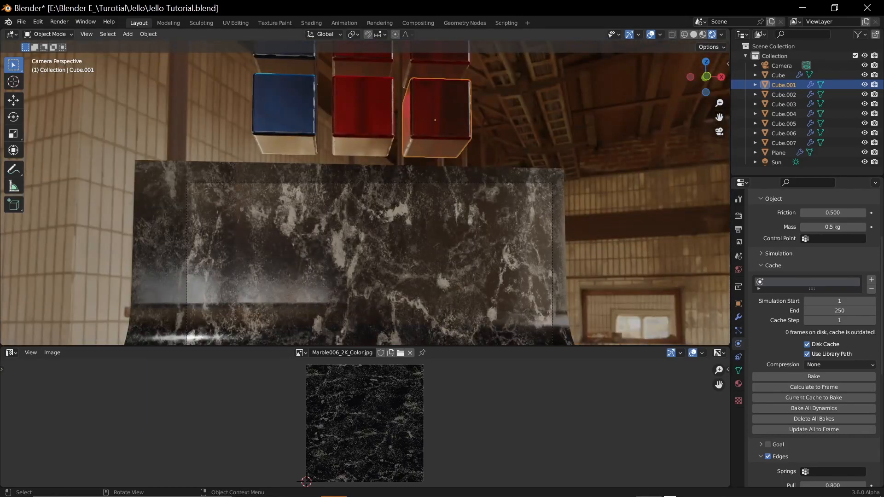
Step: Bake all dynamics for the soft body cubes, and clear the selection
scroll(364, 193, down, 4)
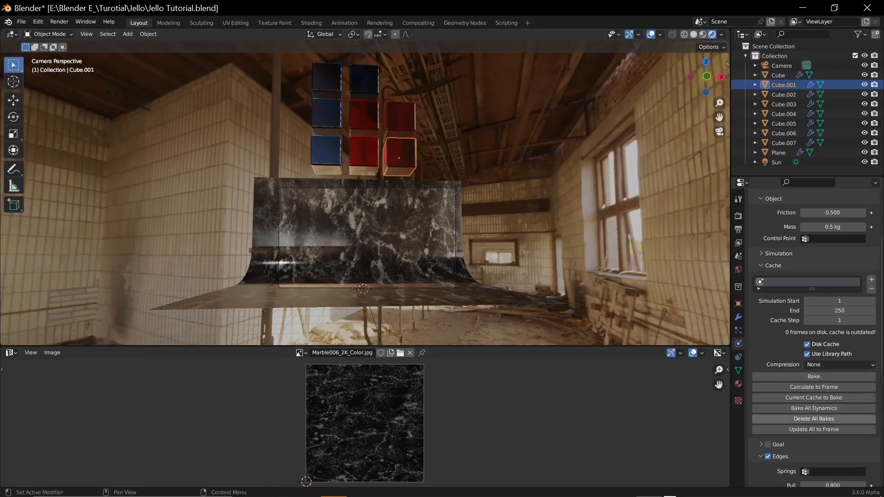
click(813, 408)
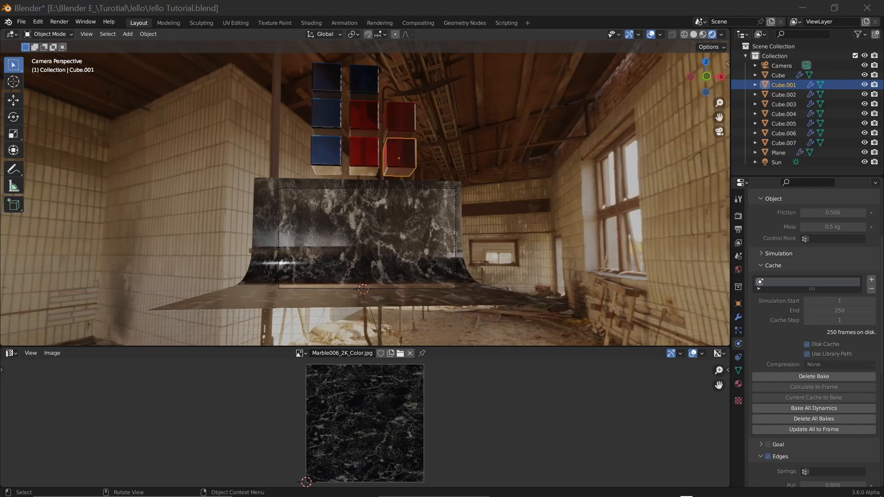
key(alt+a)
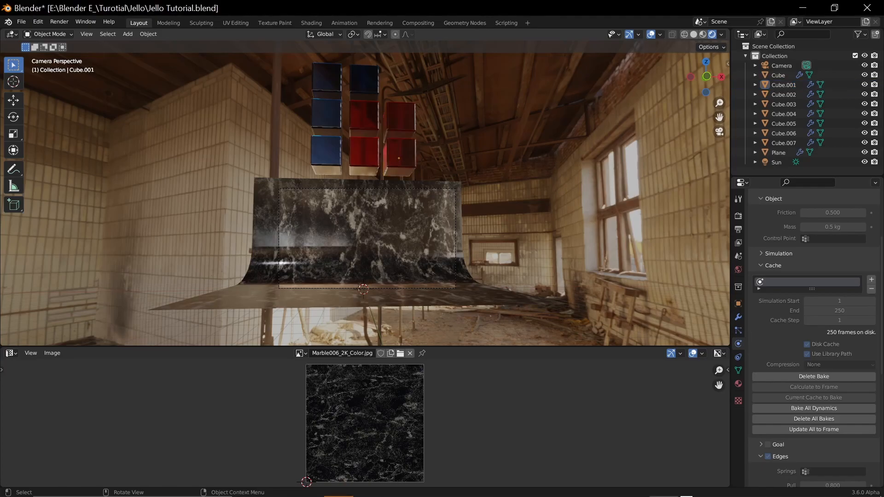
Step: Switch the viewport display from rendered to Solid shading while keeping the camera view
key(KP_0)
key(KP_0)
scroll(365, 193, up, 2)
scroll(364, 193, down, 1)
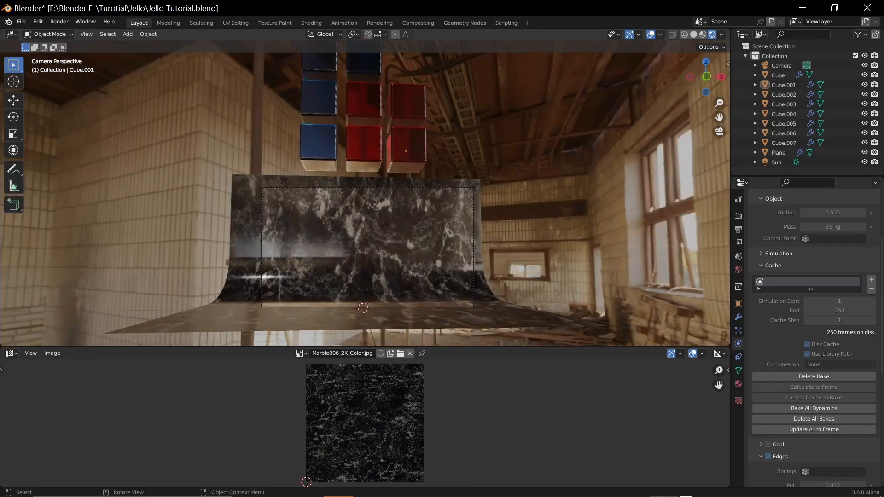
key(z)
click(600, 181)
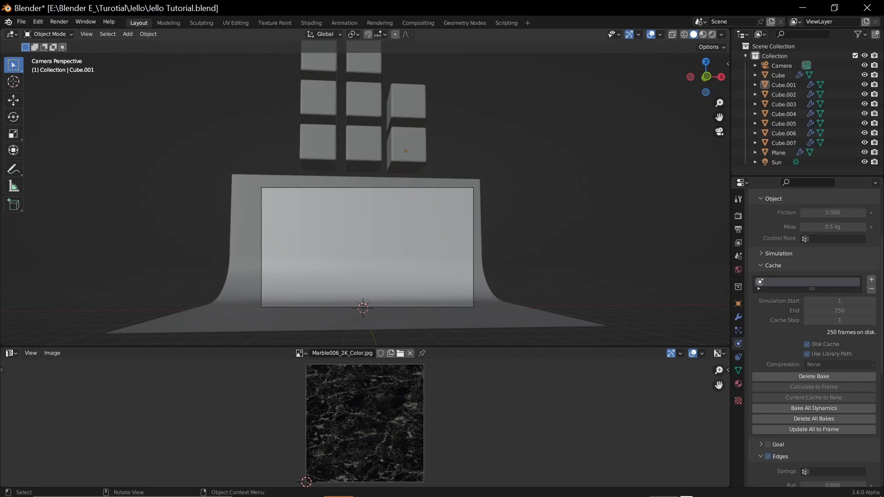
Step: Play back the baked simulation and inspect the falling cubes from several angles
key(space)
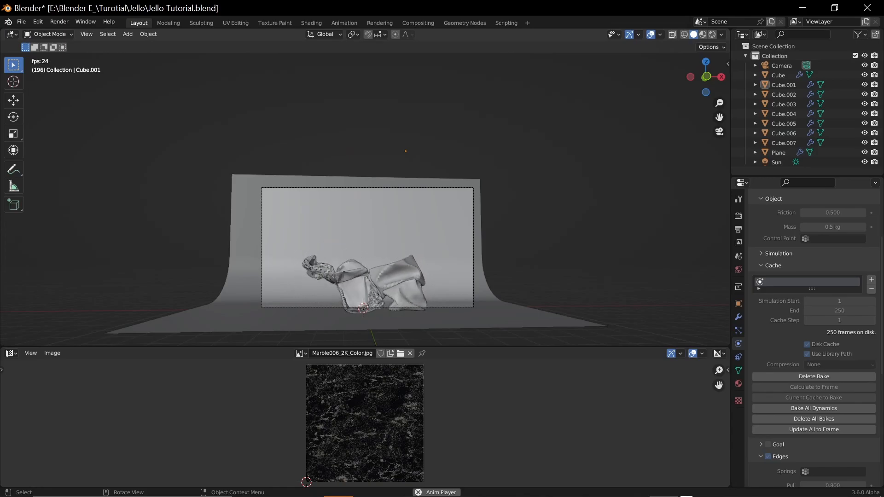
middle_drag(368, 194, 323, 192)
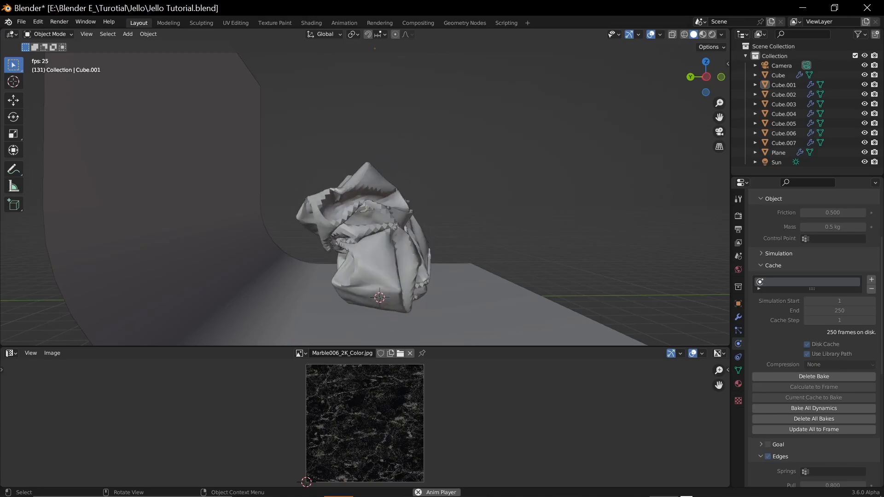
middle_drag(369, 192, 290, 192)
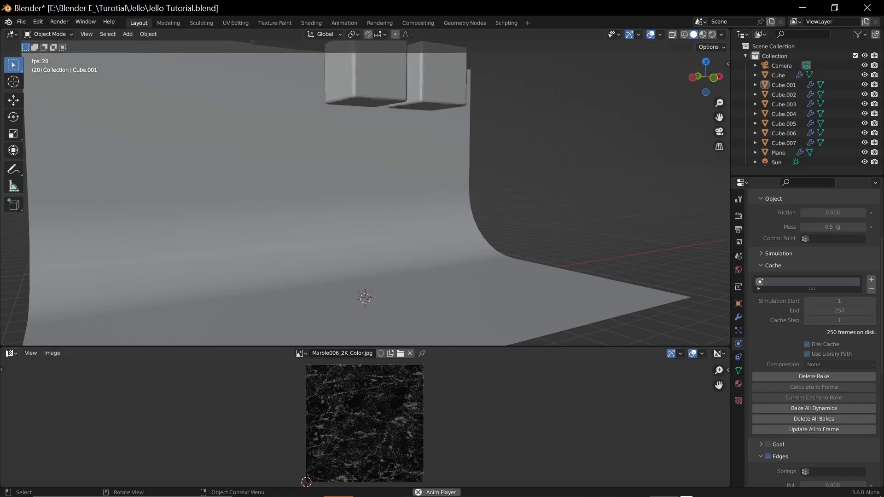
key(space)
Step: Replace the Image Editor with a Timeline and return the animation to frame 1
click(11, 353)
click(10, 353)
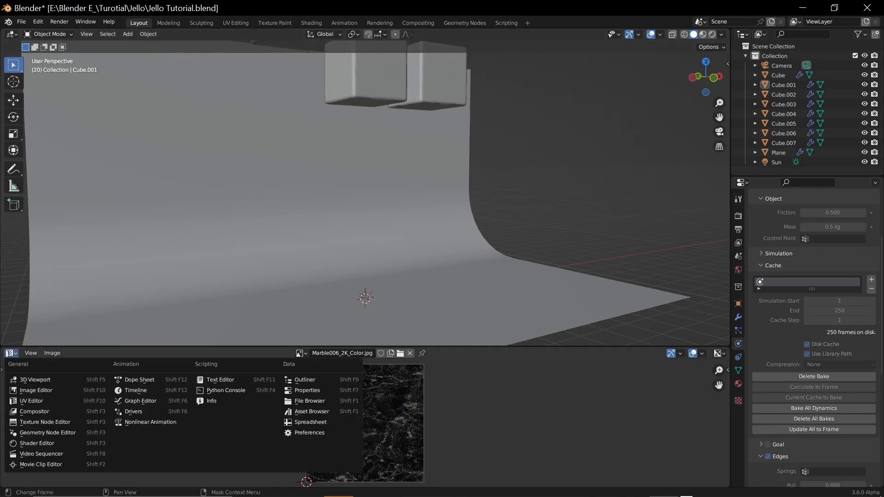
click(136, 390)
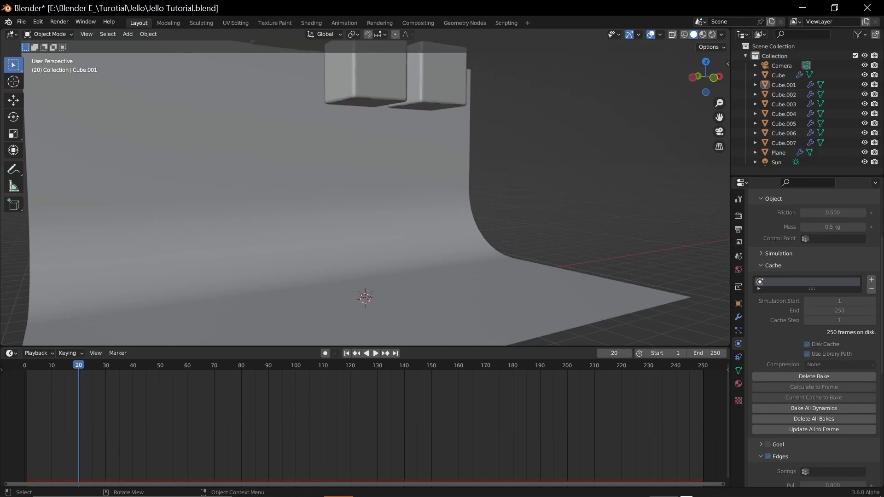
click(346, 353)
scroll(506, 207, down, 2)
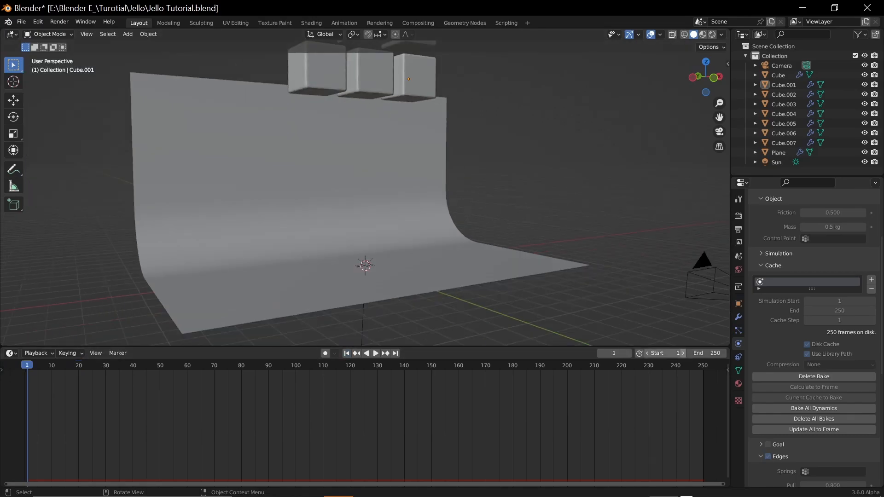
Step: Review the Soft Body settings of Cube.001 and the Collision settings of the backdrop plane
click(408, 78)
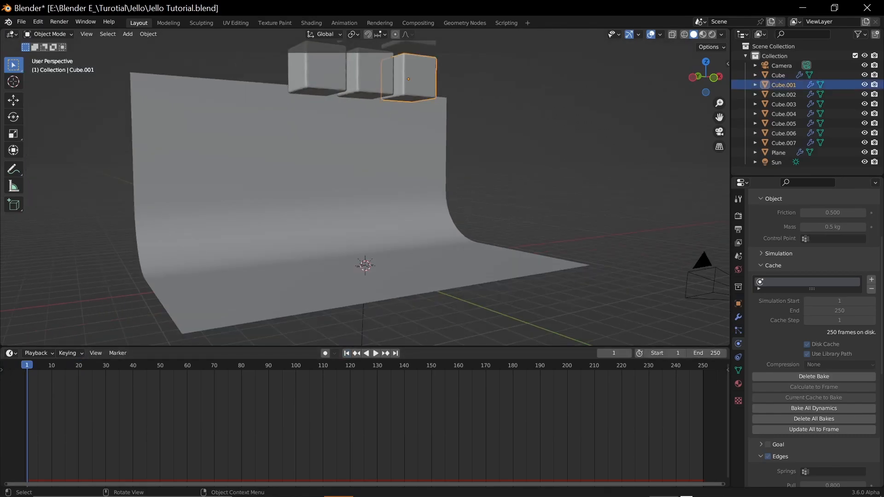
scroll(810, 323, up, 5)
scroll(814, 332, down, 8)
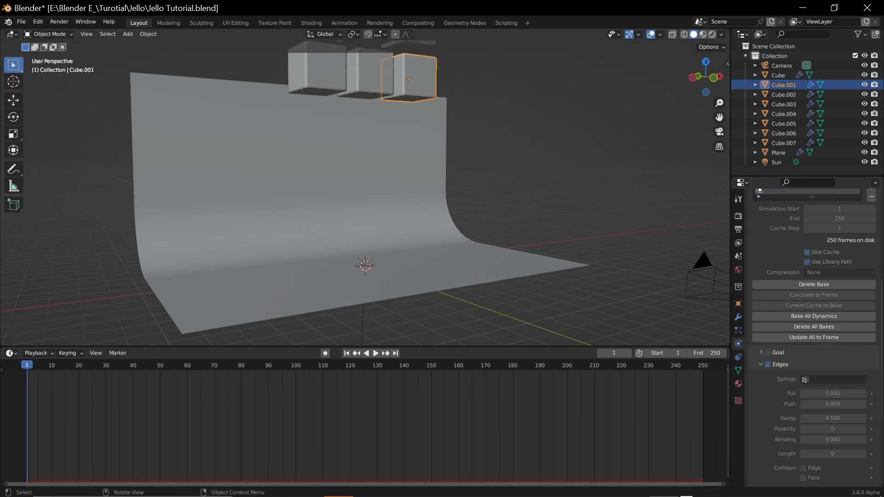
scroll(832, 381, down, 2)
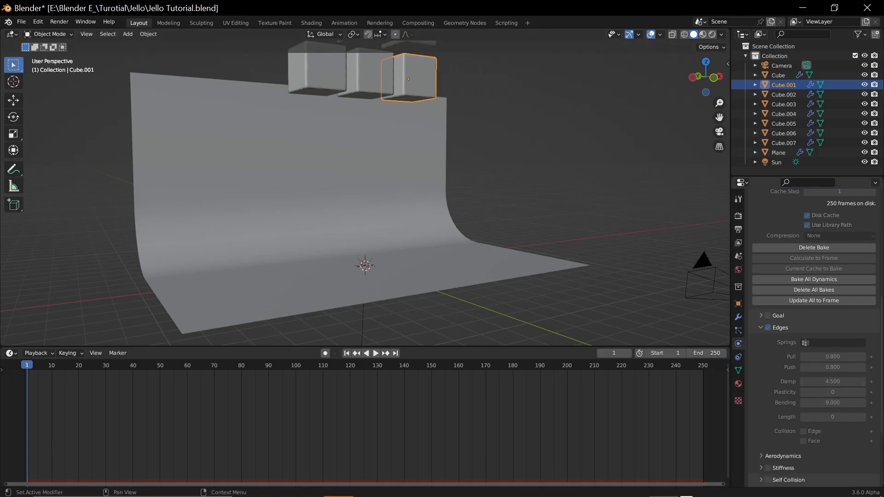
scroll(814, 336, down, 2)
scroll(813, 336, down, 4)
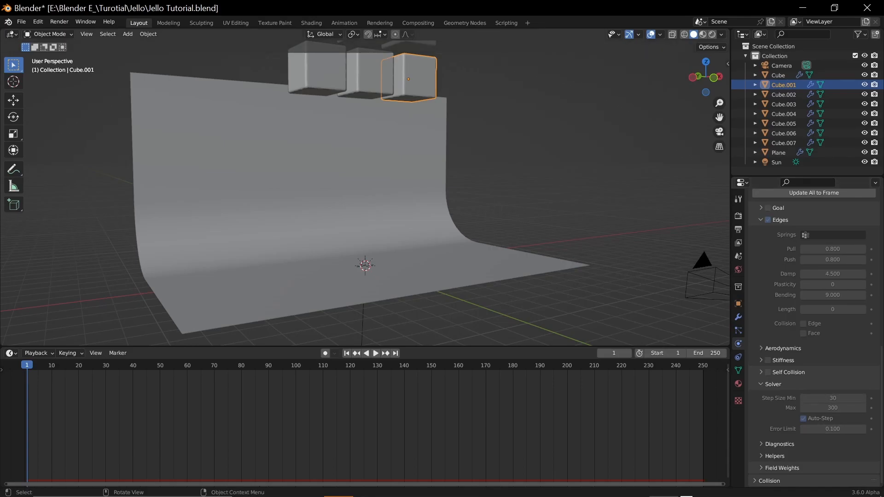
click(294, 202)
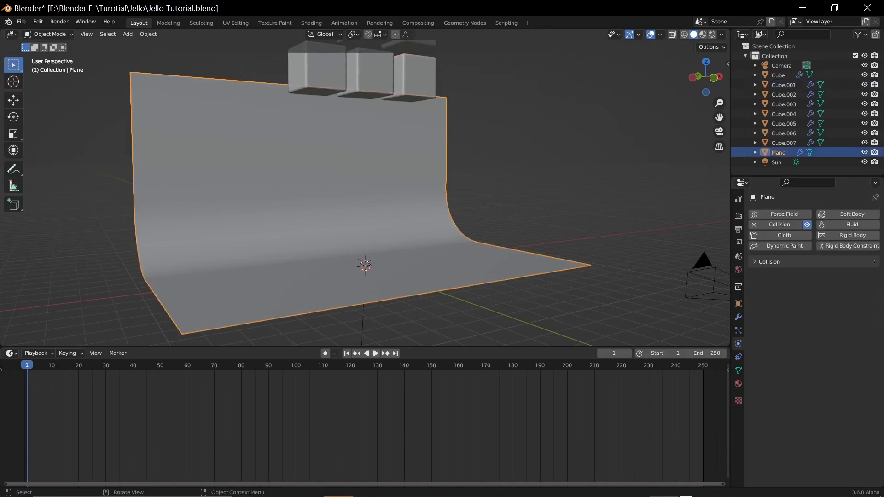
click(769, 261)
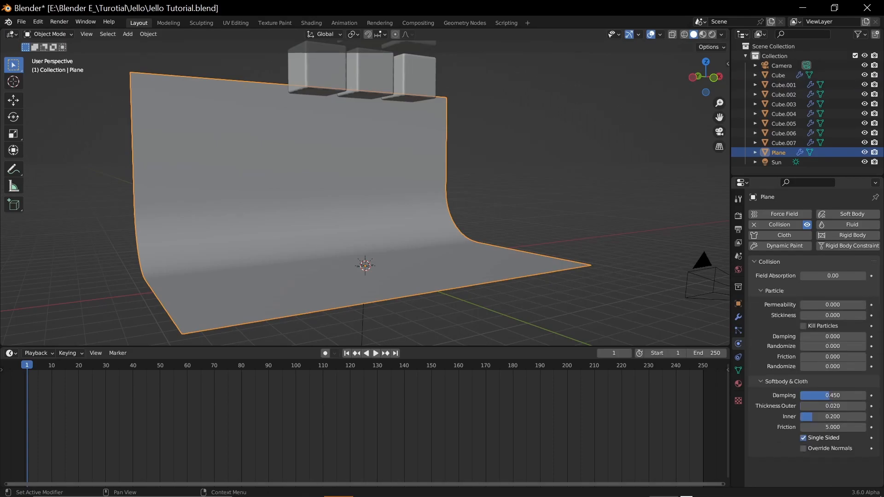
Step: Add a cylinder mesh at the 3D cursor on the backdrop's floor
mouse_move(368, 193)
middle_down()
mouse_move(433, 196)
mouse_move(382, 193)
middle_up()
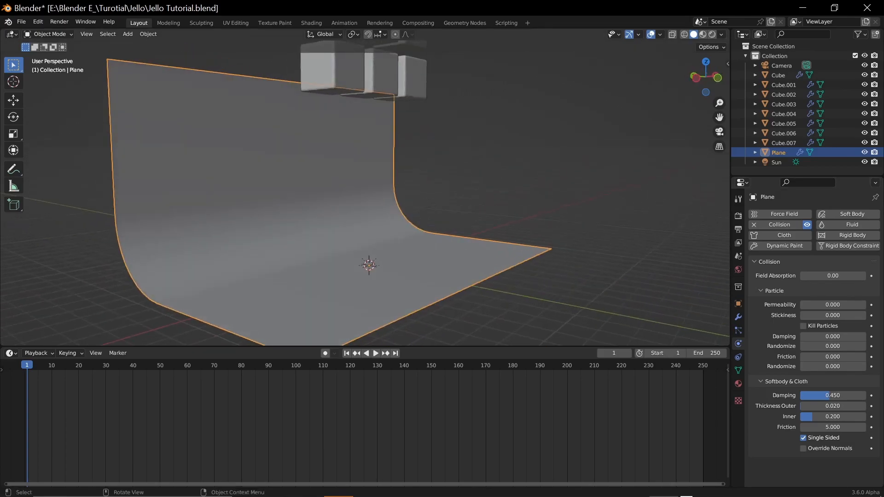
key(shift+a)
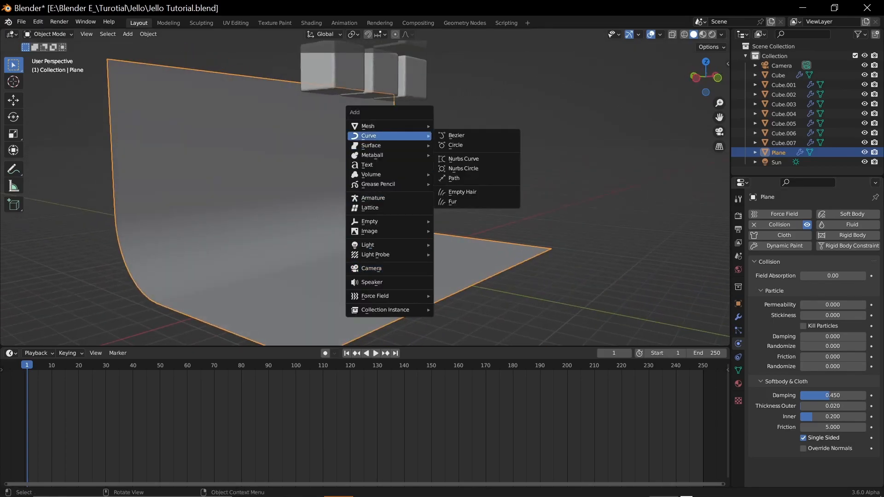
mouse_move(388, 127)
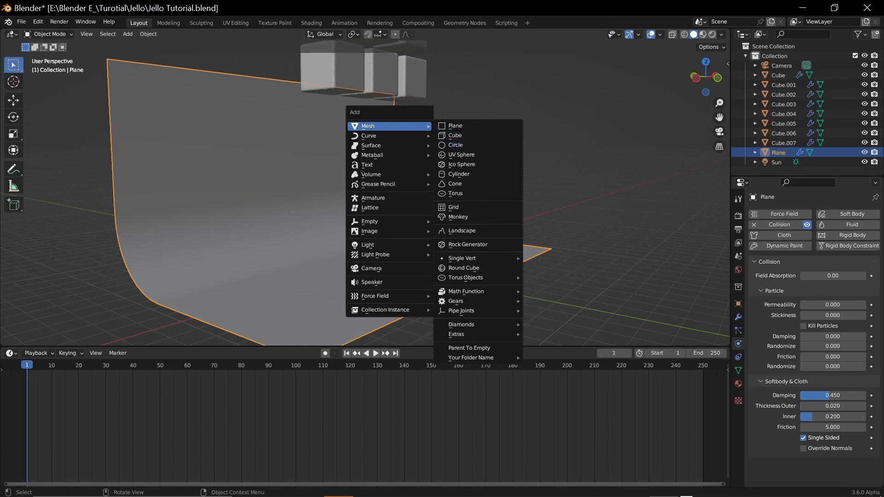
click(459, 174)
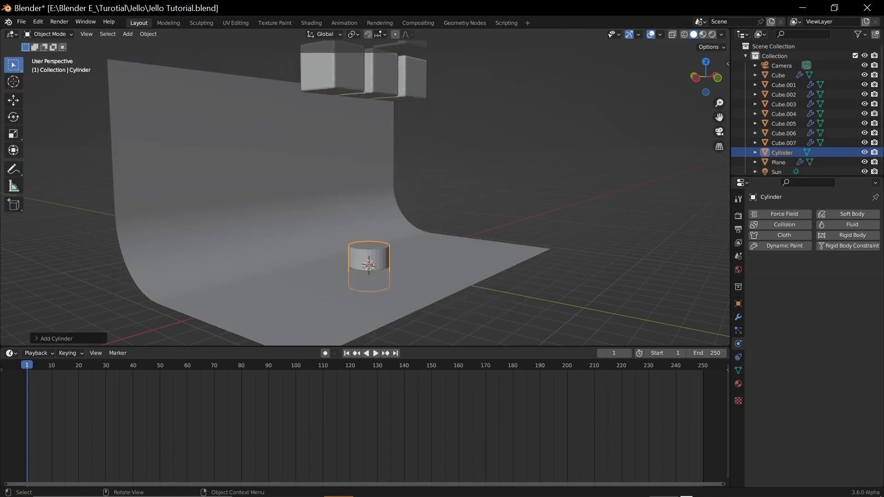
text(r90)
key(Return)
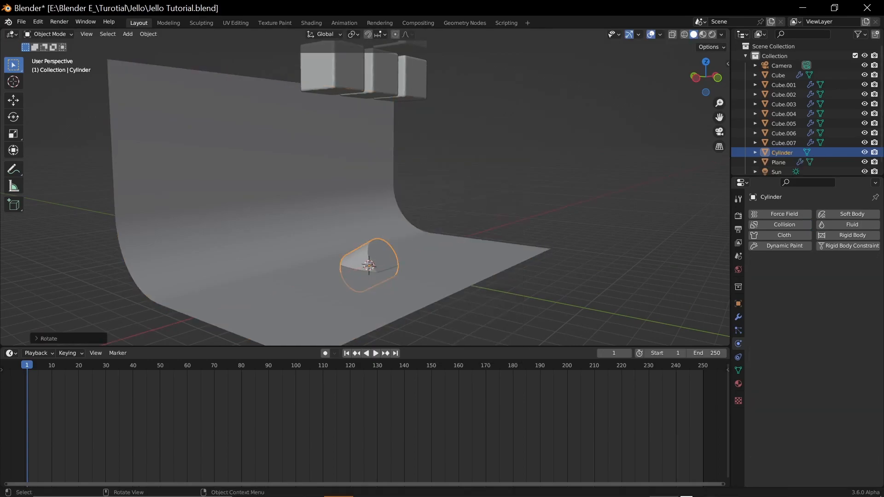
key(ctrl+z)
Step: Rotate the cylinder 90 degrees about X and raise it along Z to hang between the floor and the cubes
text(rx90)
key(Return)
key(g)
key(z)
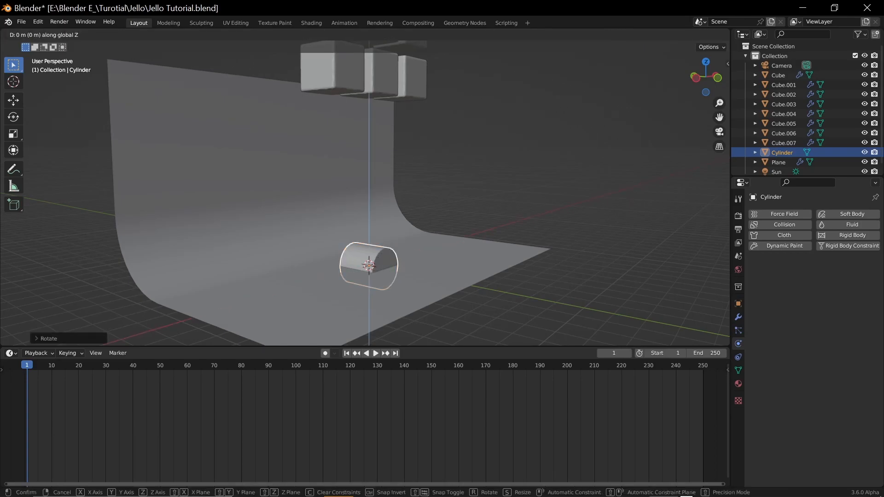
key(Return)
Step: Make a linked duplicate of the cylinder in front view and shift it along positive X, leaving a gap between the two
key(KP_1)
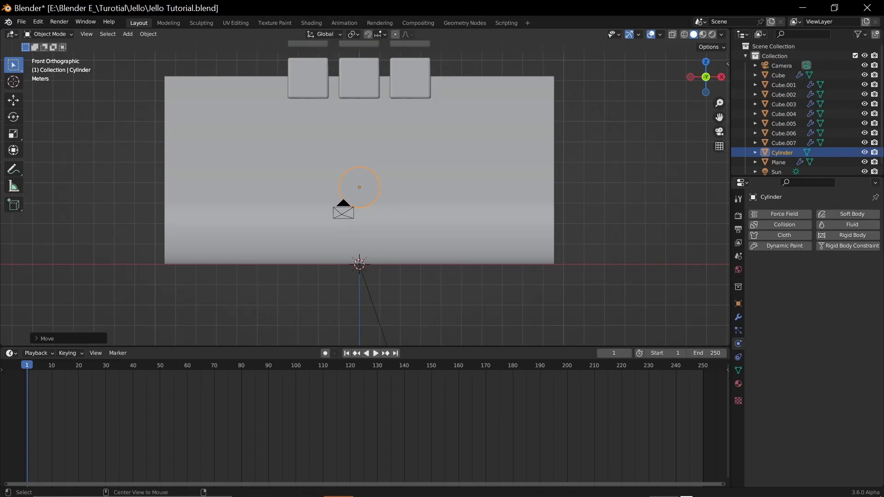
key(shift+d)
key(x)
key(1)
key(Return)
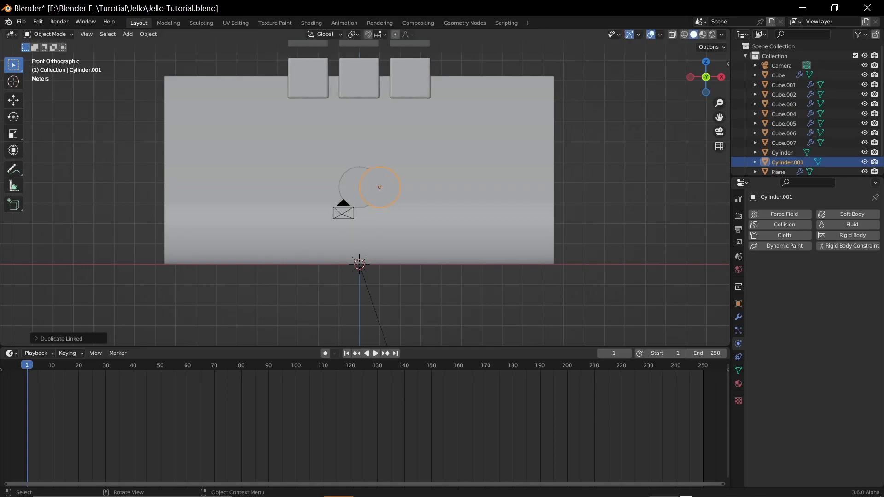
key(g)
key(x)
key(Return)
Step: Duplicate both cylinders about 5.3 m in the negative X direction to form a row of four
shift+click(359, 187)
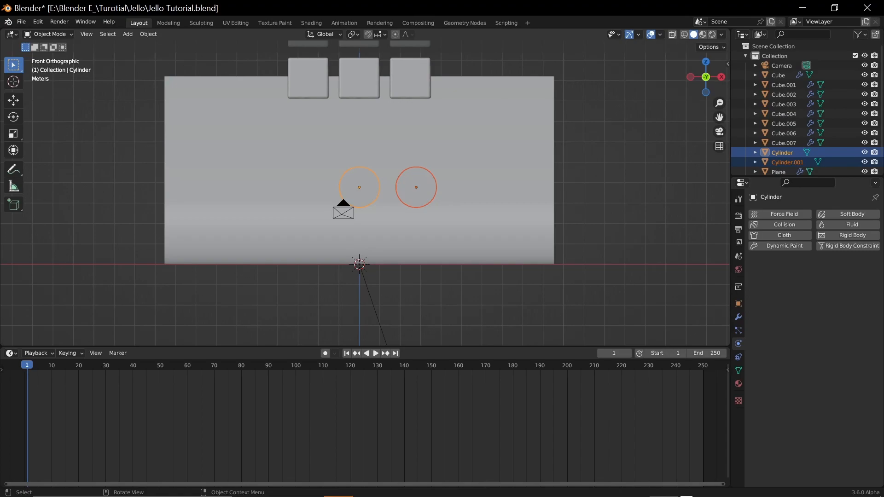
key(shift+d)
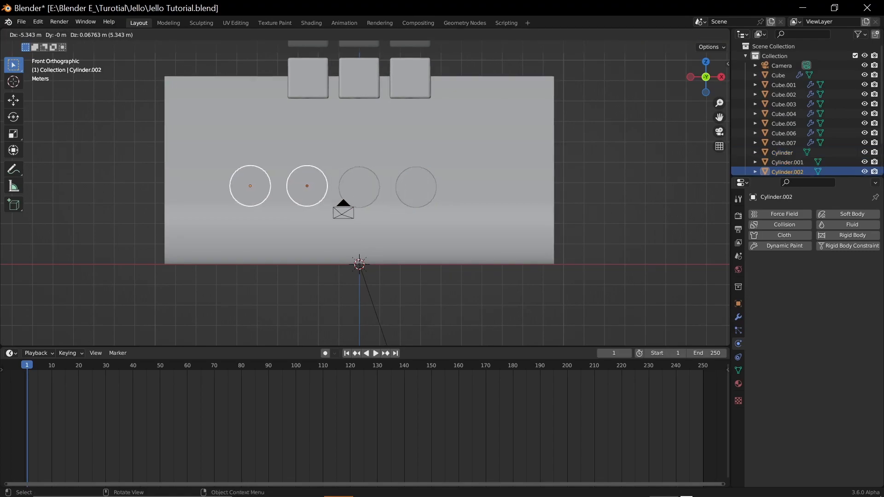
key(Return)
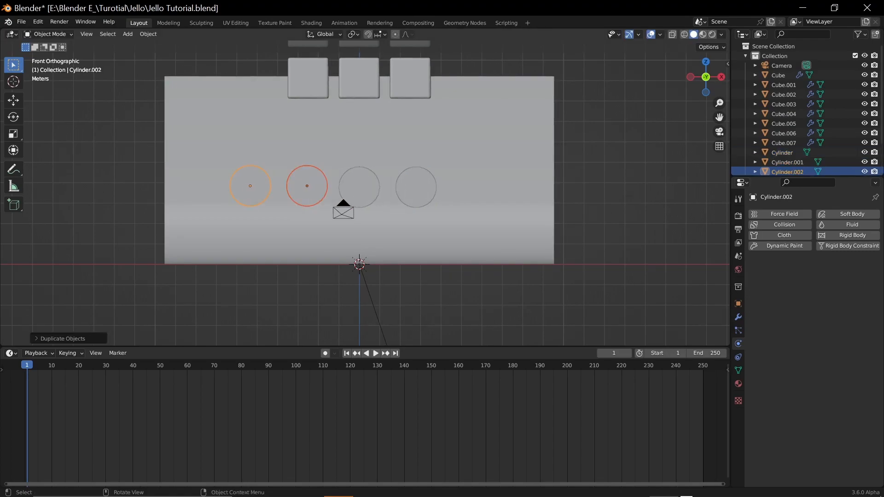
Step: Duplicate the row's cylinder farthest along positive X and place the copy beyond it as the fifth in the row
click(416, 187)
key(shift+d)
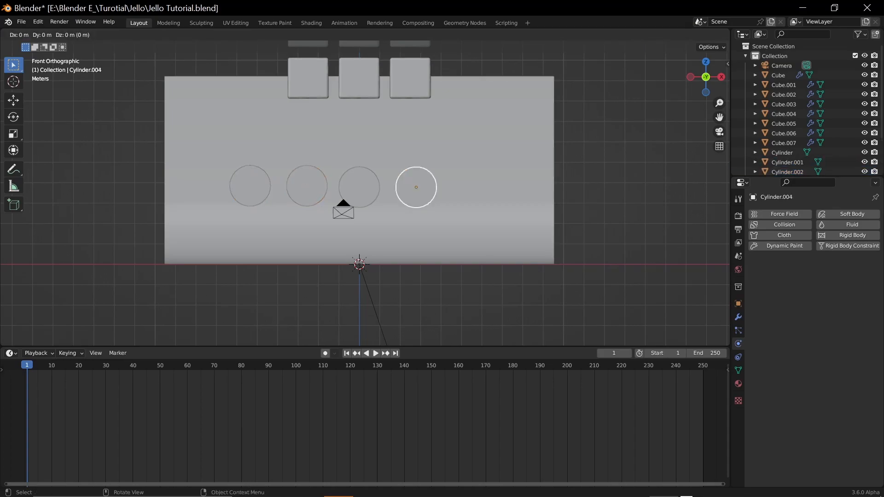
key(Return)
Step: Duplicate the three middle cylinders about 2.2 m upward to start a second row beneath the cubes
click(416, 187)
shift+click(359, 187)
shift+click(307, 186)
key(shift+d)
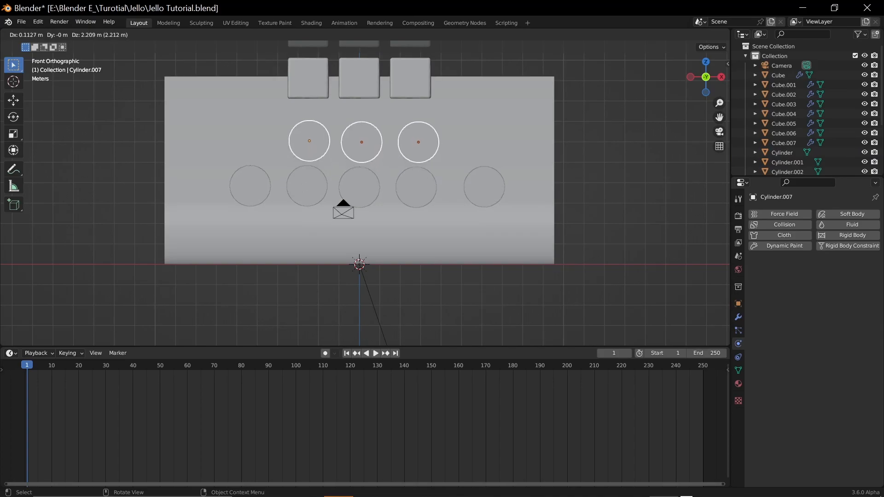
key(Return)
Step: Move Cylinder.006, the upper row's cylinder farthest along positive X, about 2.2 m farther along X
middle_drag(303, 136, 334, 152)
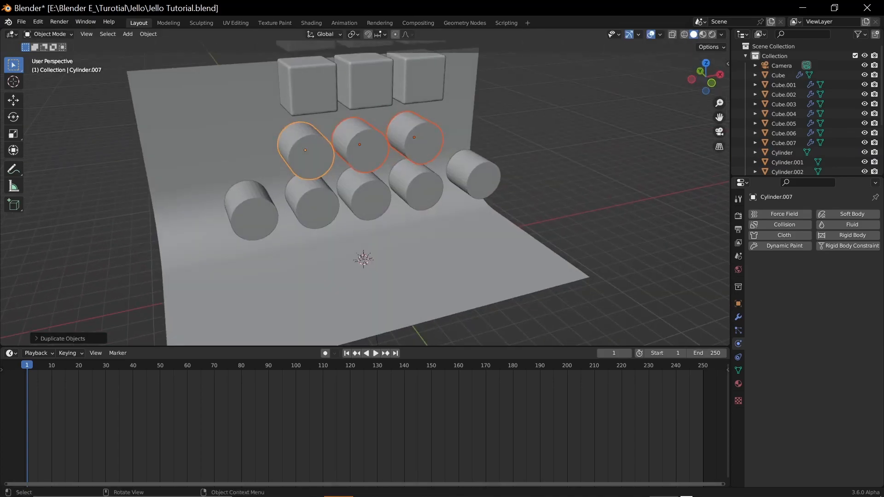
click(414, 138)
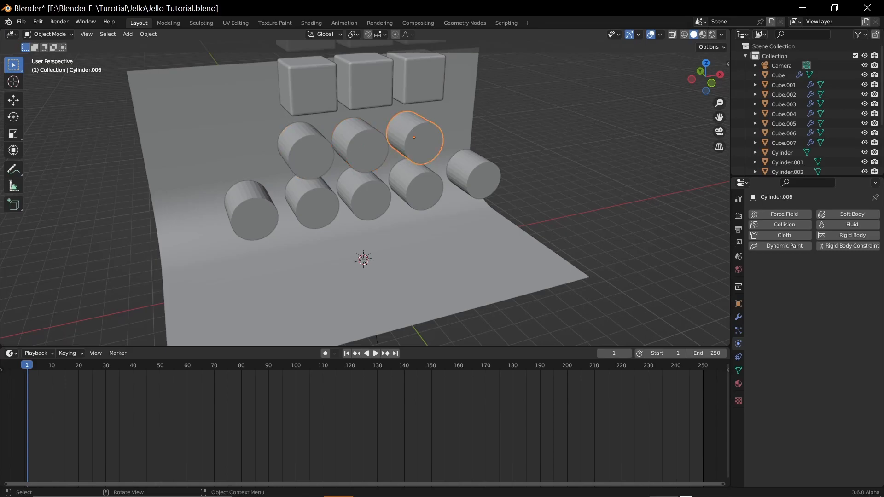
key(g)
key(x)
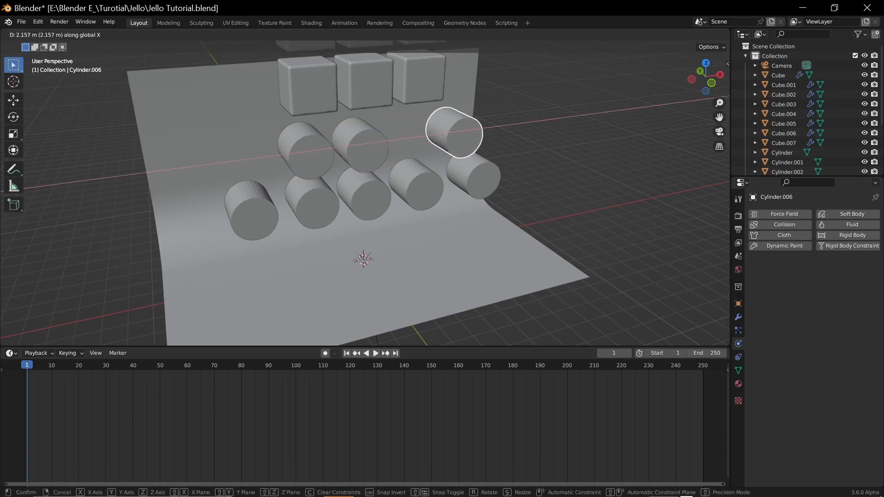
click(449, 133)
Step: Move Cylinder.001, the lower row's fourth cylinder, a little along positive X toward the fifth one
middle_drag(449, 133, 414, 138)
click(418, 190)
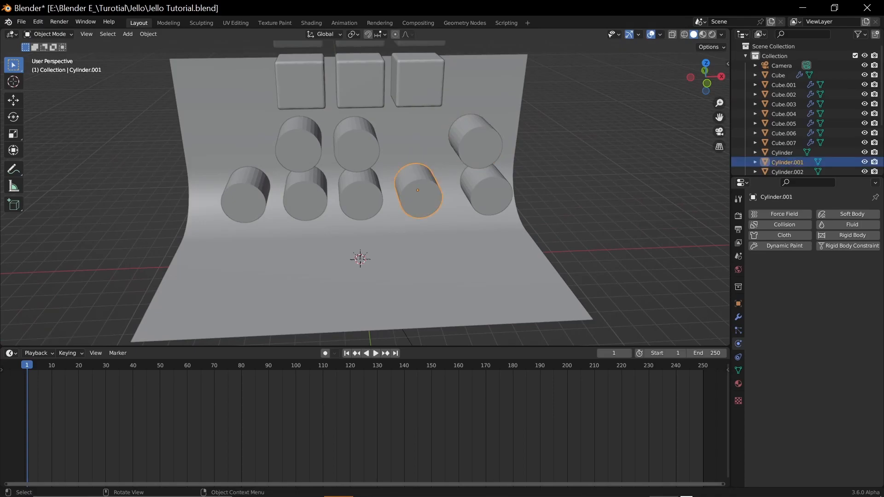
key(g)
key(x)
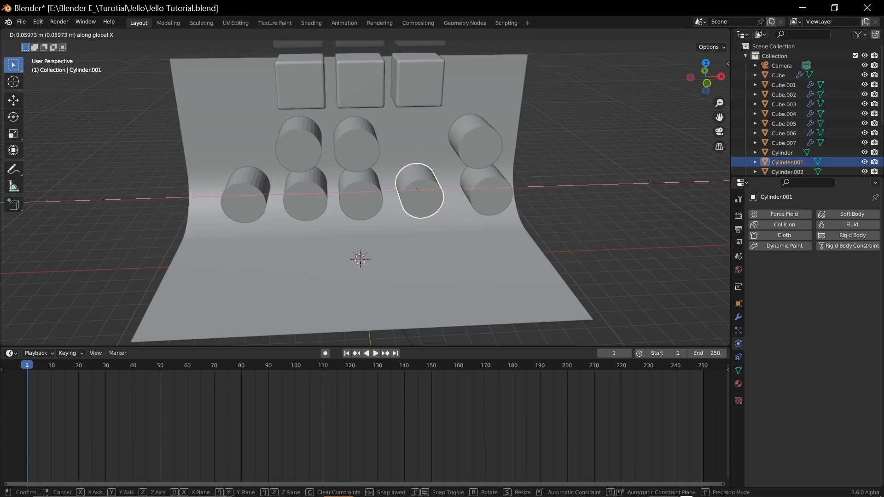
key(Return)
Step: Move the lower row's middle cylinder about 1.8 m straight down along Z
click(360, 192)
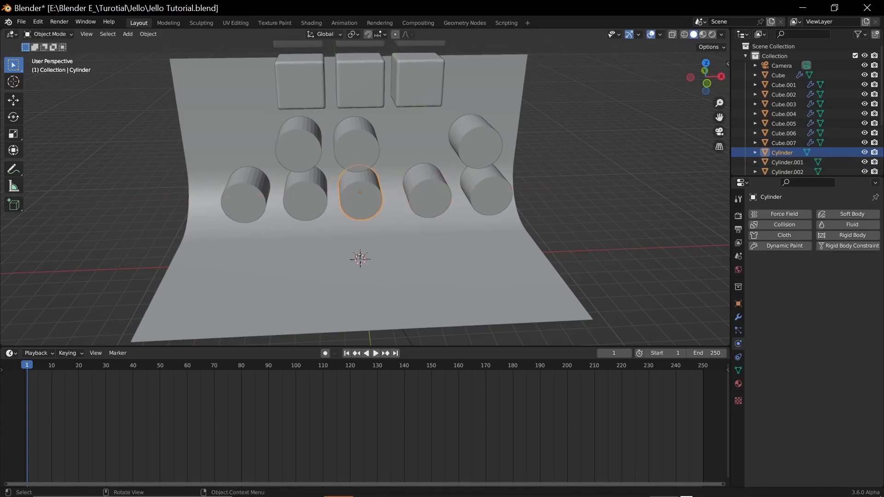
key(g)
key(z)
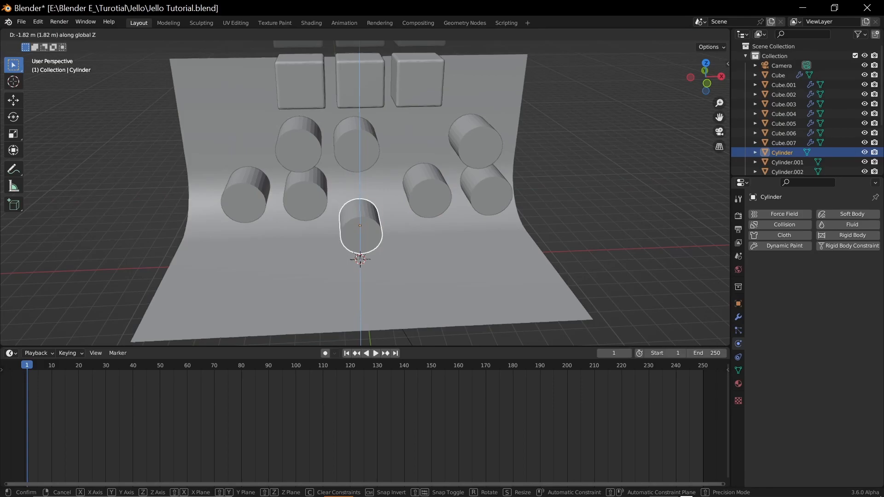
key(Return)
Step: In front view, sketch an annotation of a cube's bouncing path between the cylinders down to the floor, and undo the stroke
key(KP_1)
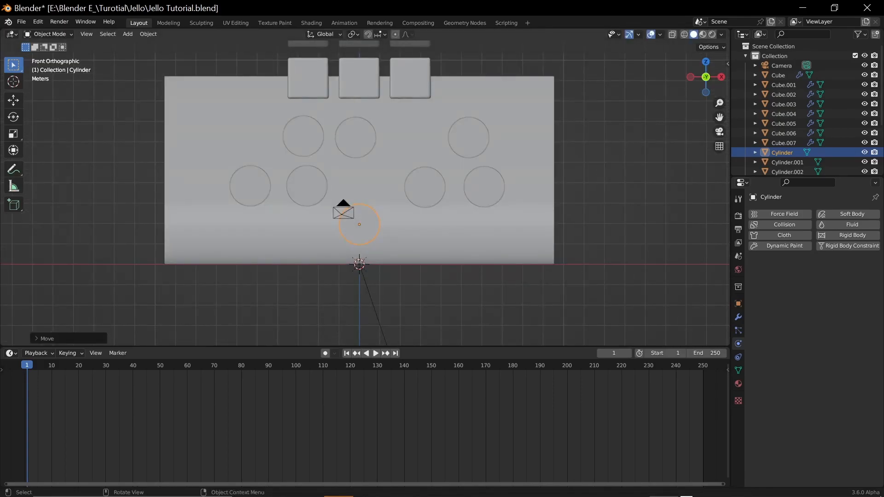
key(shift+space)
key(d)
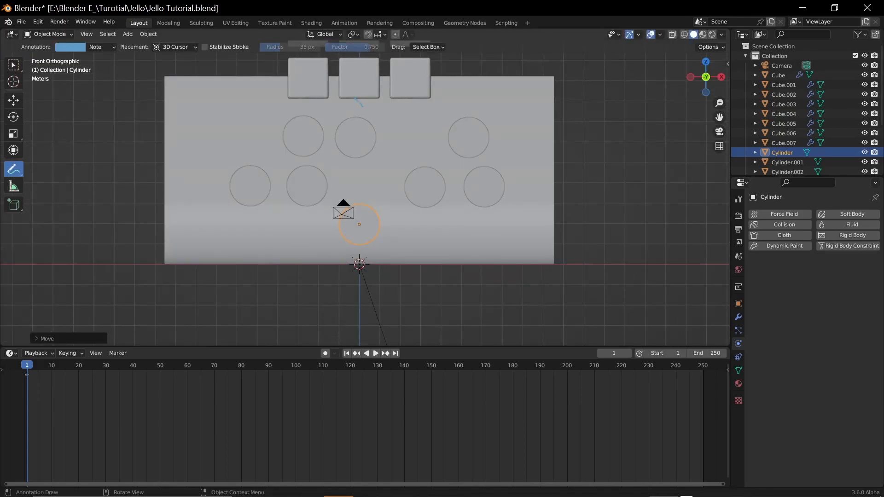
mouse_move(393, 119)
mouse_down()
mouse_move(413, 155)
mouse_move(366, 216)
mouse_move(403, 235)
mouse_move(407, 265)
mouse_up()
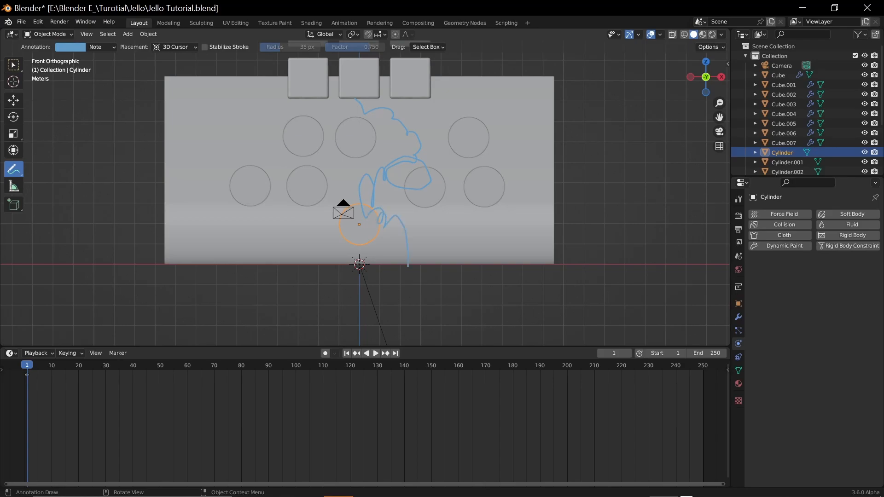
key(ctrl+z)
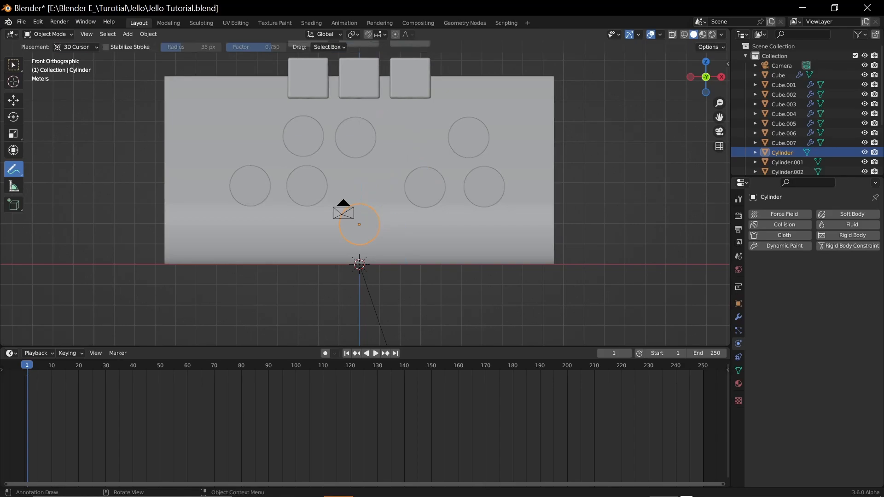
shift+middle_drag(365, 192, 395, 256)
scroll(364, 193, up, 1)
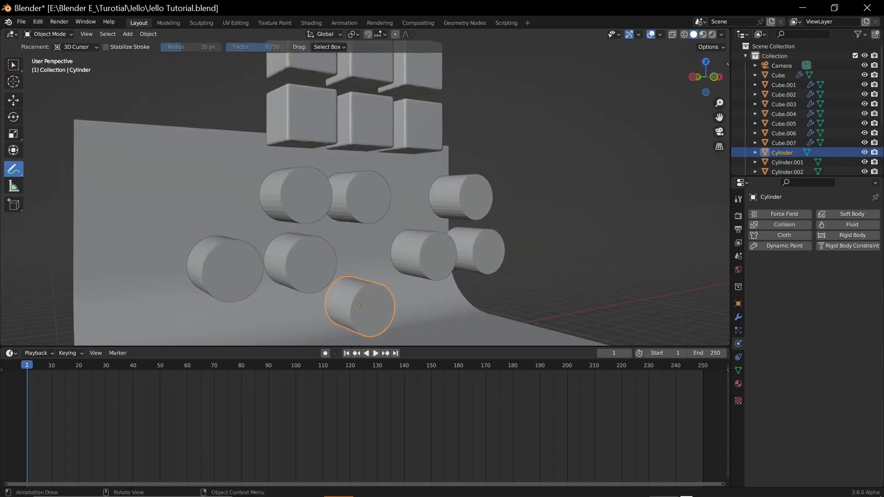
key(z)
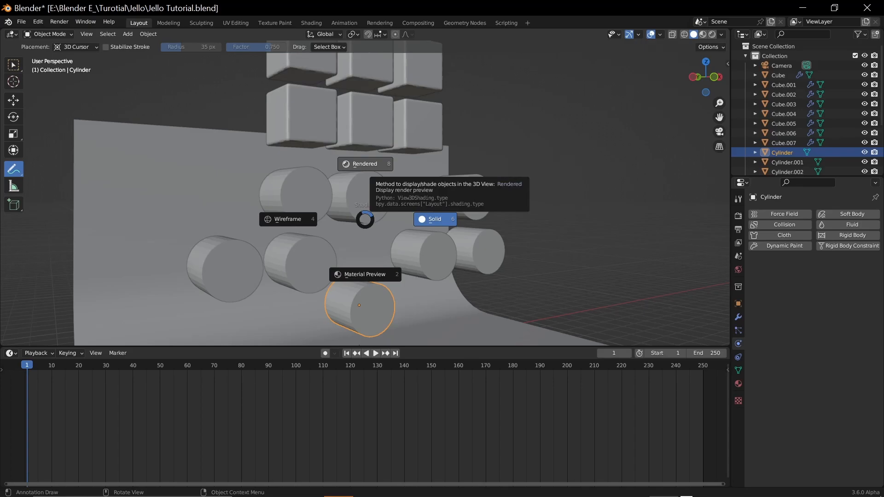
key(Escape)
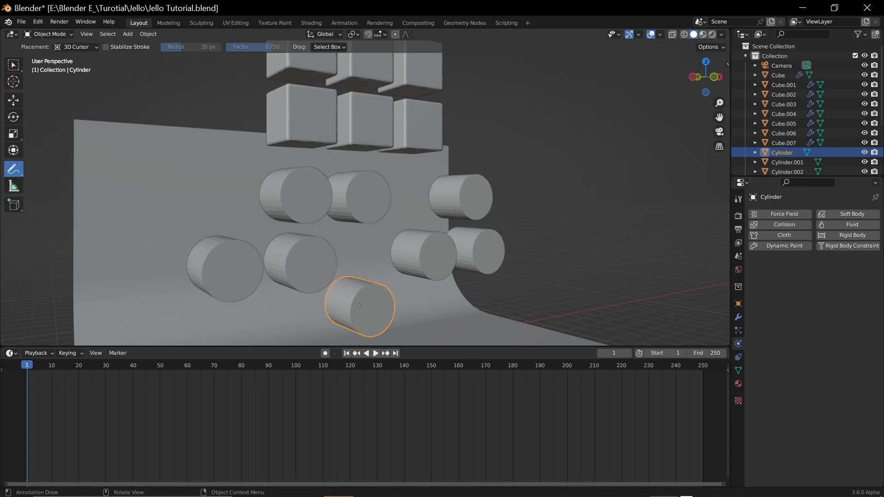
Step: Delete all eight cylinder obstacles beneath the cubes
key(w)
click(224, 267)
shift+click(295, 195)
shift+click(300, 261)
shift+click(355, 197)
shift+click(423, 254)
shift+click(461, 197)
shift+click(472, 250)
shift+click(359, 305)
key(x)
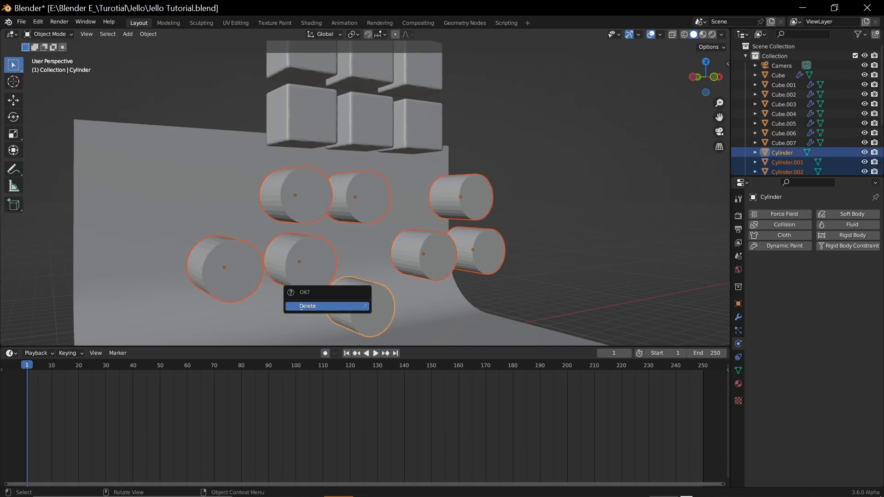
click(359, 305)
Step: Play the soft body animation from the camera view in rendered shading and pause it at frame 134
middle_drag(359, 306, 327, 304)
scroll(365, 193, down, 3)
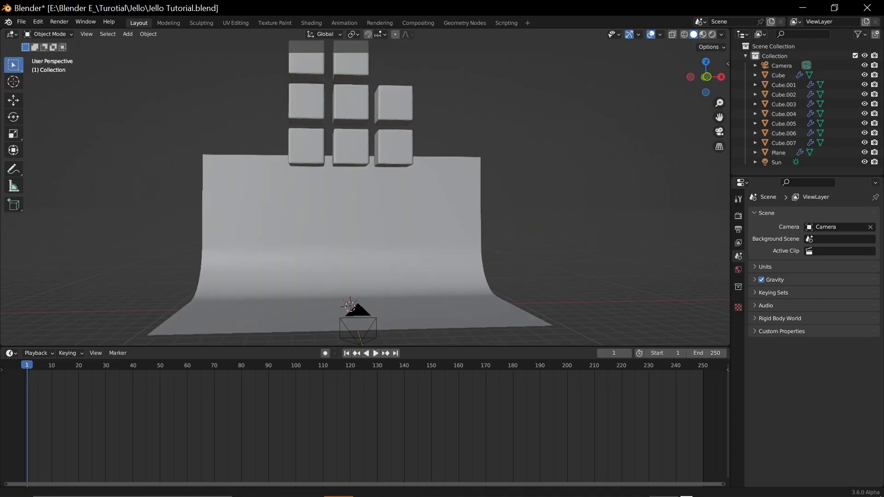
shift+middle_drag(385, 197, 372, 226)
key(z)
click(372, 177)
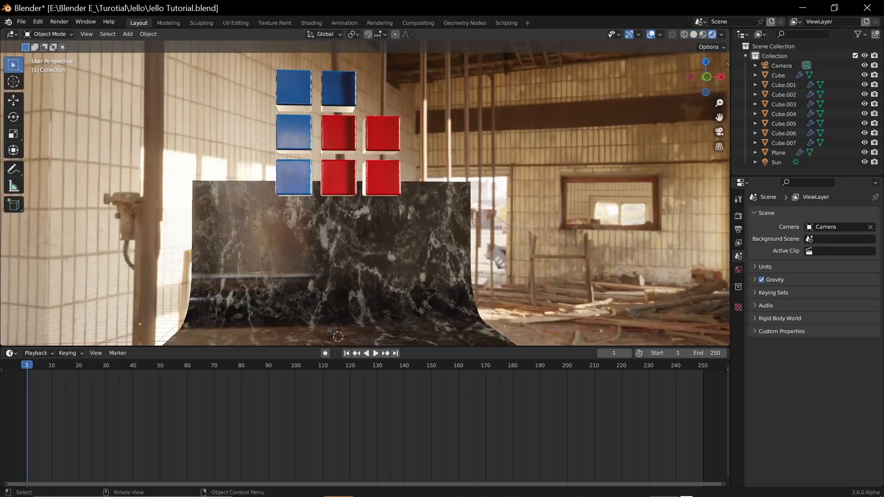
key(KP_0)
key(space)
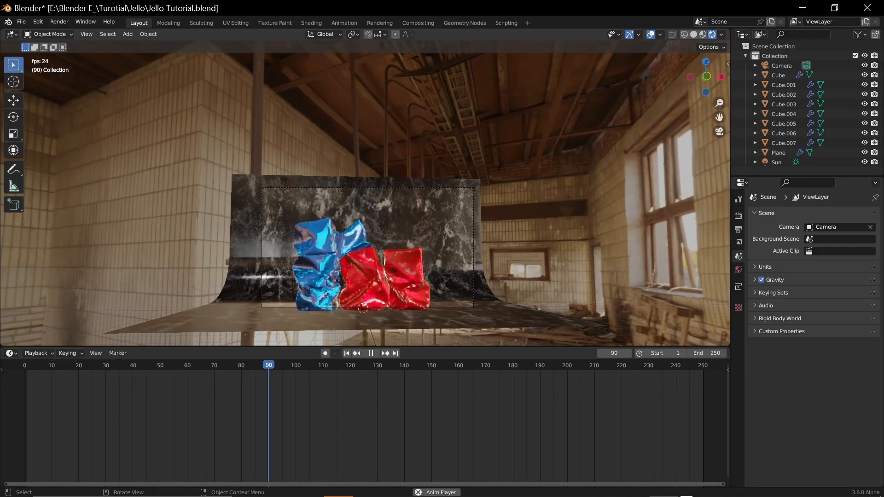
scroll(368, 194, up, 2)
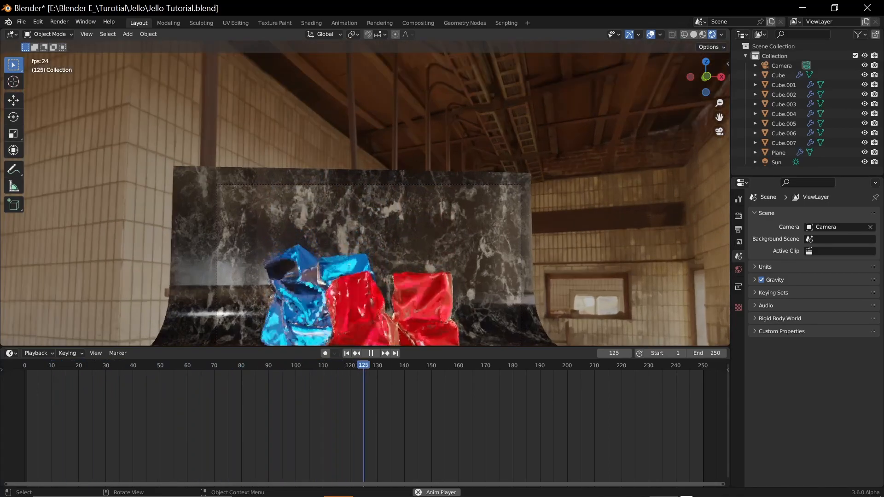
key(space)
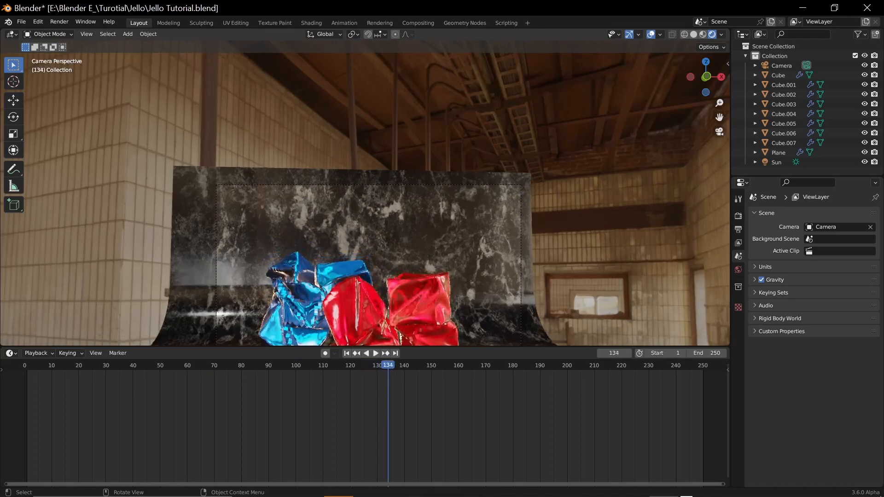
Step: Add a Subdivision Surface modifier to Cube.002, the red cube beside the blue ones
scroll(367, 193, up, 4)
scroll(367, 194, up, 1)
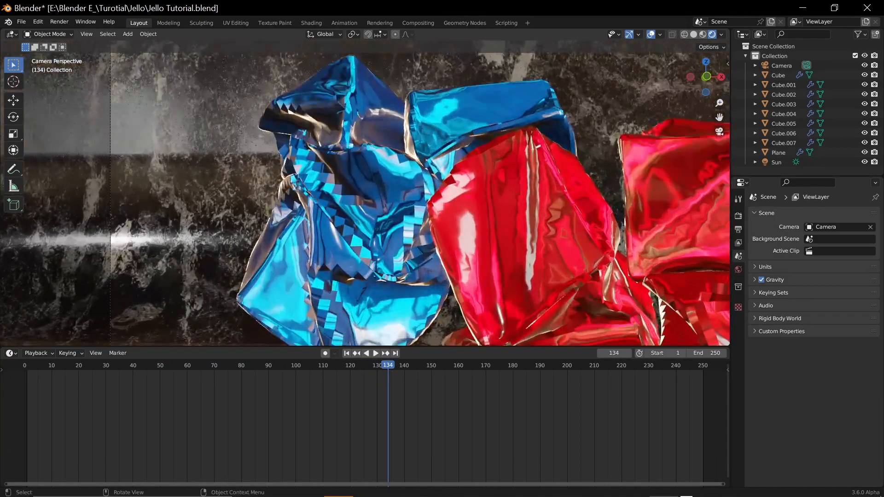
click(515, 207)
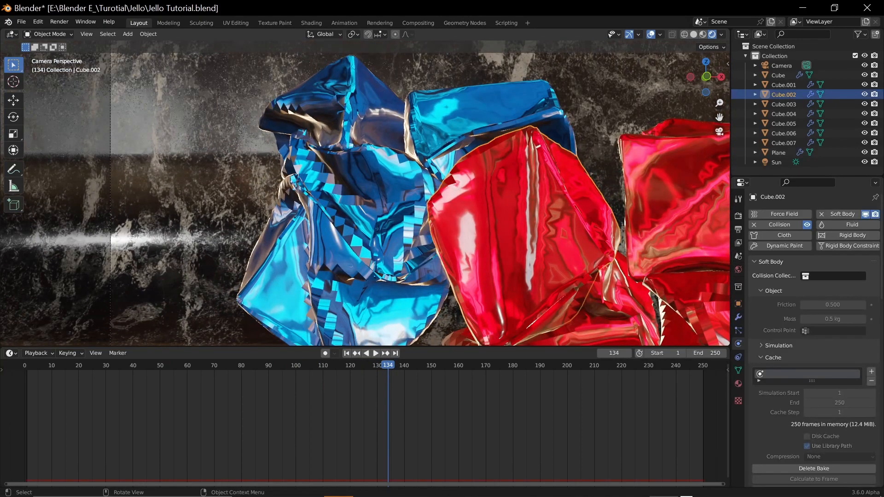
click(738, 316)
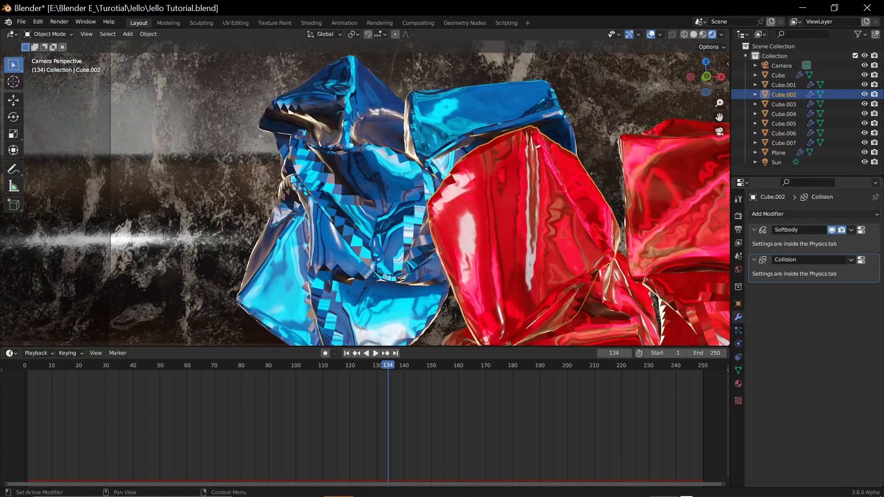
click(773, 214)
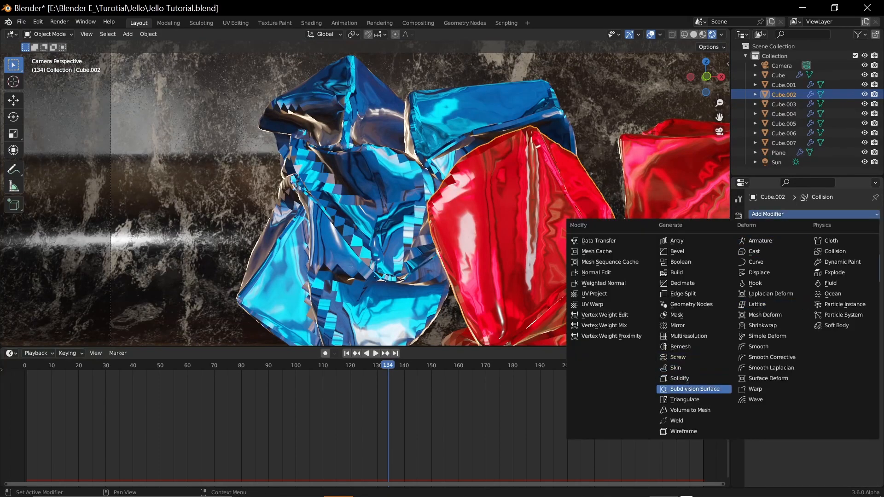
click(694, 389)
Step: Add a Subdivision Surface modifier to each of the remaining red cubes: Cube.003, Cube.001 and Cube
scroll(368, 194, up, 1)
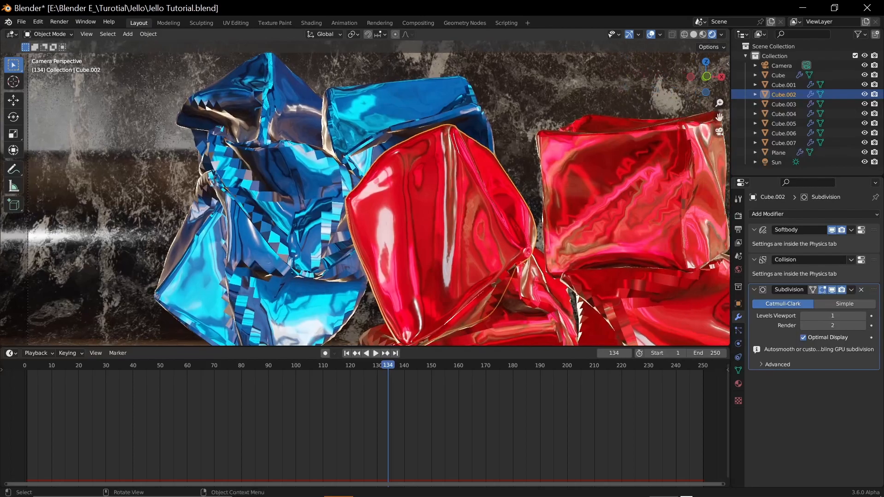
click(635, 184)
click(774, 214)
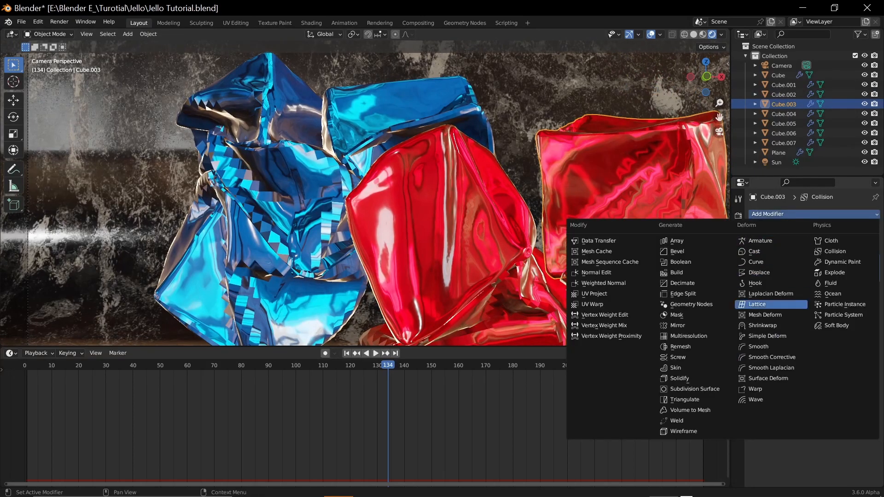
click(695, 388)
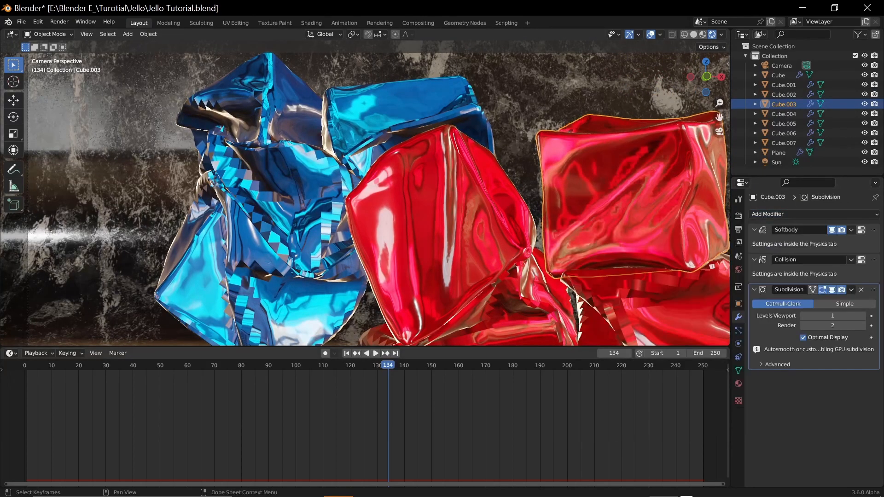
scroll(364, 193, down, 2)
click(524, 271)
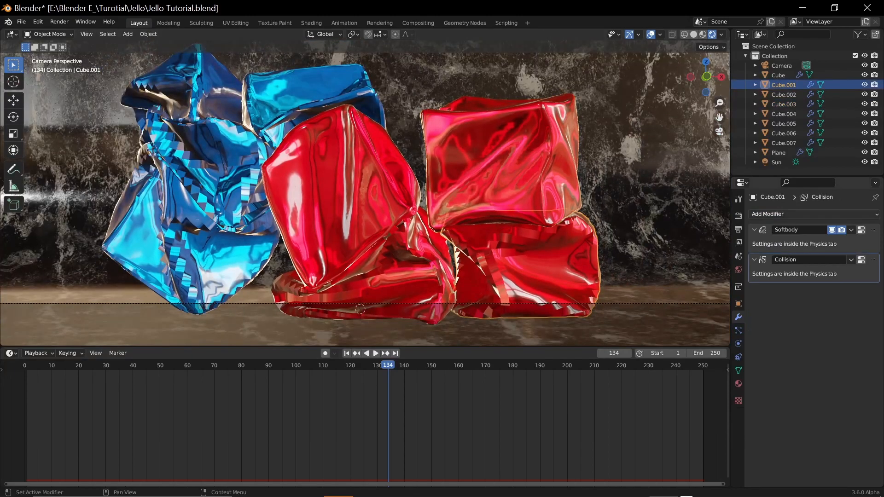
click(773, 214)
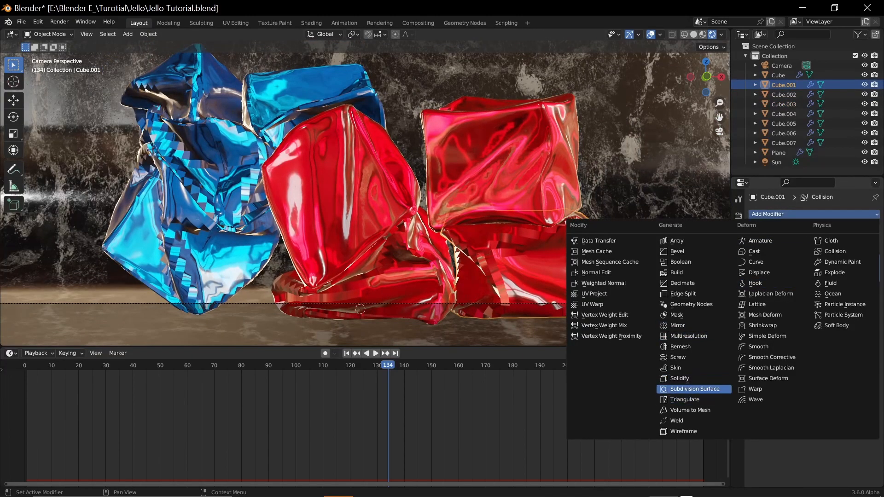
click(695, 389)
click(778, 75)
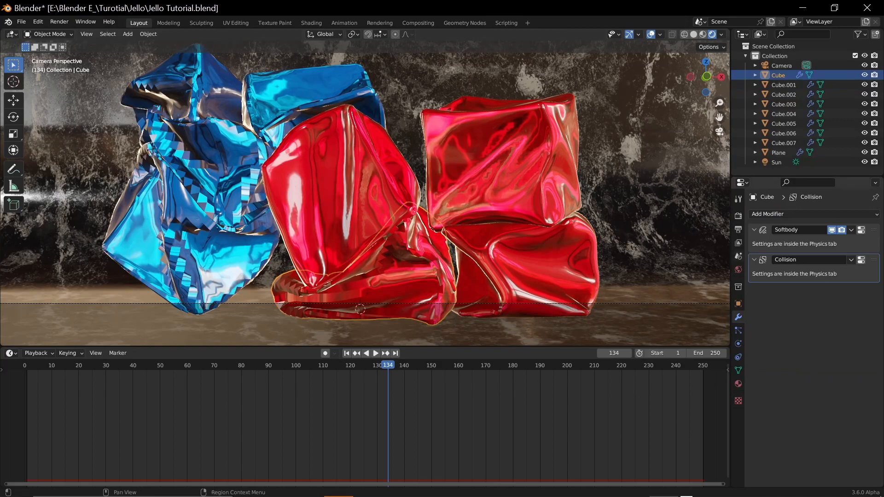
click(773, 214)
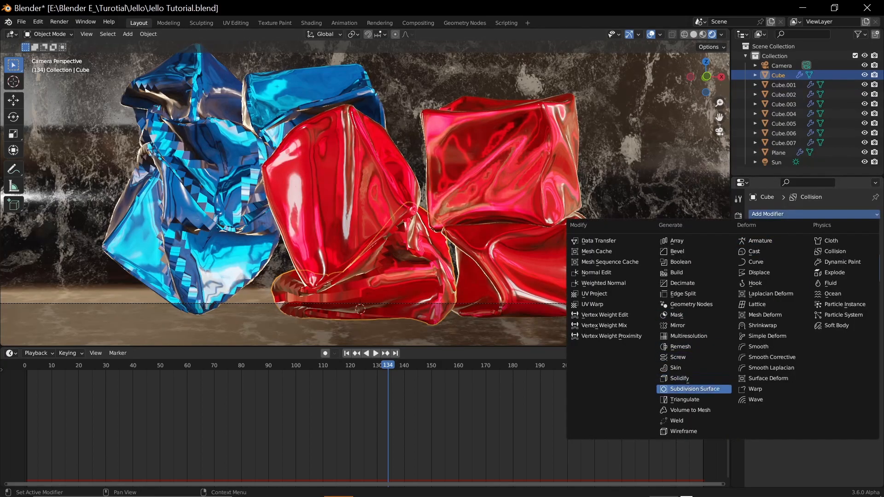
click(695, 389)
Step: Add a Subdivision Surface modifier to the blue cubes Cube.004 and Cube.007
click(783, 114)
click(774, 214)
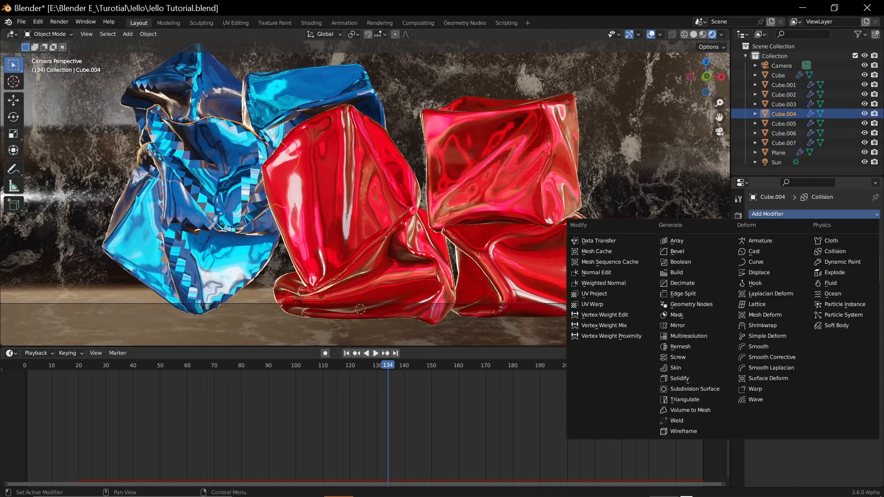
click(695, 389)
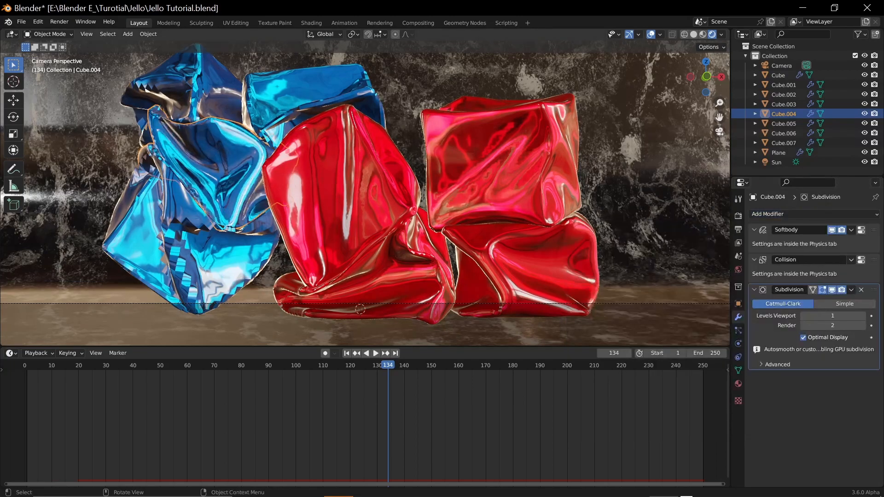
click(783, 143)
click(774, 214)
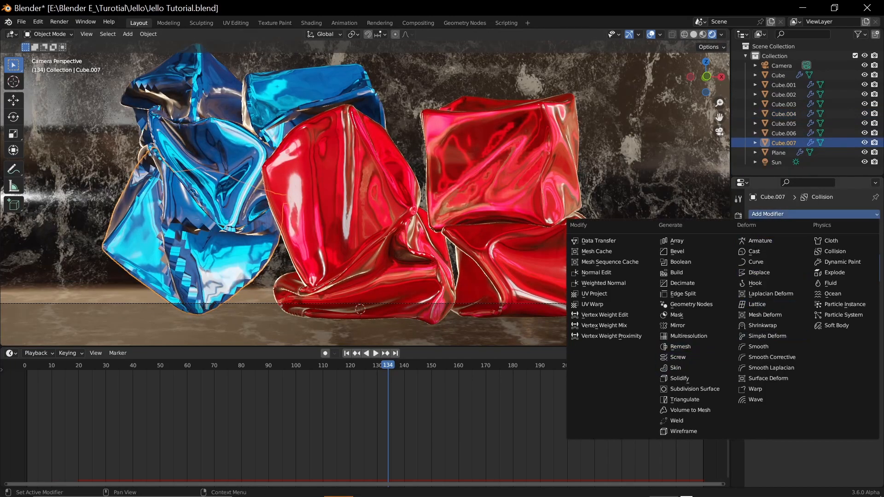
click(694, 389)
Step: Add a Subdivision Surface modifier to the last two blue cubes, Cube.005 and Cube.006
click(783, 124)
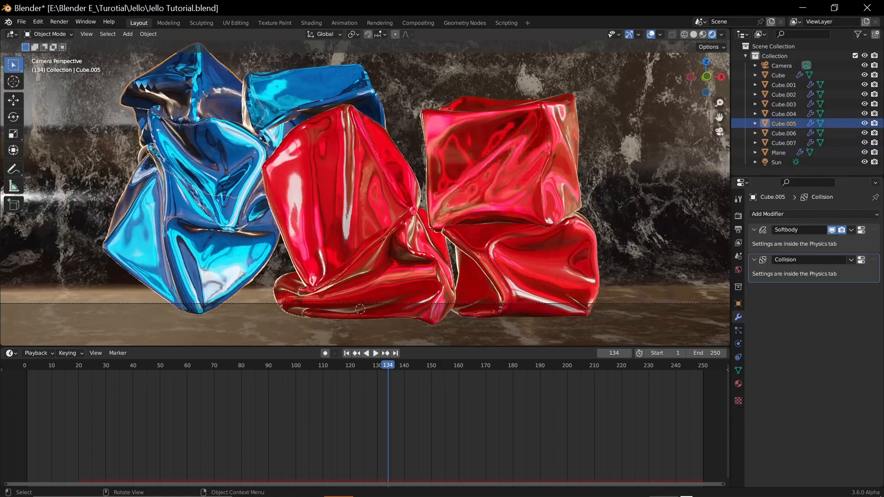
click(773, 214)
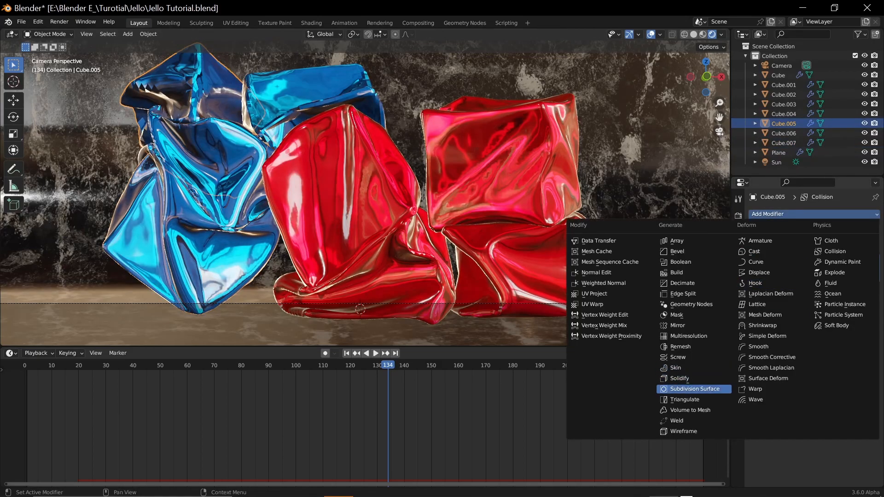
click(695, 389)
click(784, 133)
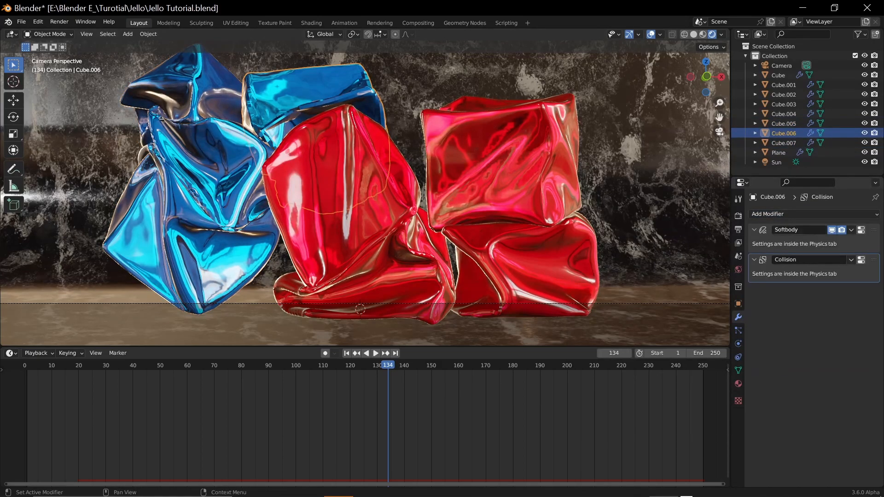
click(773, 214)
click(695, 389)
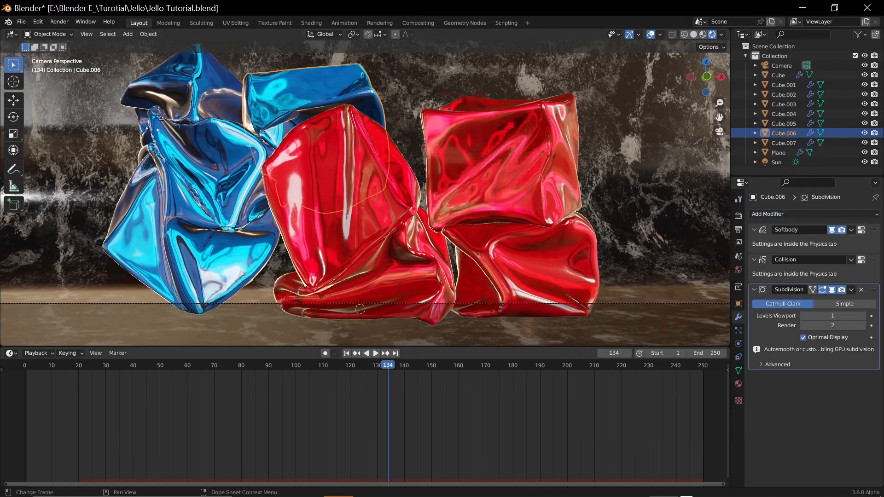
Step: Play back the animation through the camera to review how the subdivided red and blue cubes drop, collide and deform
key(ctrl+shift+space)
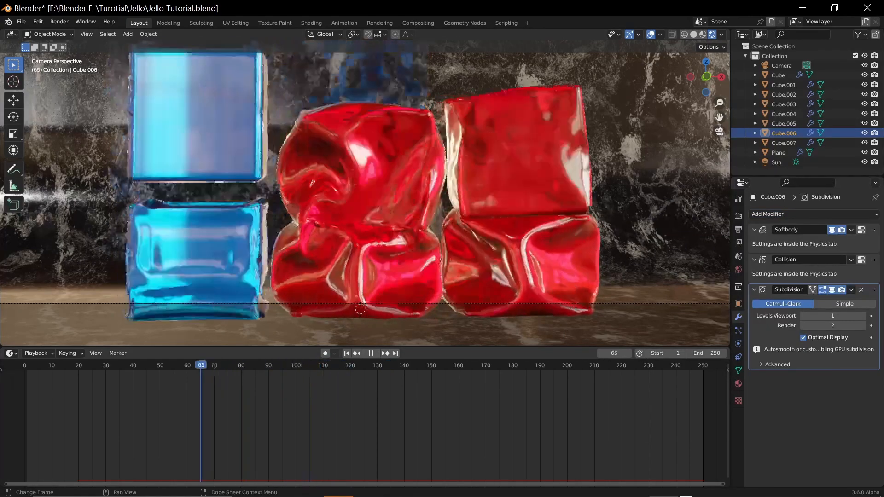
key(space)
scroll(365, 193, down, 3)
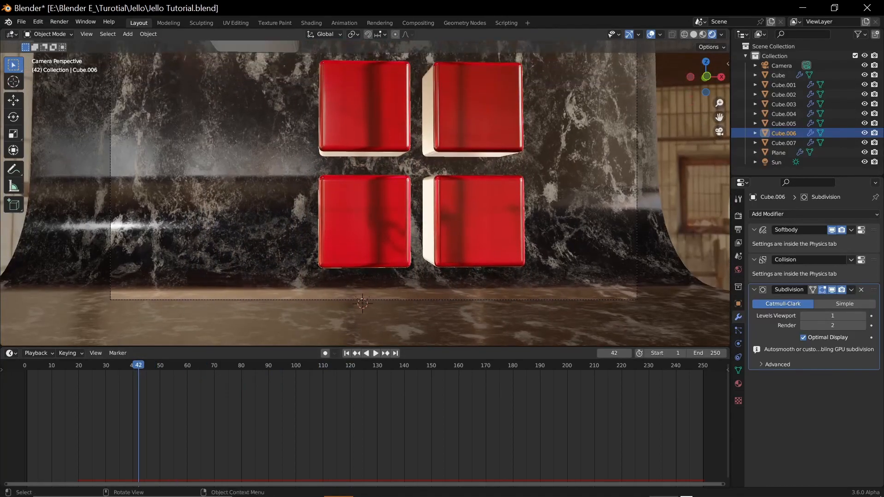
key(space)
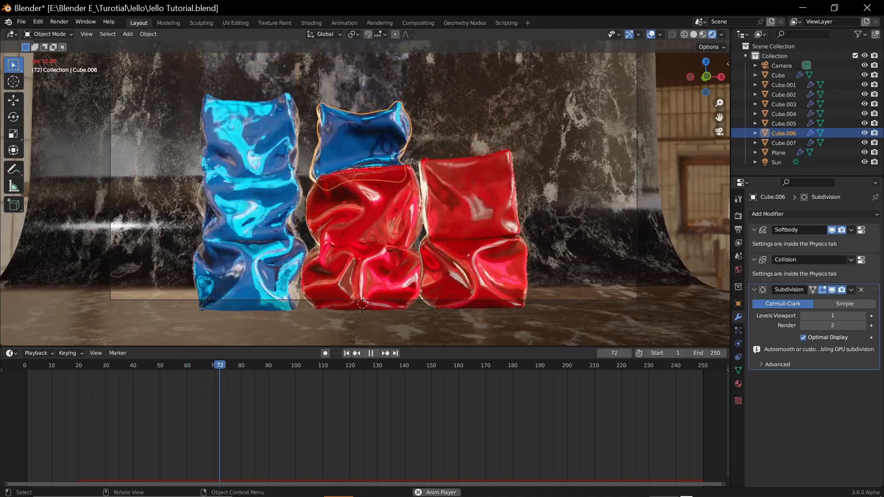
key(space)
Step: Show the lower middle red cube's material in the Shader Editor and set its Principled BSDF Clearcoat and Subsurface to 0
click(364, 271)
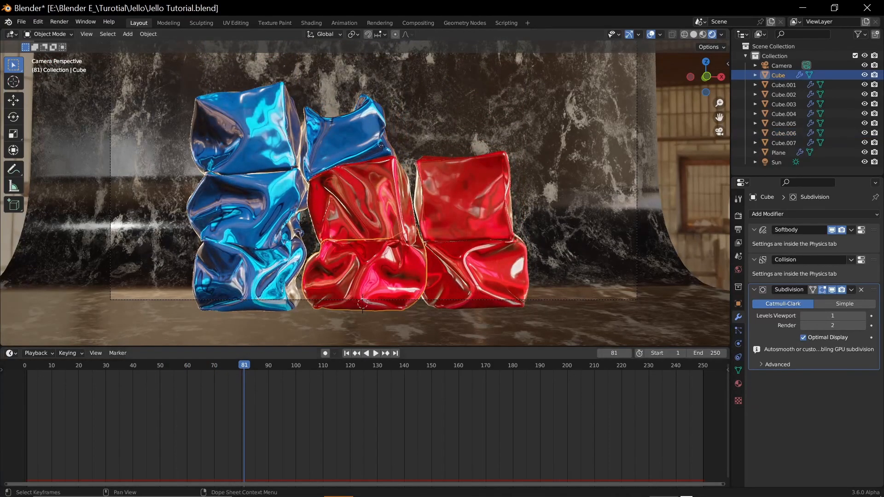
click(12, 353)
click(32, 444)
scroll(437, 428, up, 2)
middle_drag(437, 428, 451, 331)
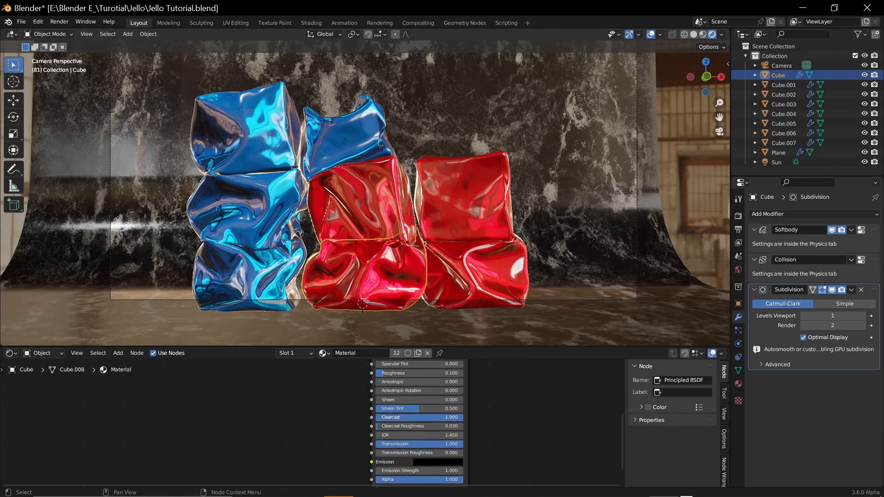
drag(402, 417, 376, 417)
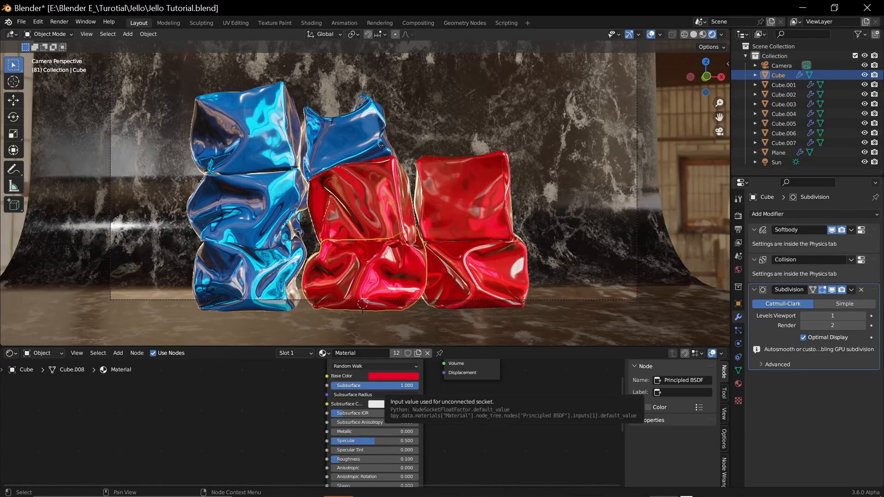
drag(386, 385, 298, 385)
middle_drag(437, 428, 429, 403)
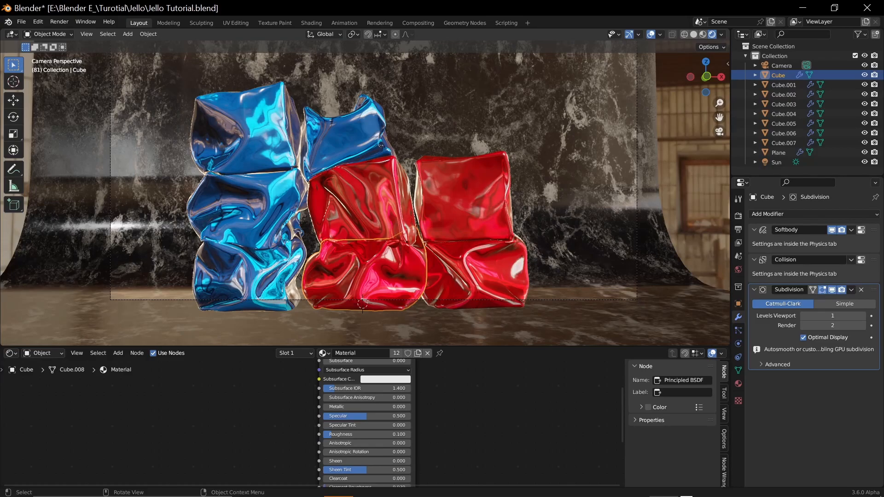
middle_drag(369, 193, 322, 193)
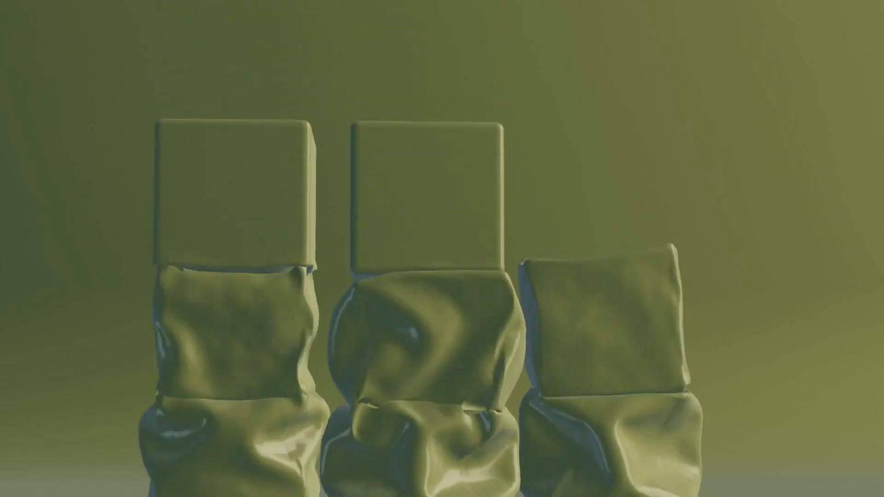